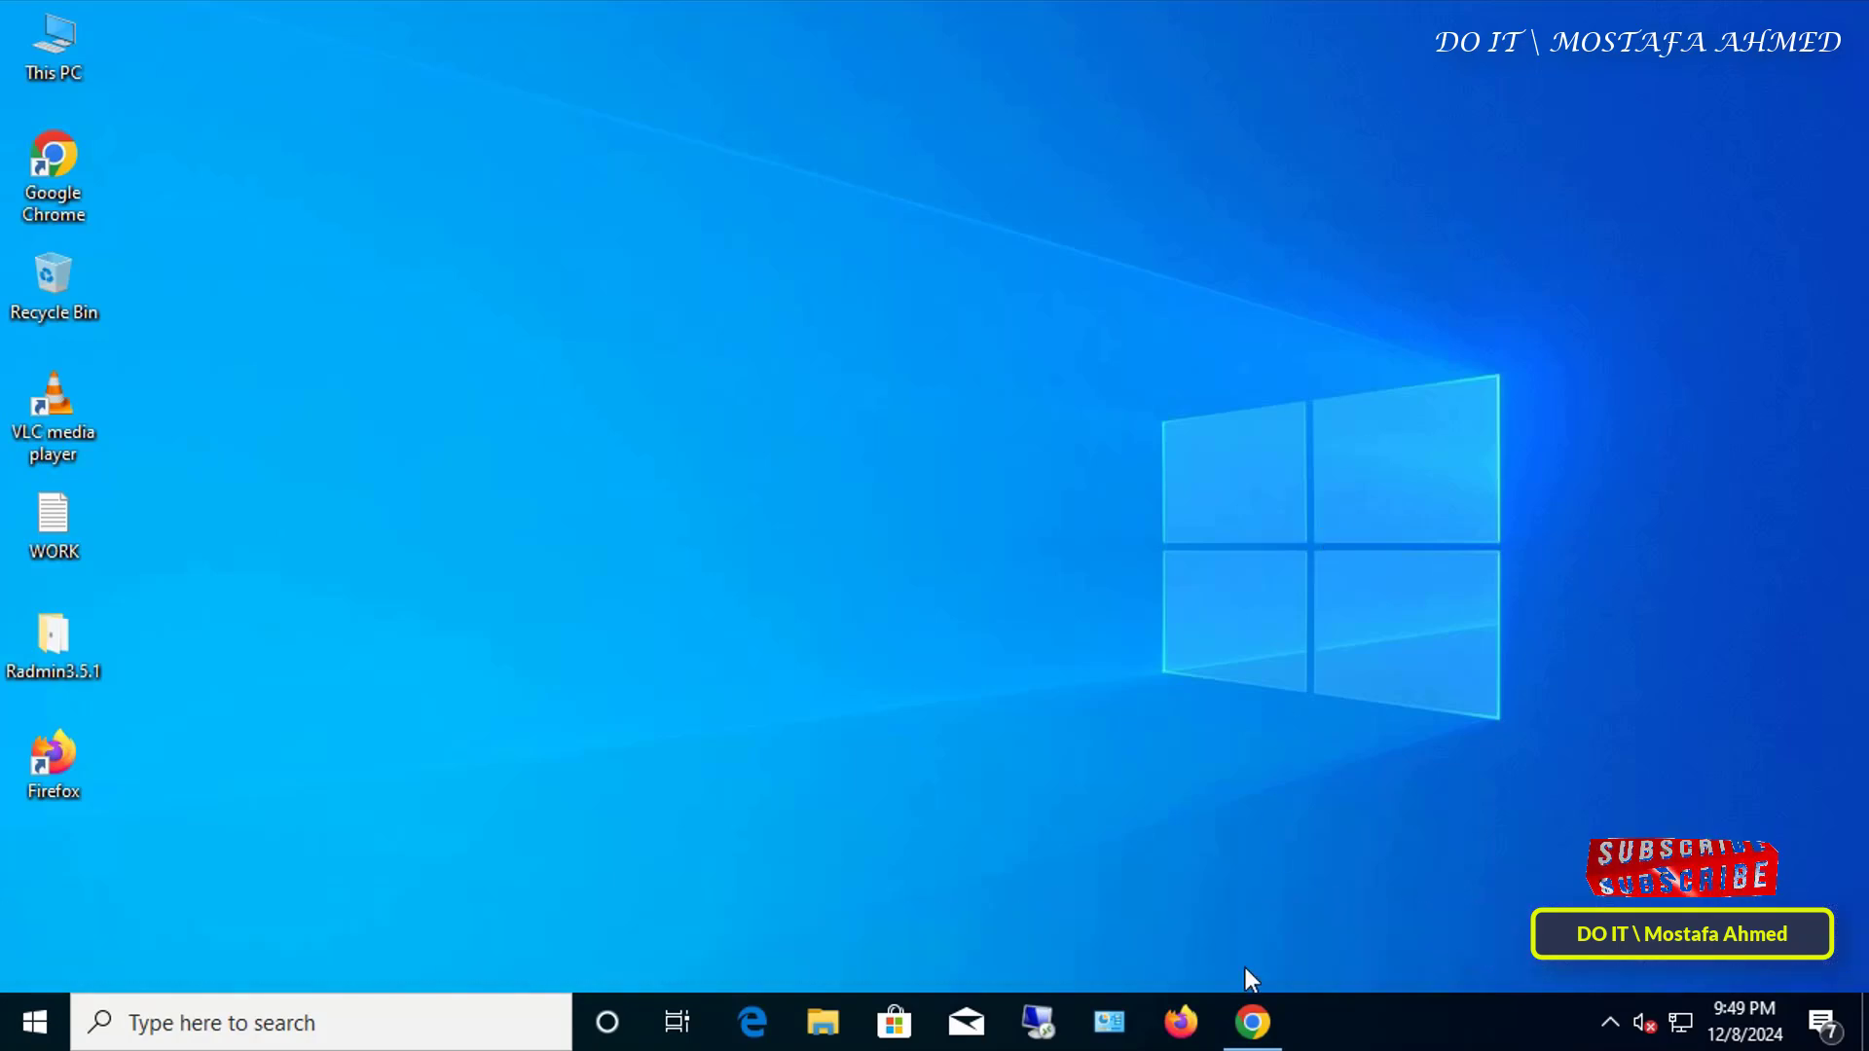
- Restore Chrome, review today's history of visited sites, then close the History tab
{"action": "left_click", "coordinate": [1253, 1020]}
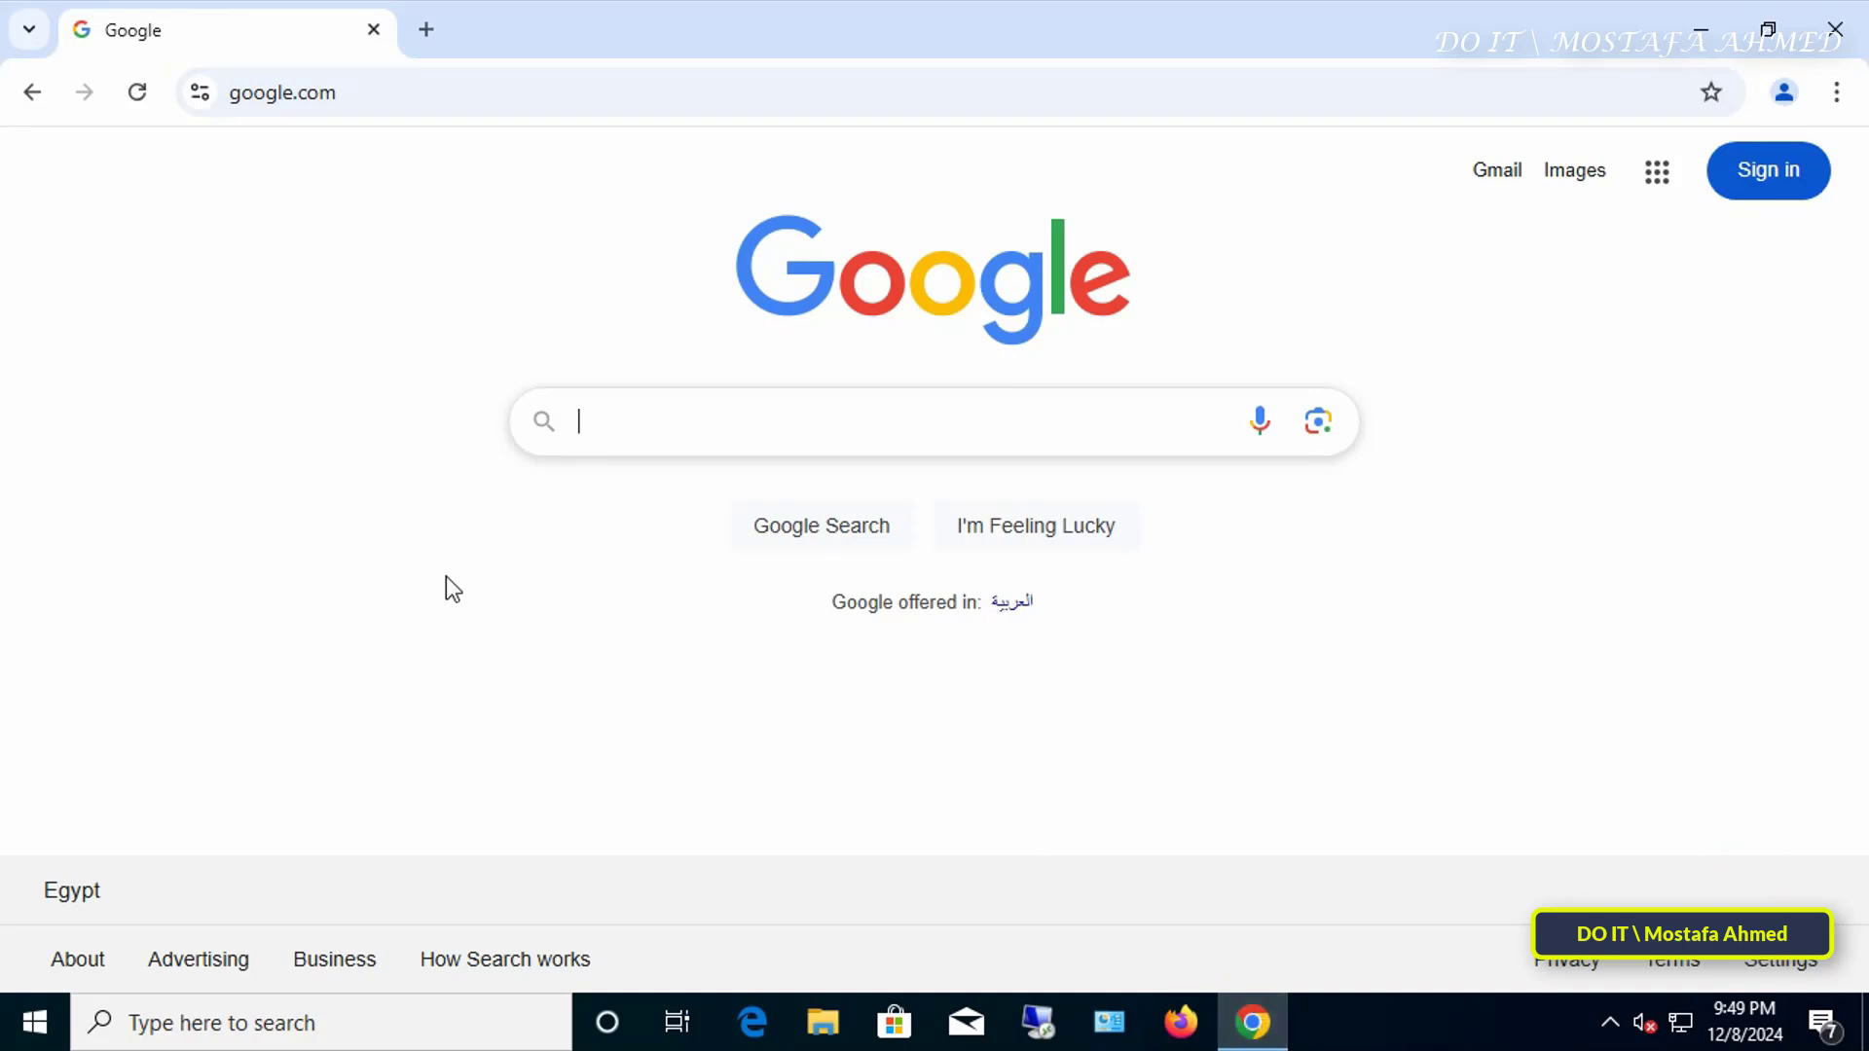
{"action": "left_click", "coordinate": [1845, 103]}
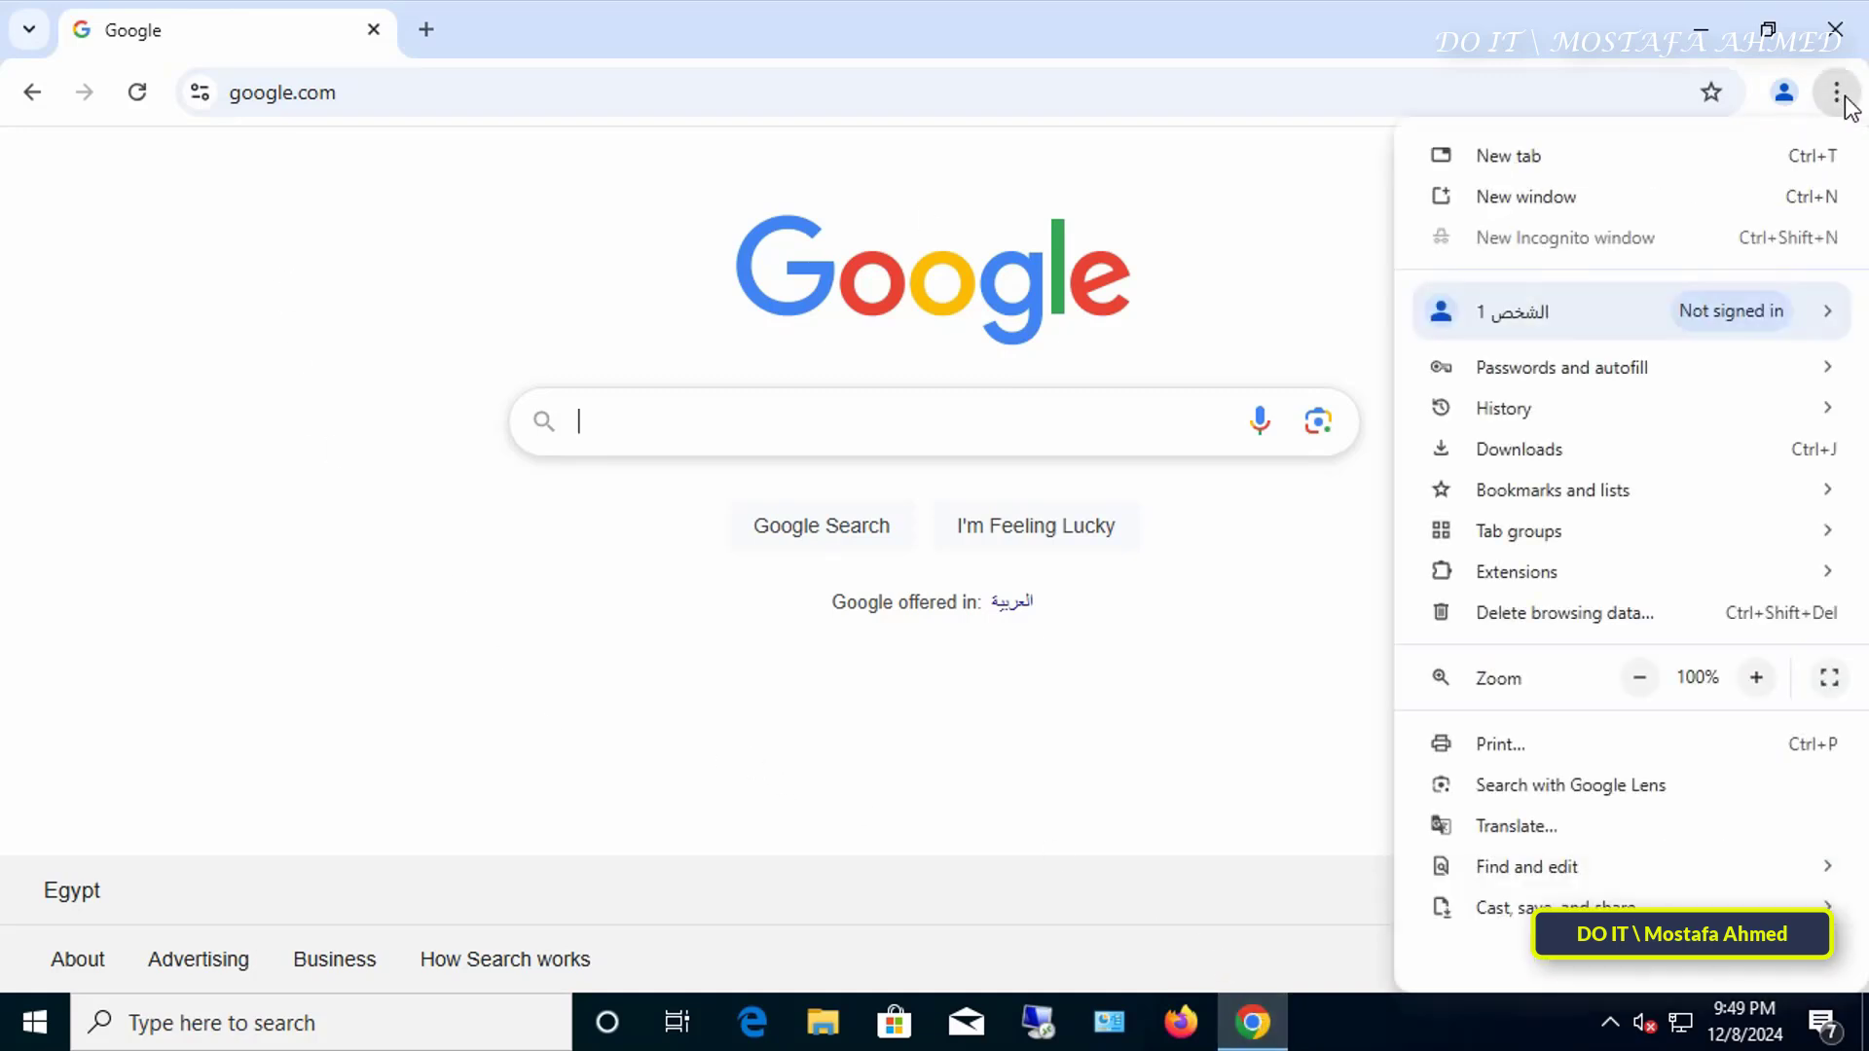
{"action": "mouse_move", "coordinate": [1510, 412]}
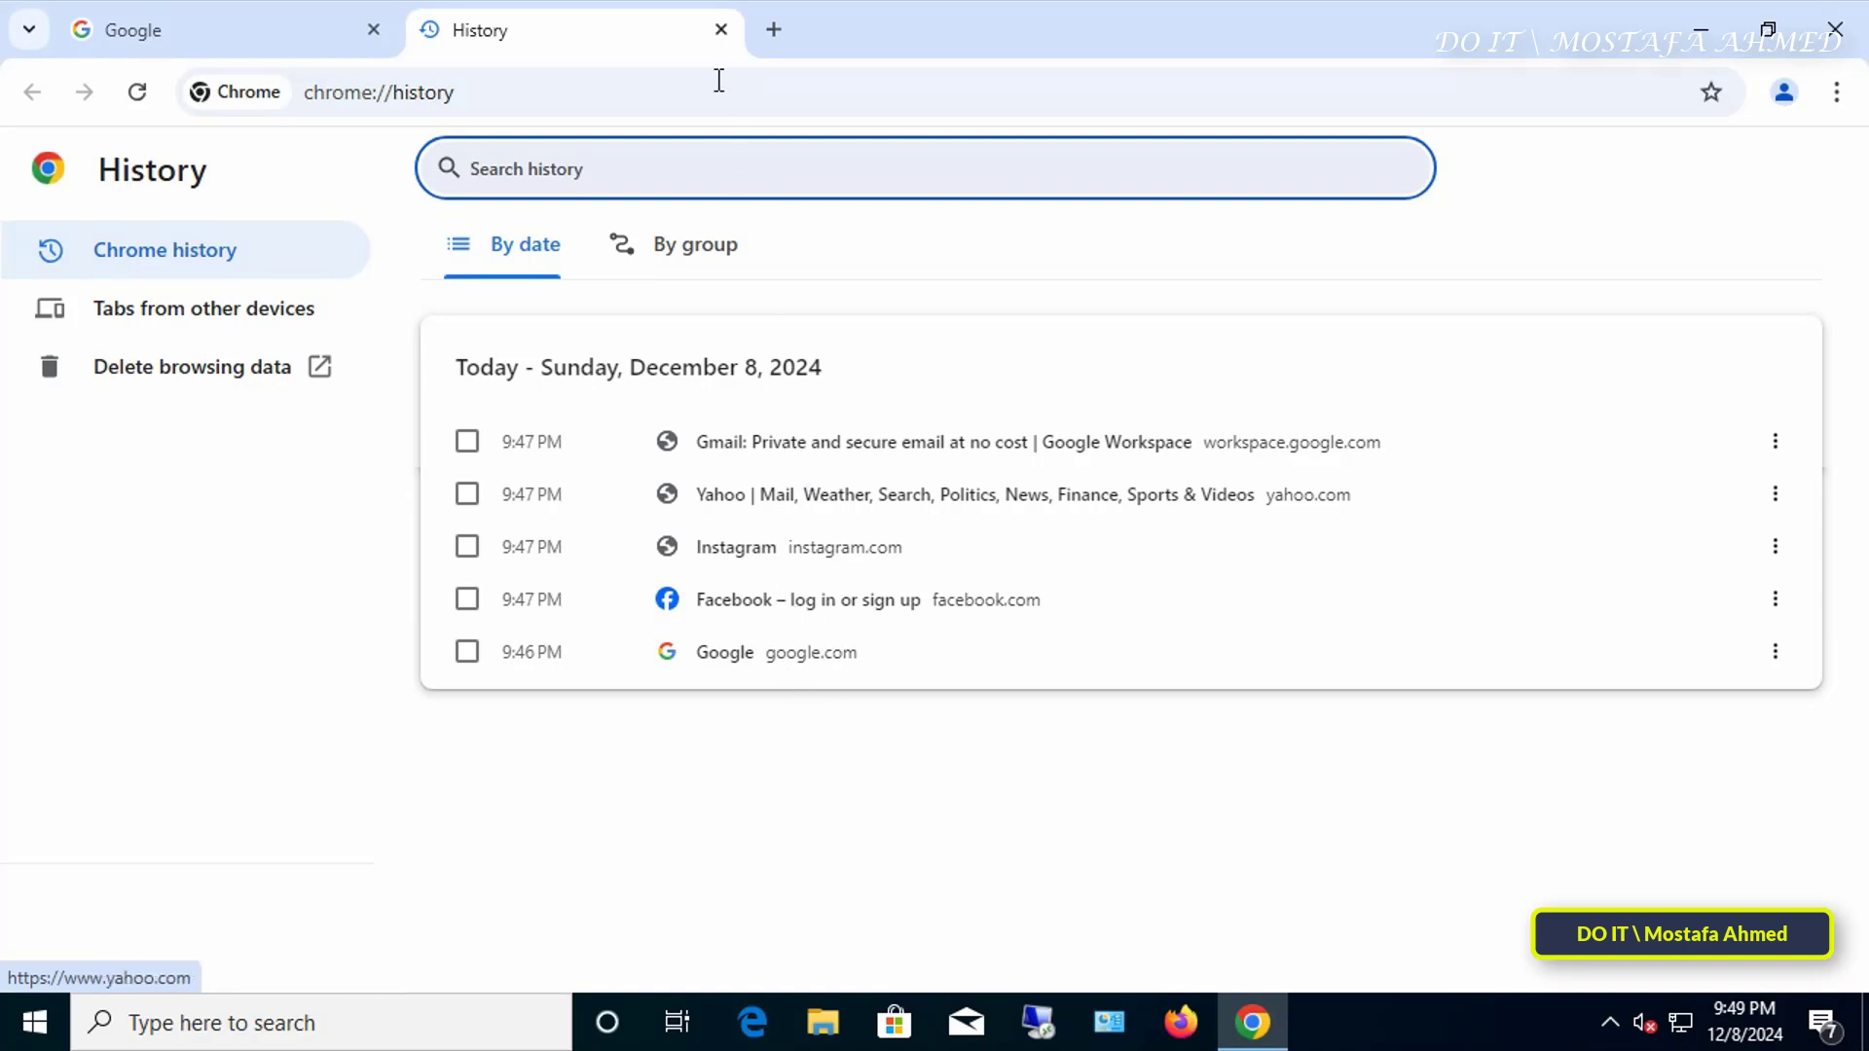
{"action": "left_click", "coordinate": [721, 29]}
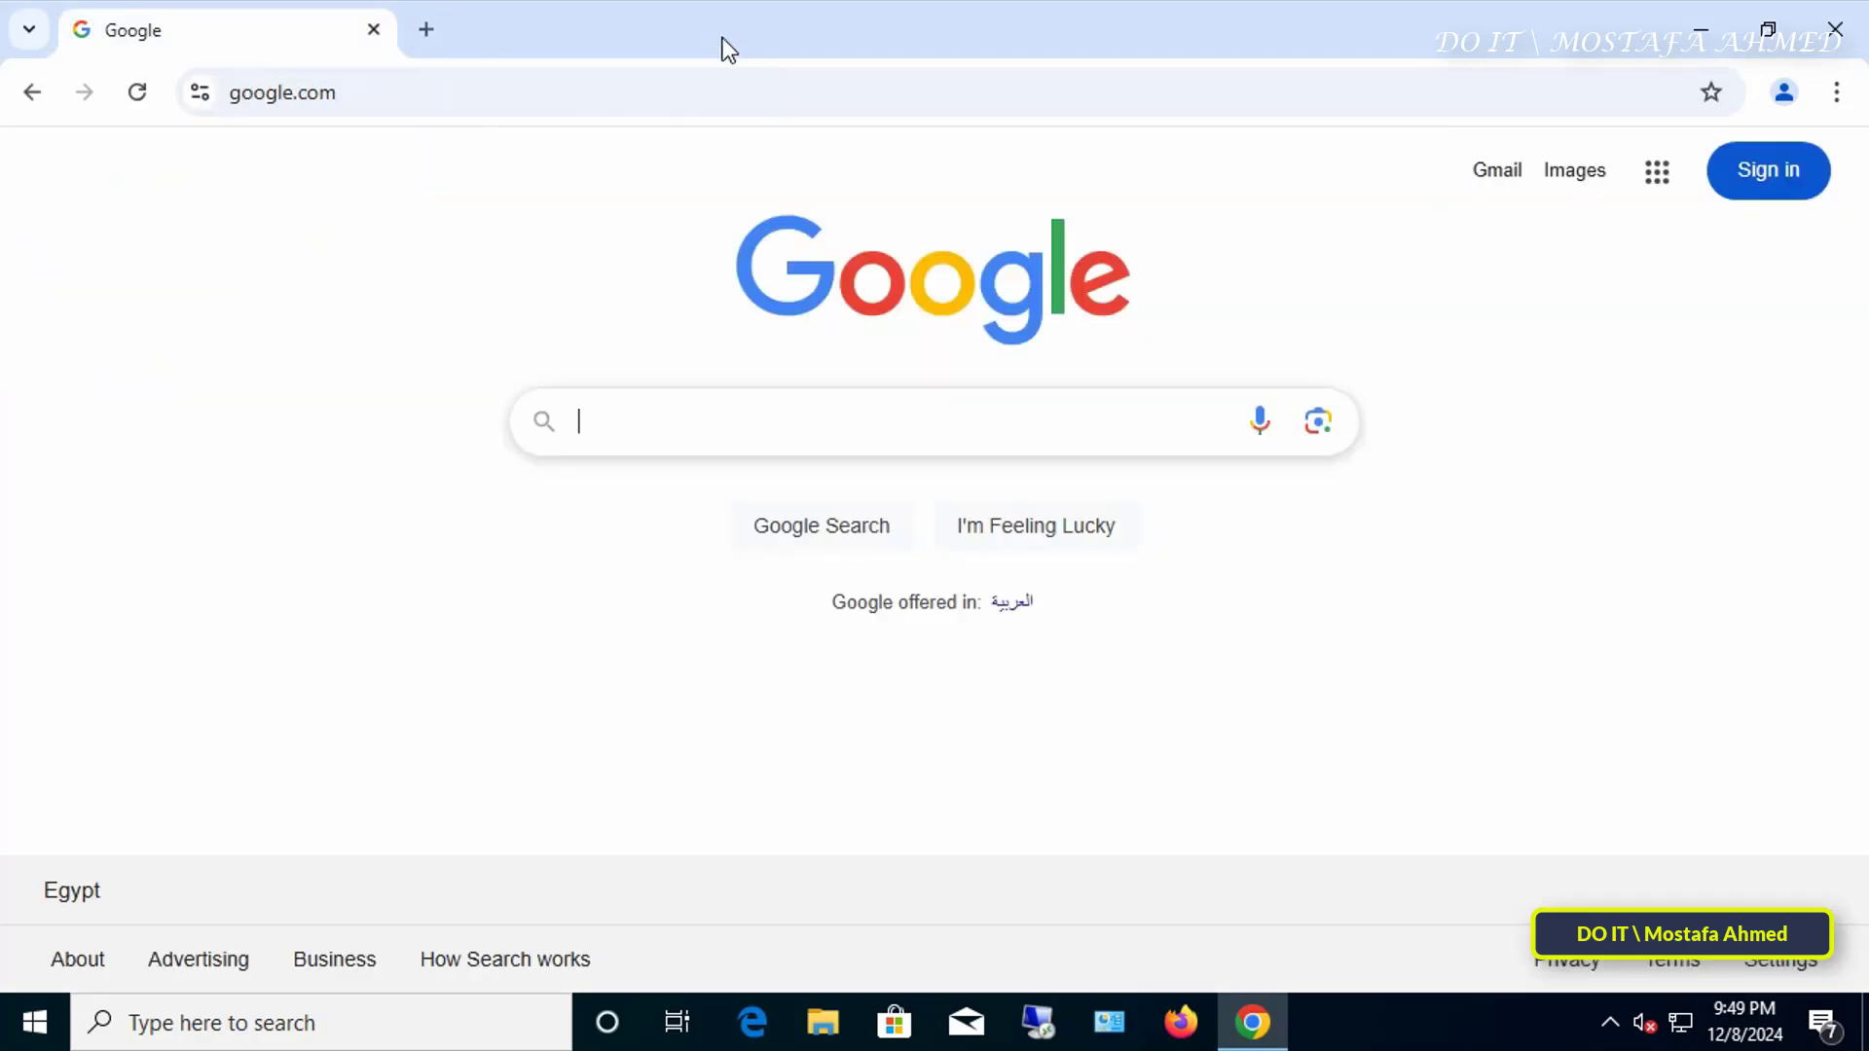
- Minimize Chrome and launch Group Policy Management from Server Manager's Tools menu
{"action": "left_click", "coordinate": [1711, 39]}
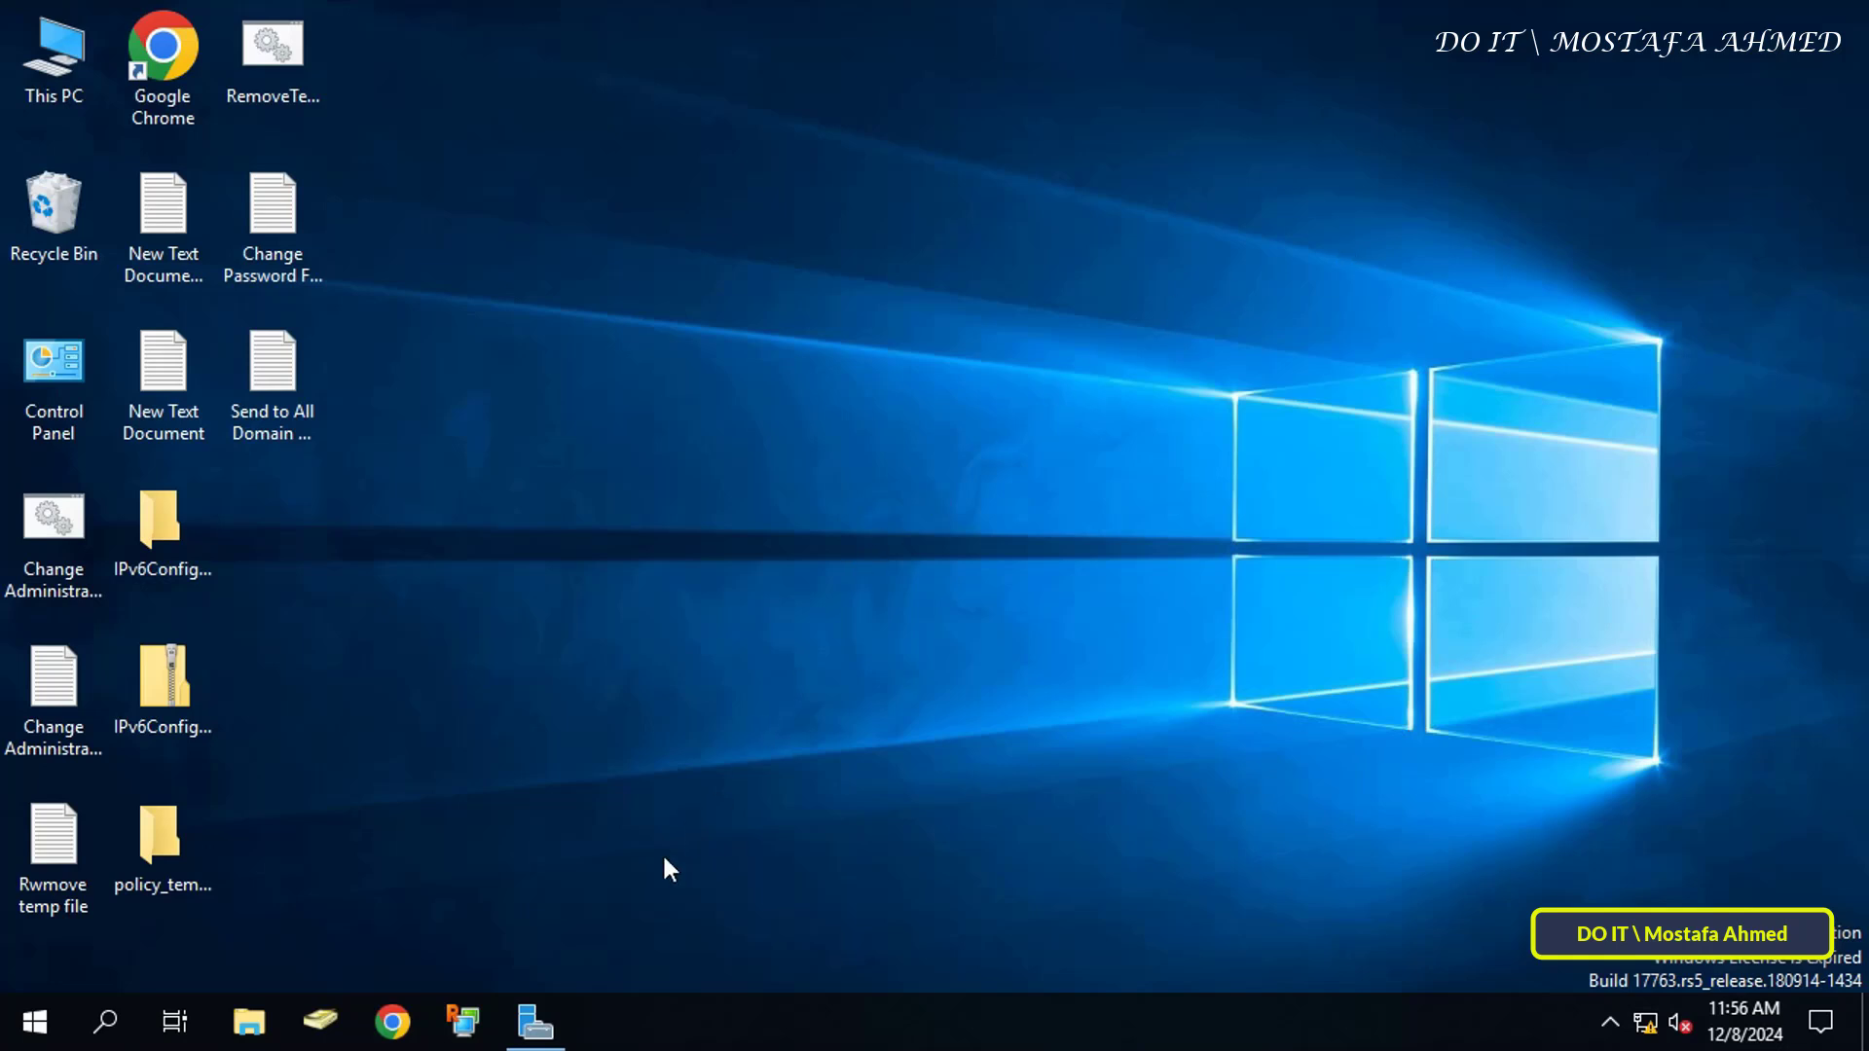
{"action": "left_click", "coordinate": [534, 1024]}
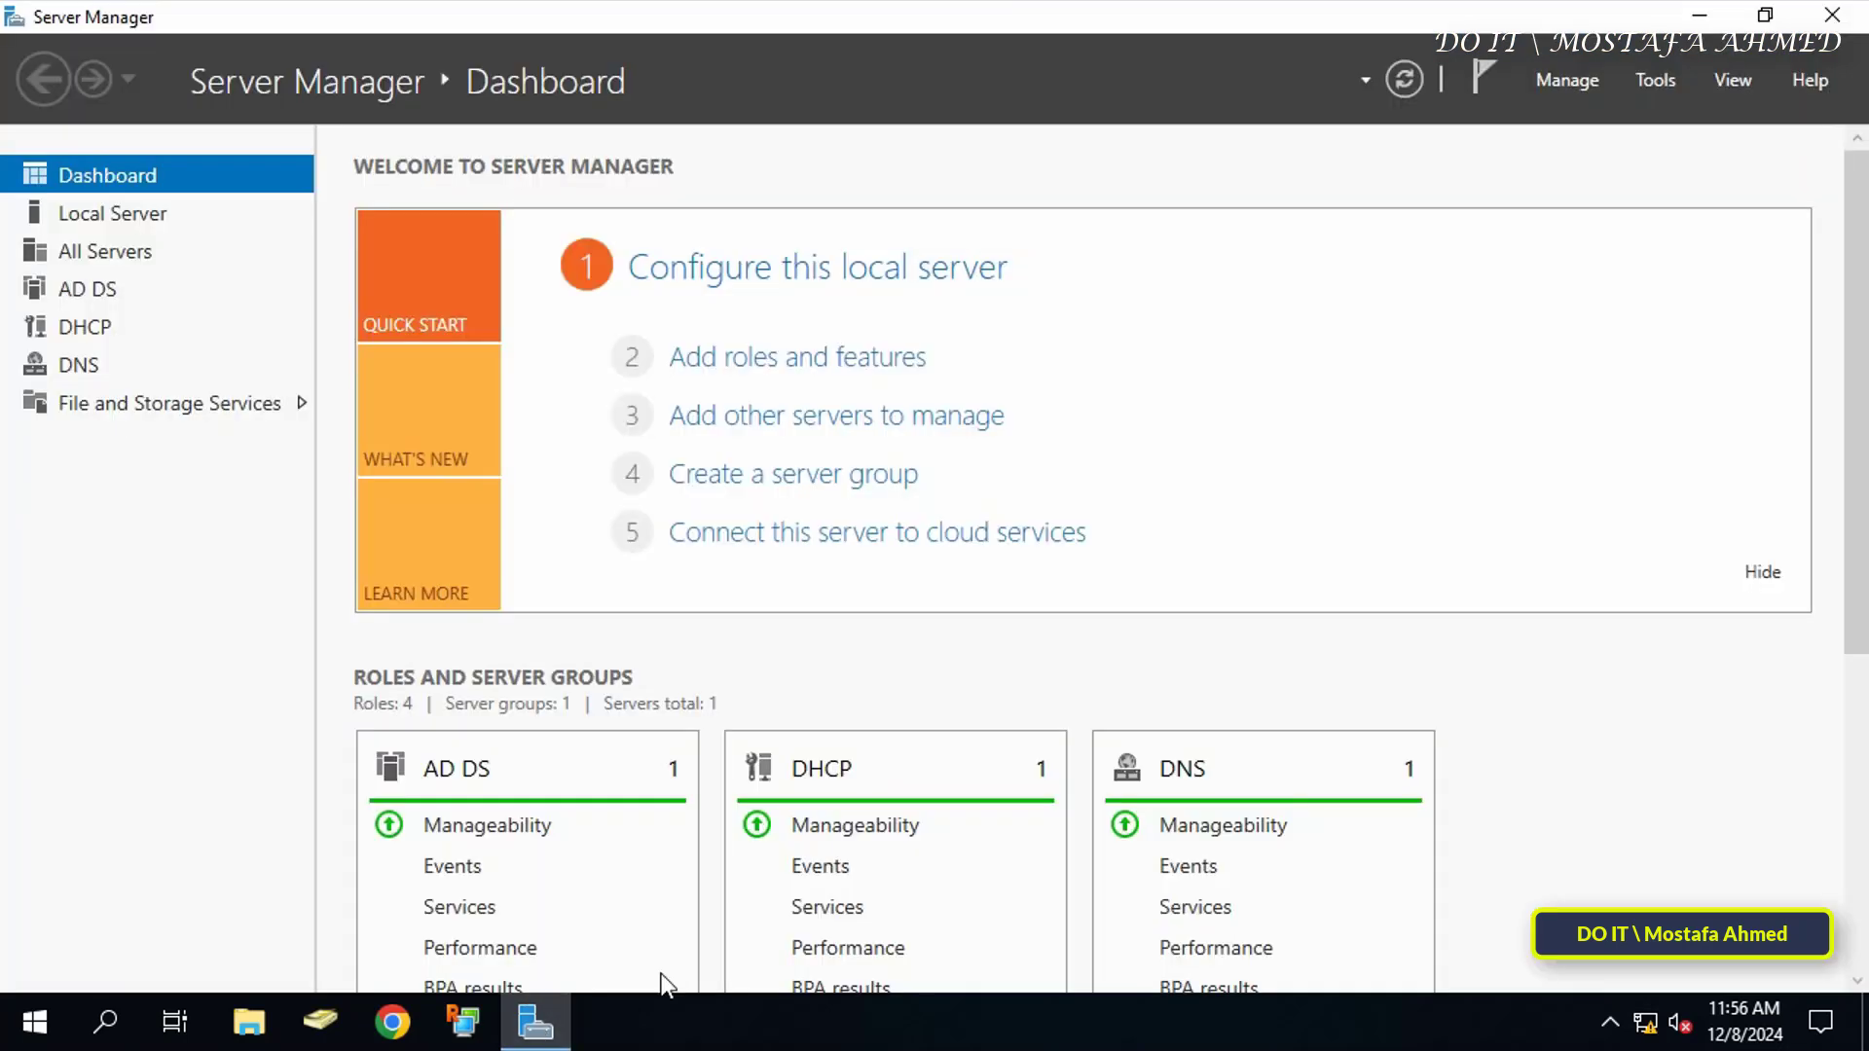
{"action": "left_click", "coordinate": [1655, 81]}
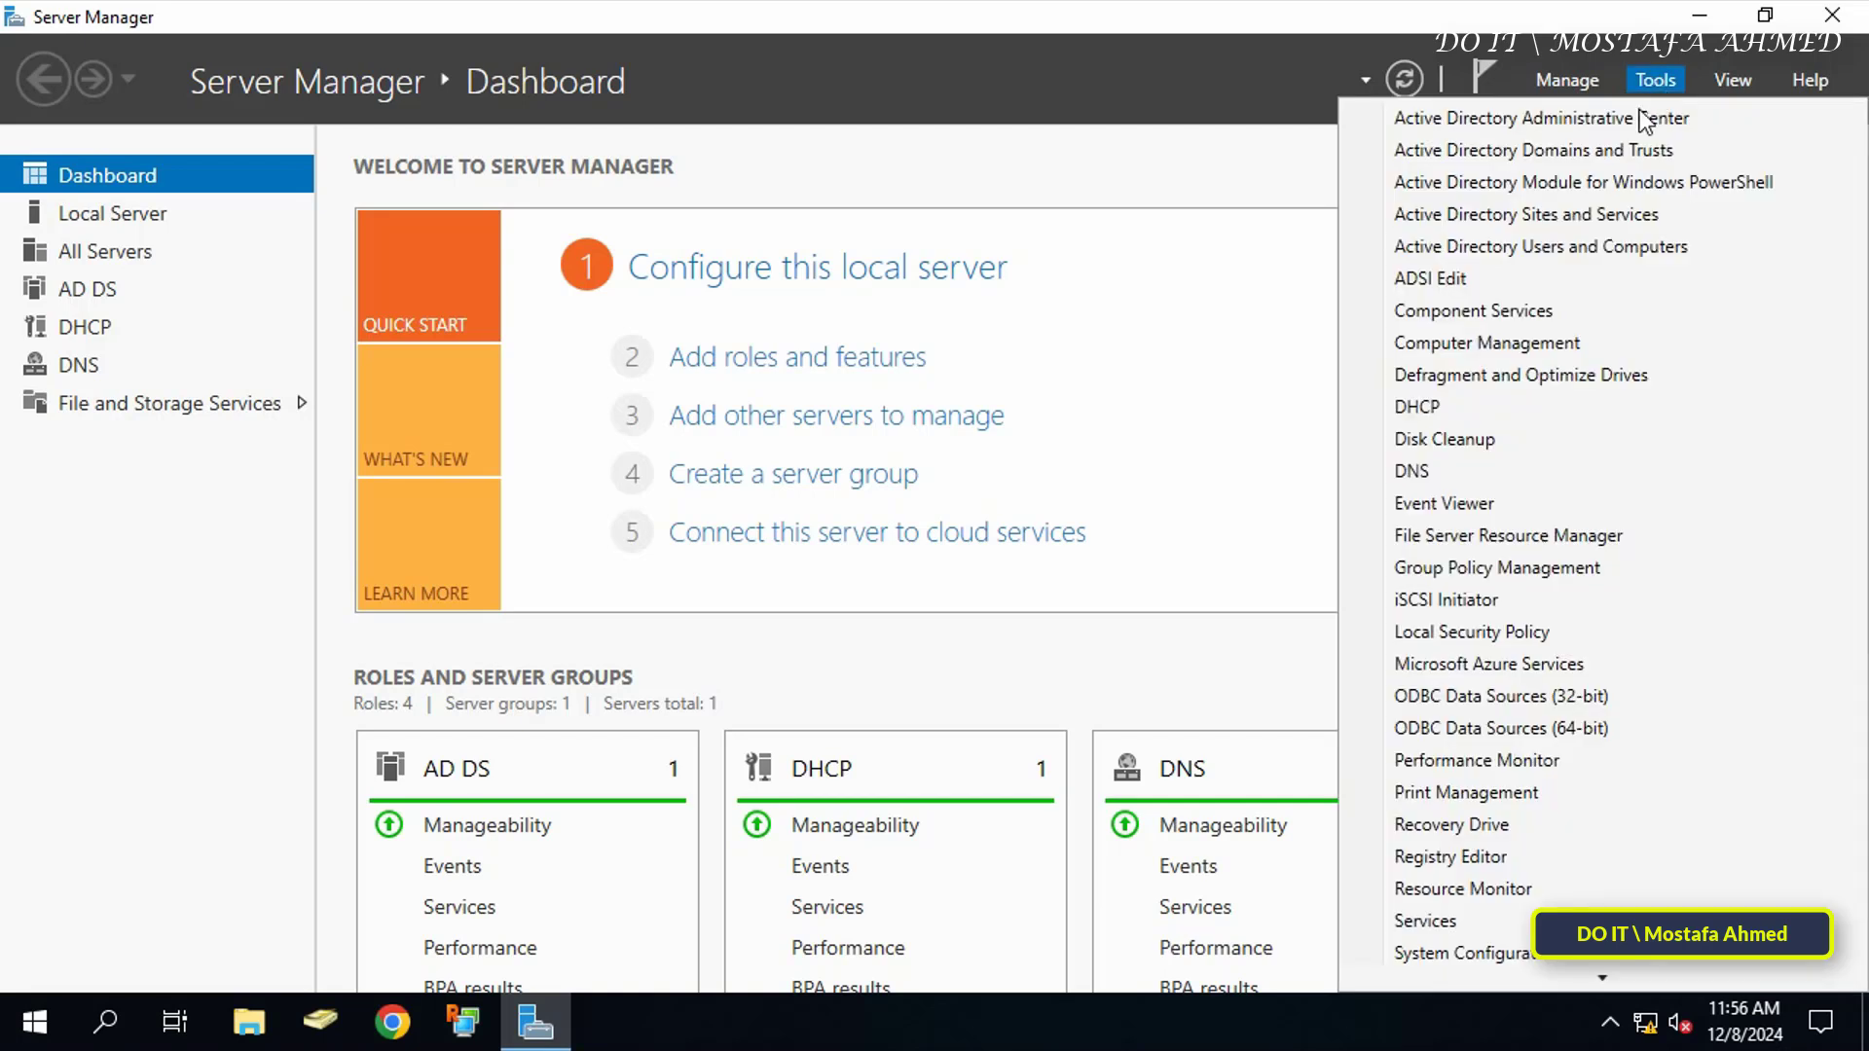
{"action": "left_click", "coordinate": [1527, 570]}
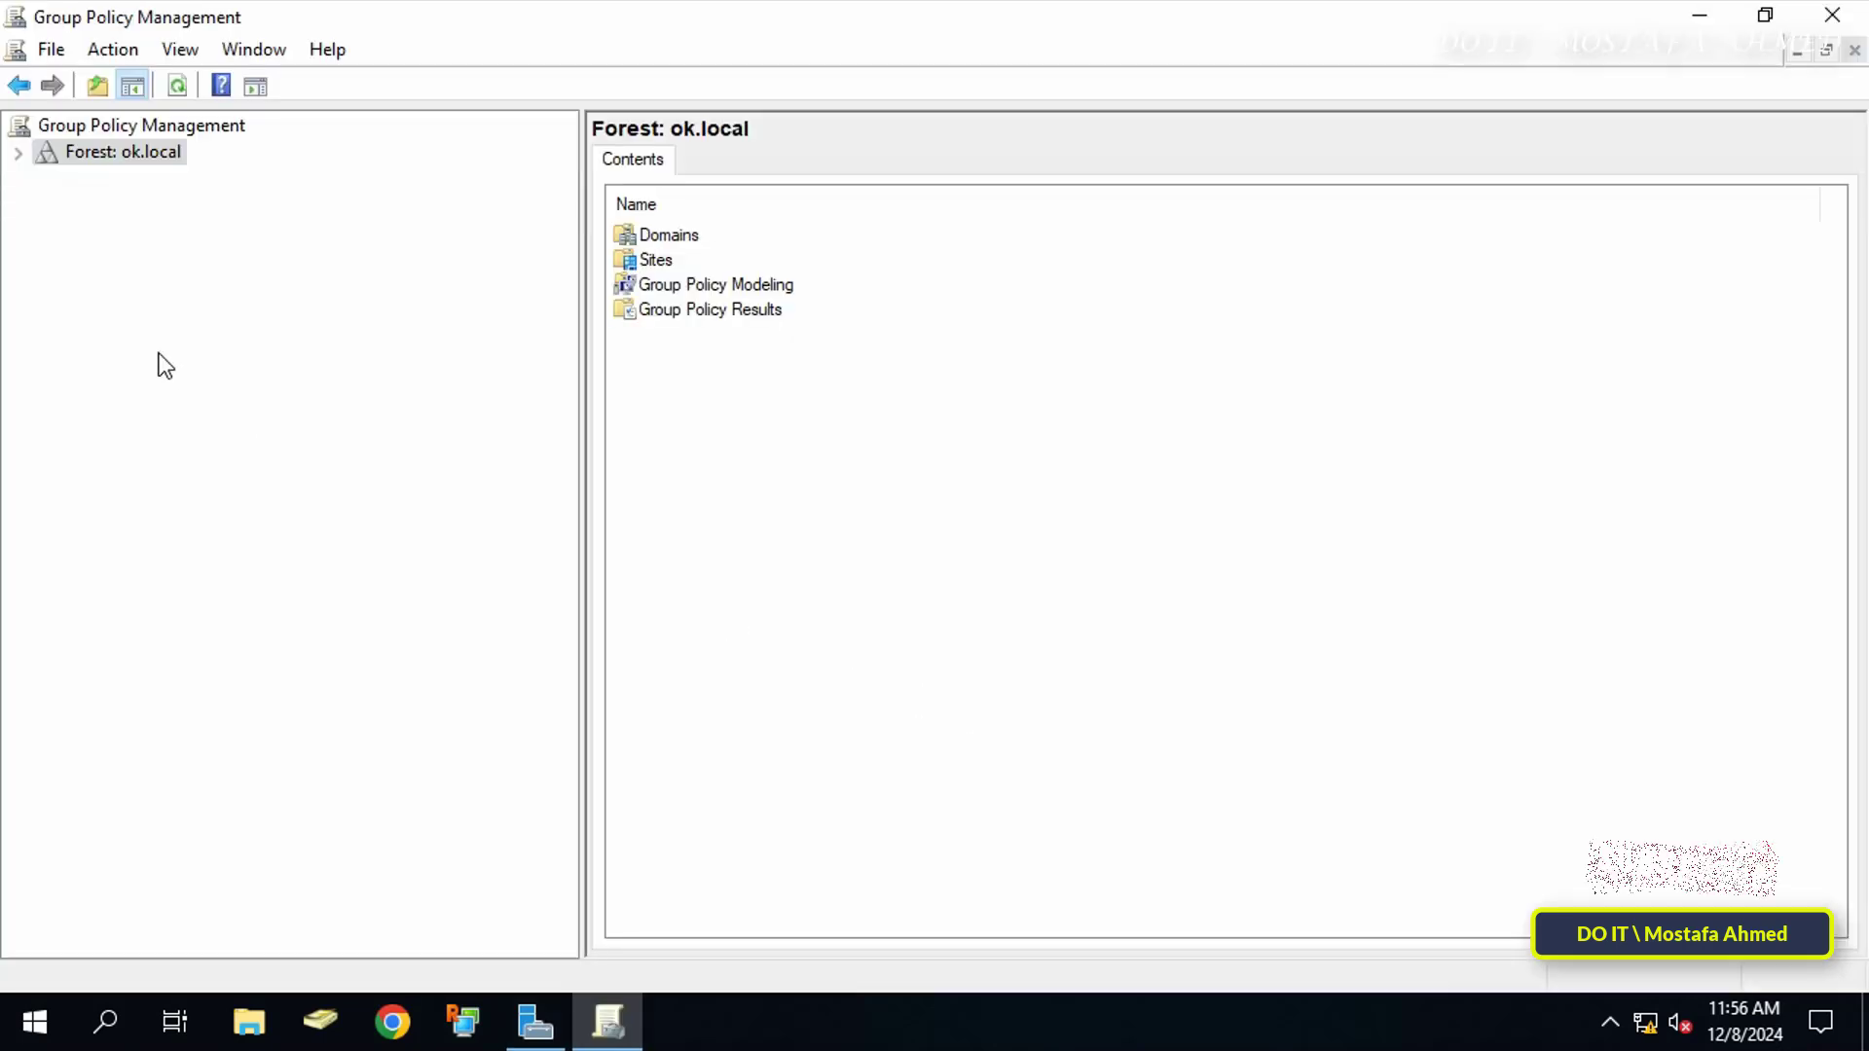
- Expand Forest: ok.local > Domains > ok.local to list its GPOs and OUs
{"action": "left_click", "coordinate": [17, 153]}
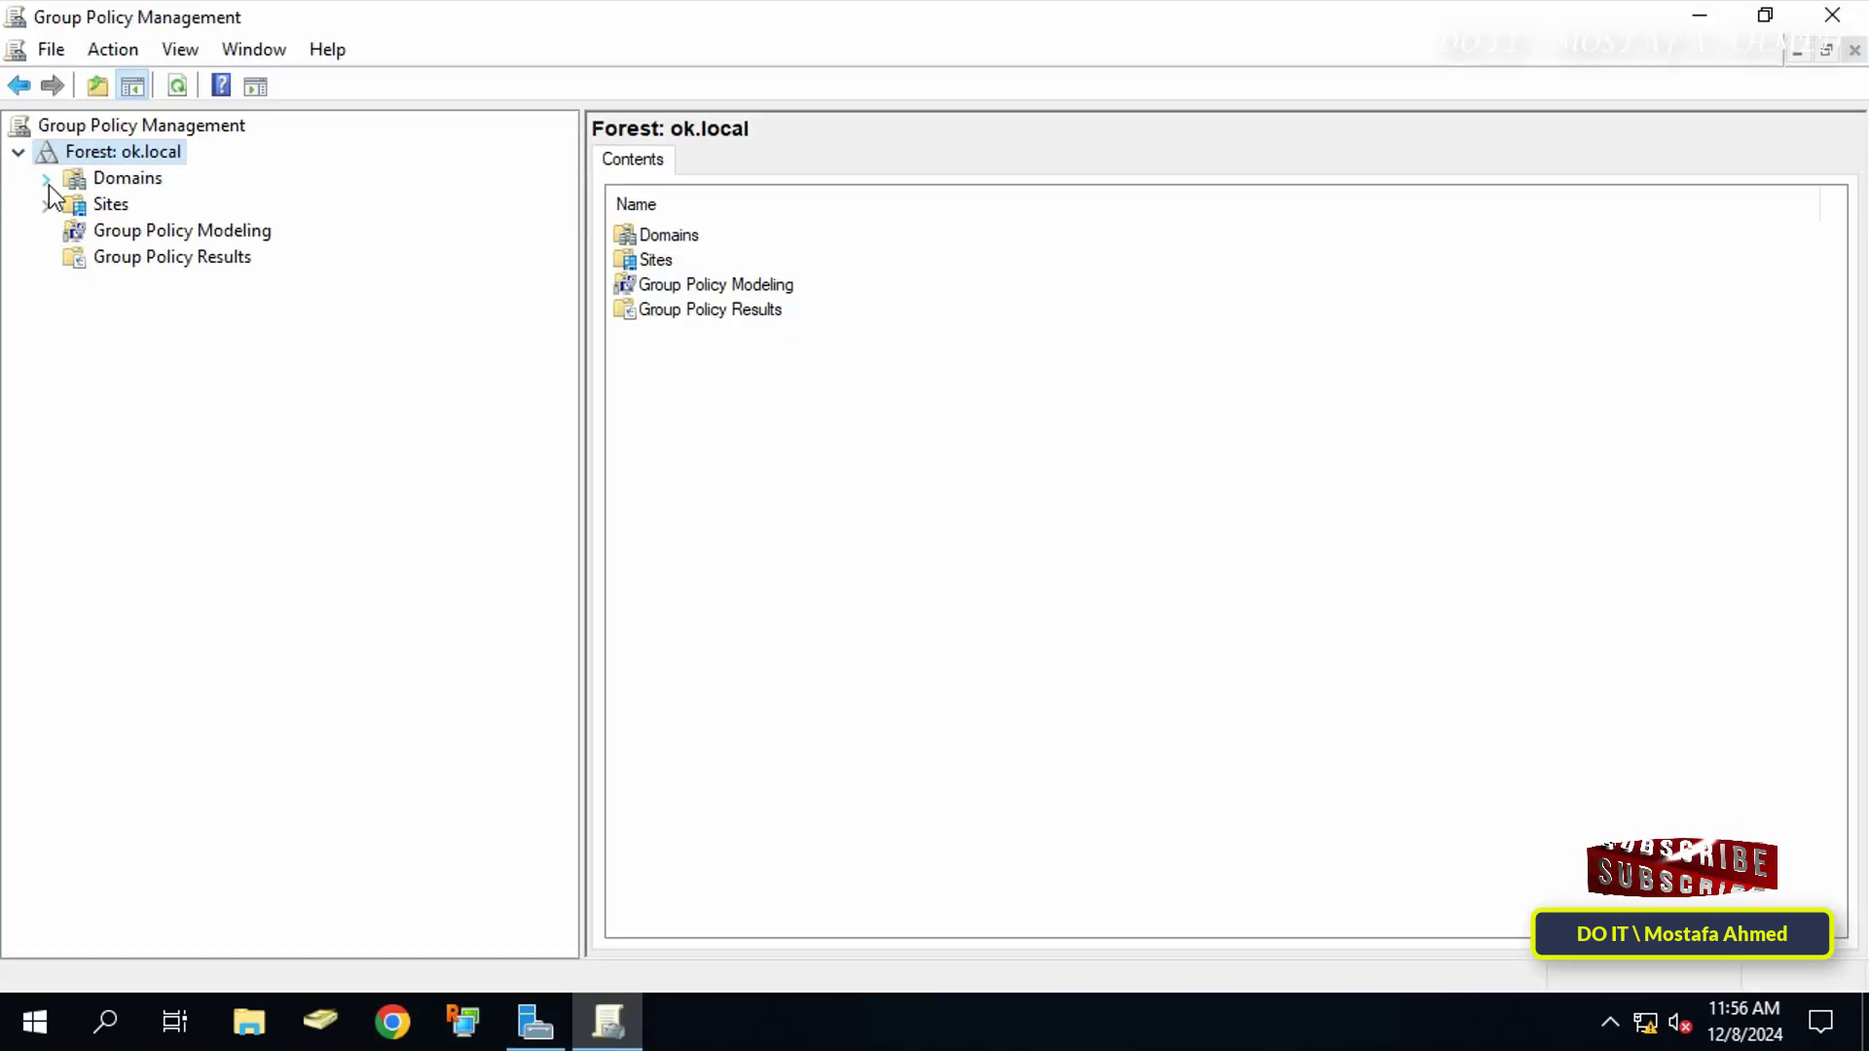
{"action": "left_click", "coordinate": [46, 179]}
{"action": "left_click", "coordinate": [74, 207]}
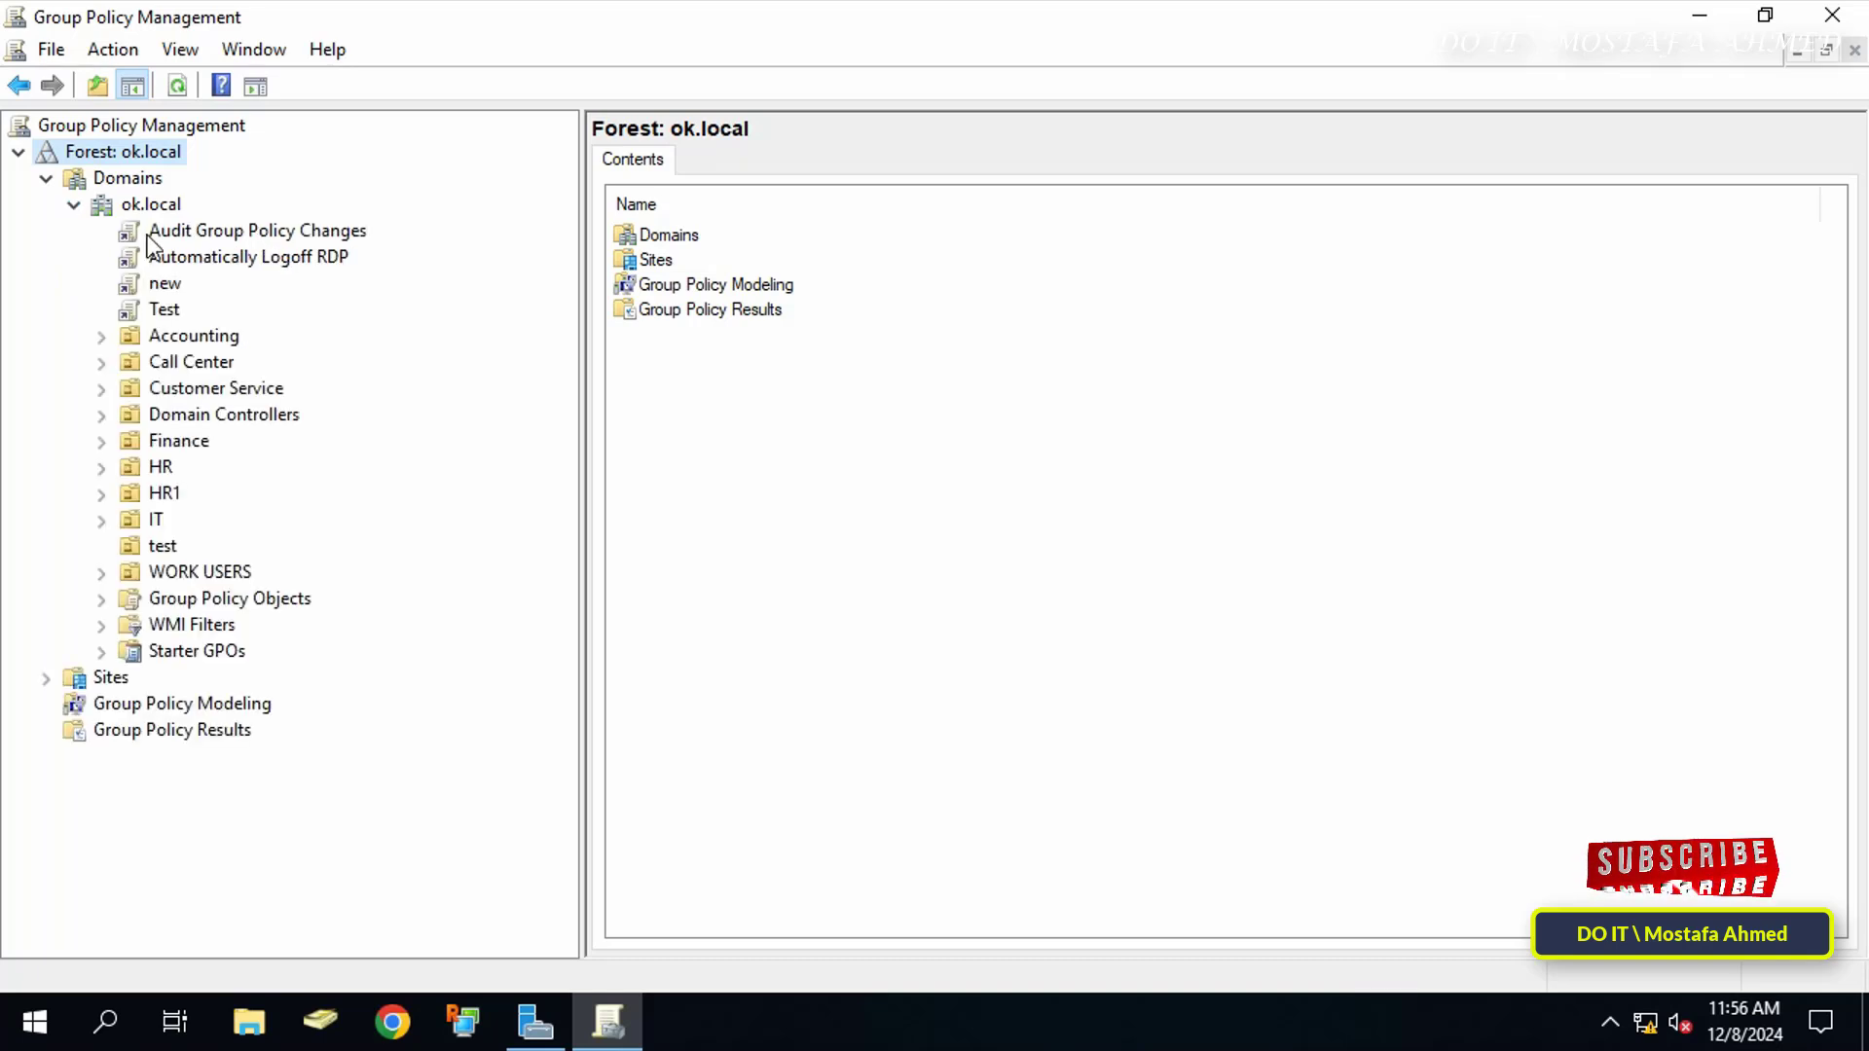
- Create a GPO named 'Clear History on Chrome When Exit' linked to the test OU
{"action": "right_click", "coordinate": [162, 547]}
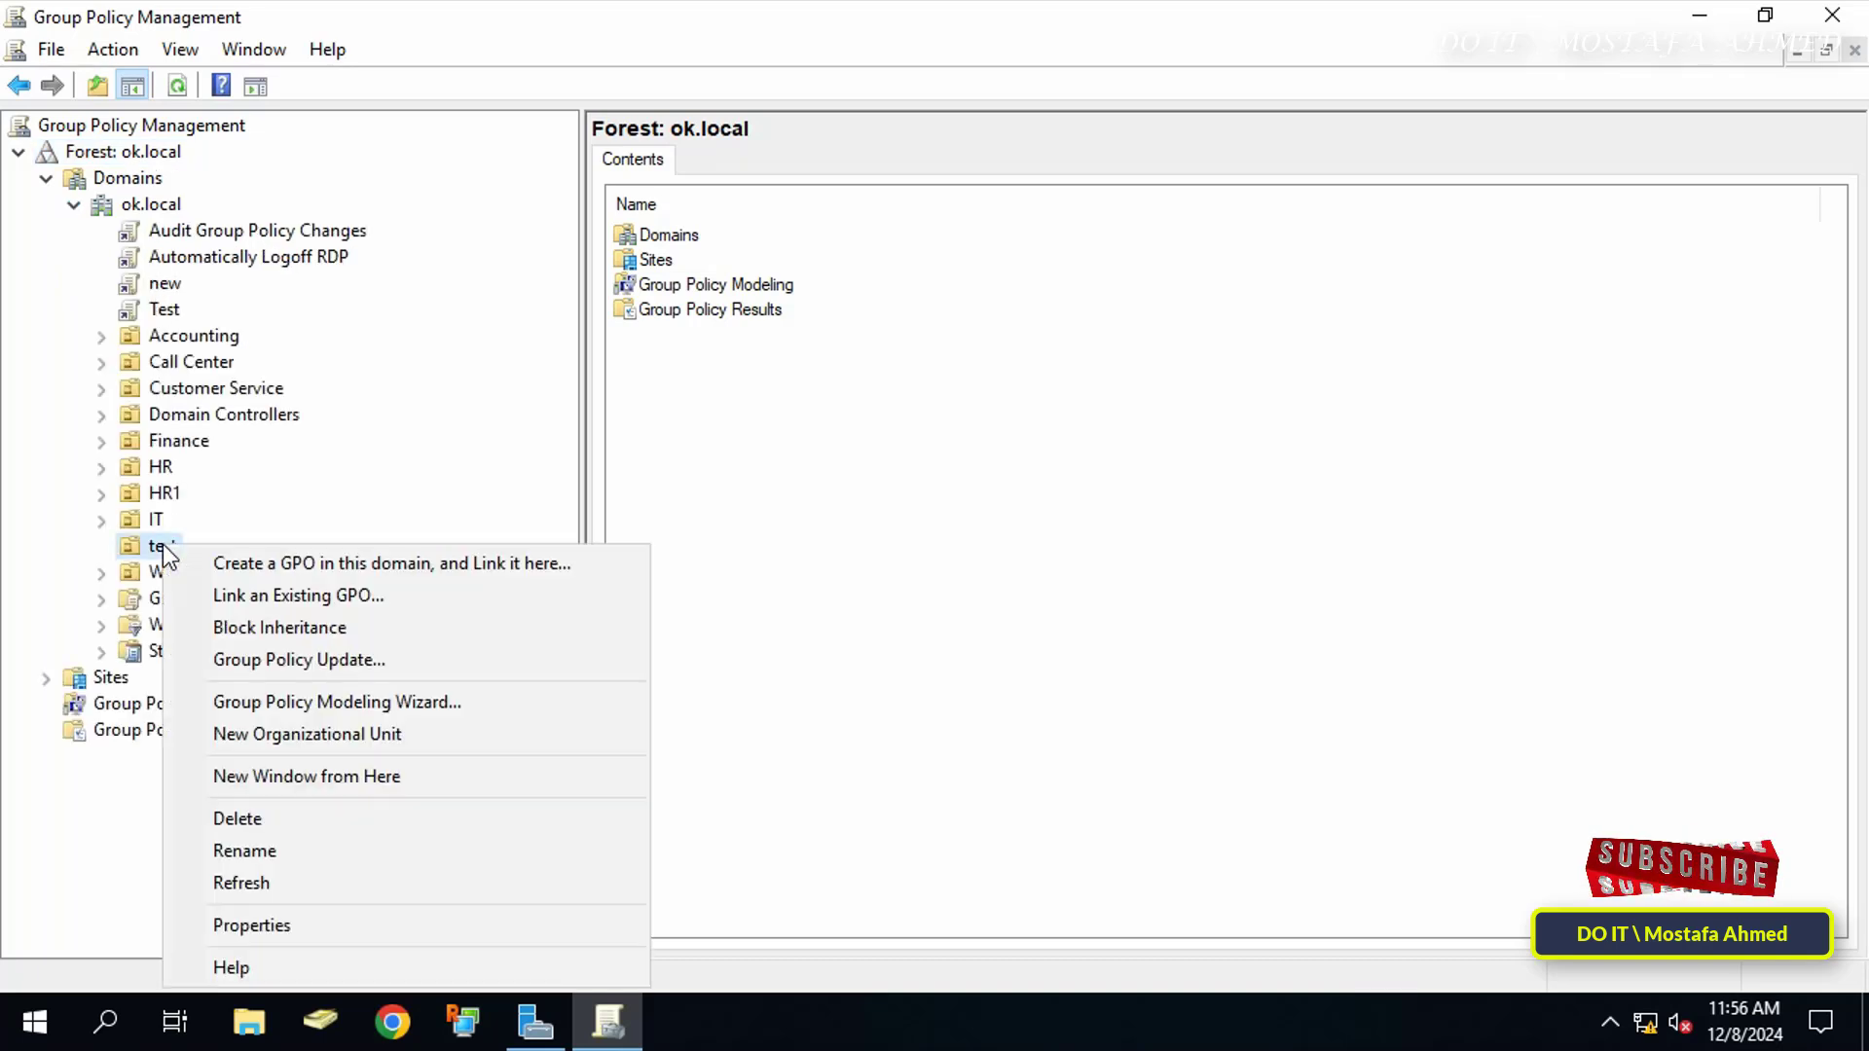
{"action": "left_click", "coordinate": [317, 563]}
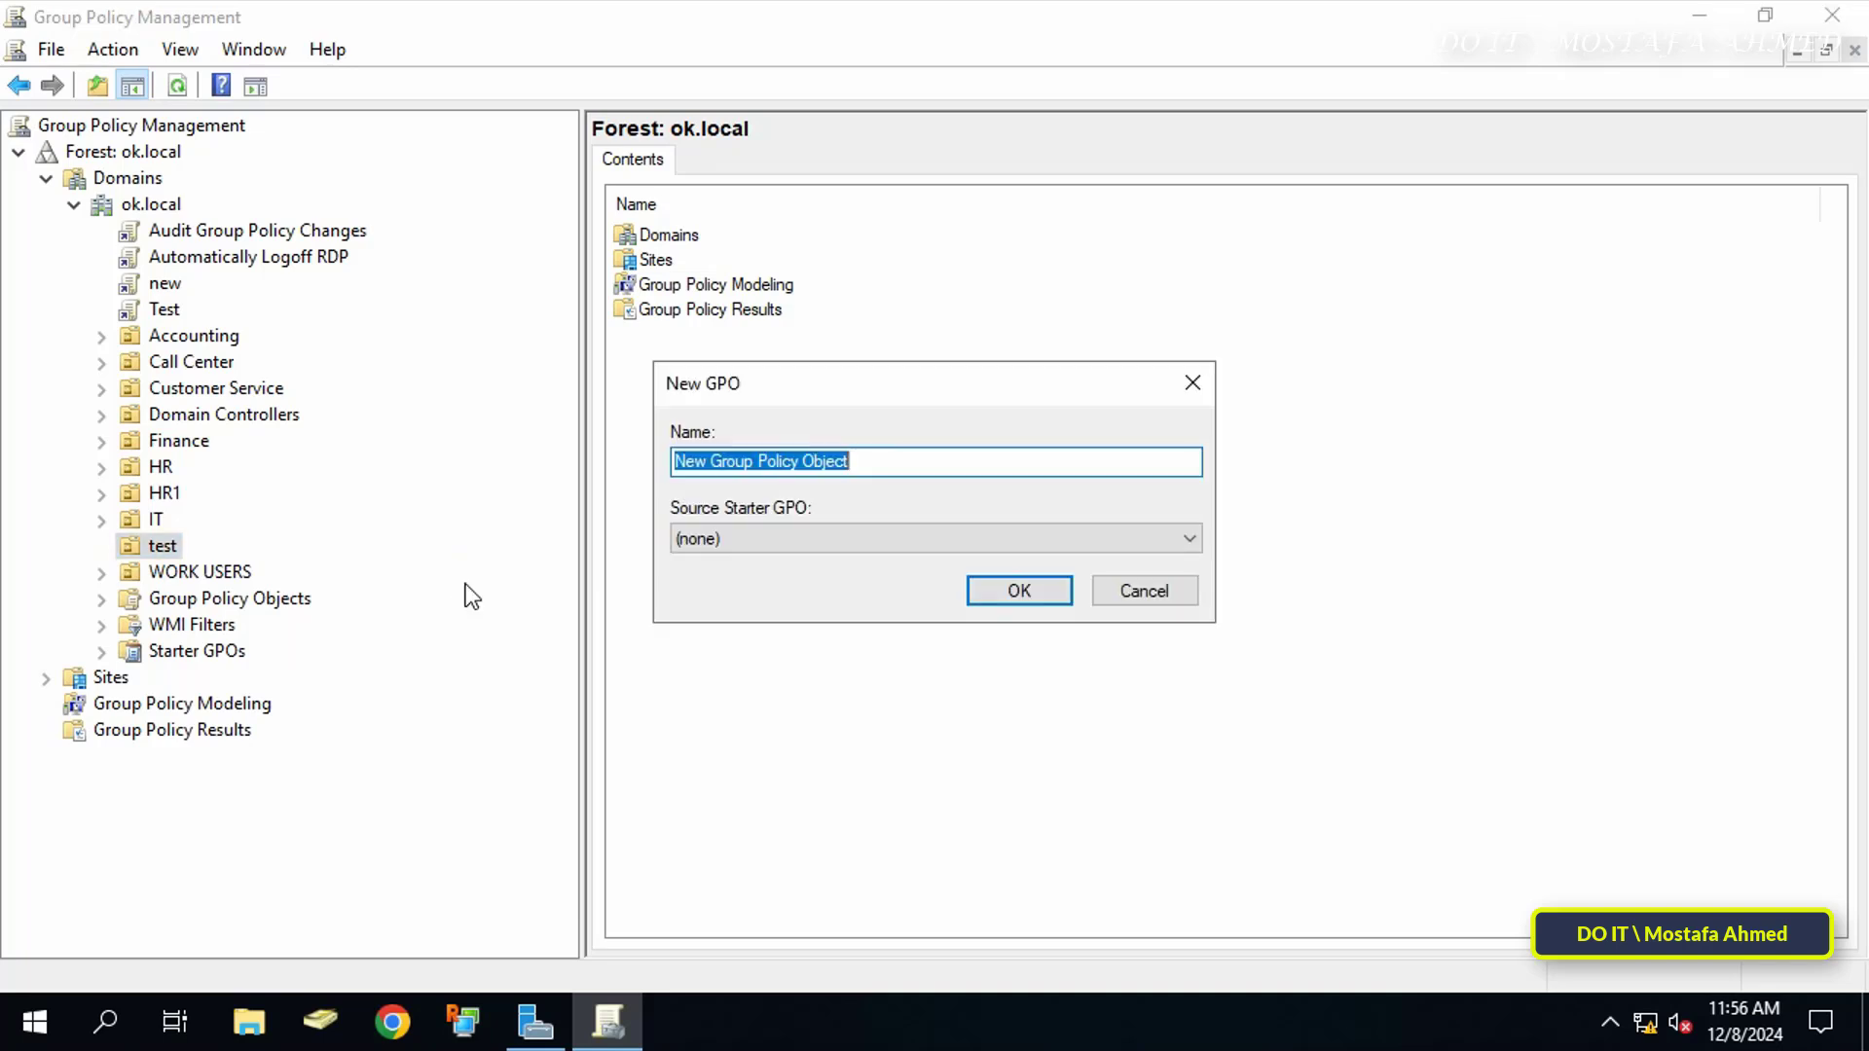
{"action": "type", "text": "Clear History on Chr"}
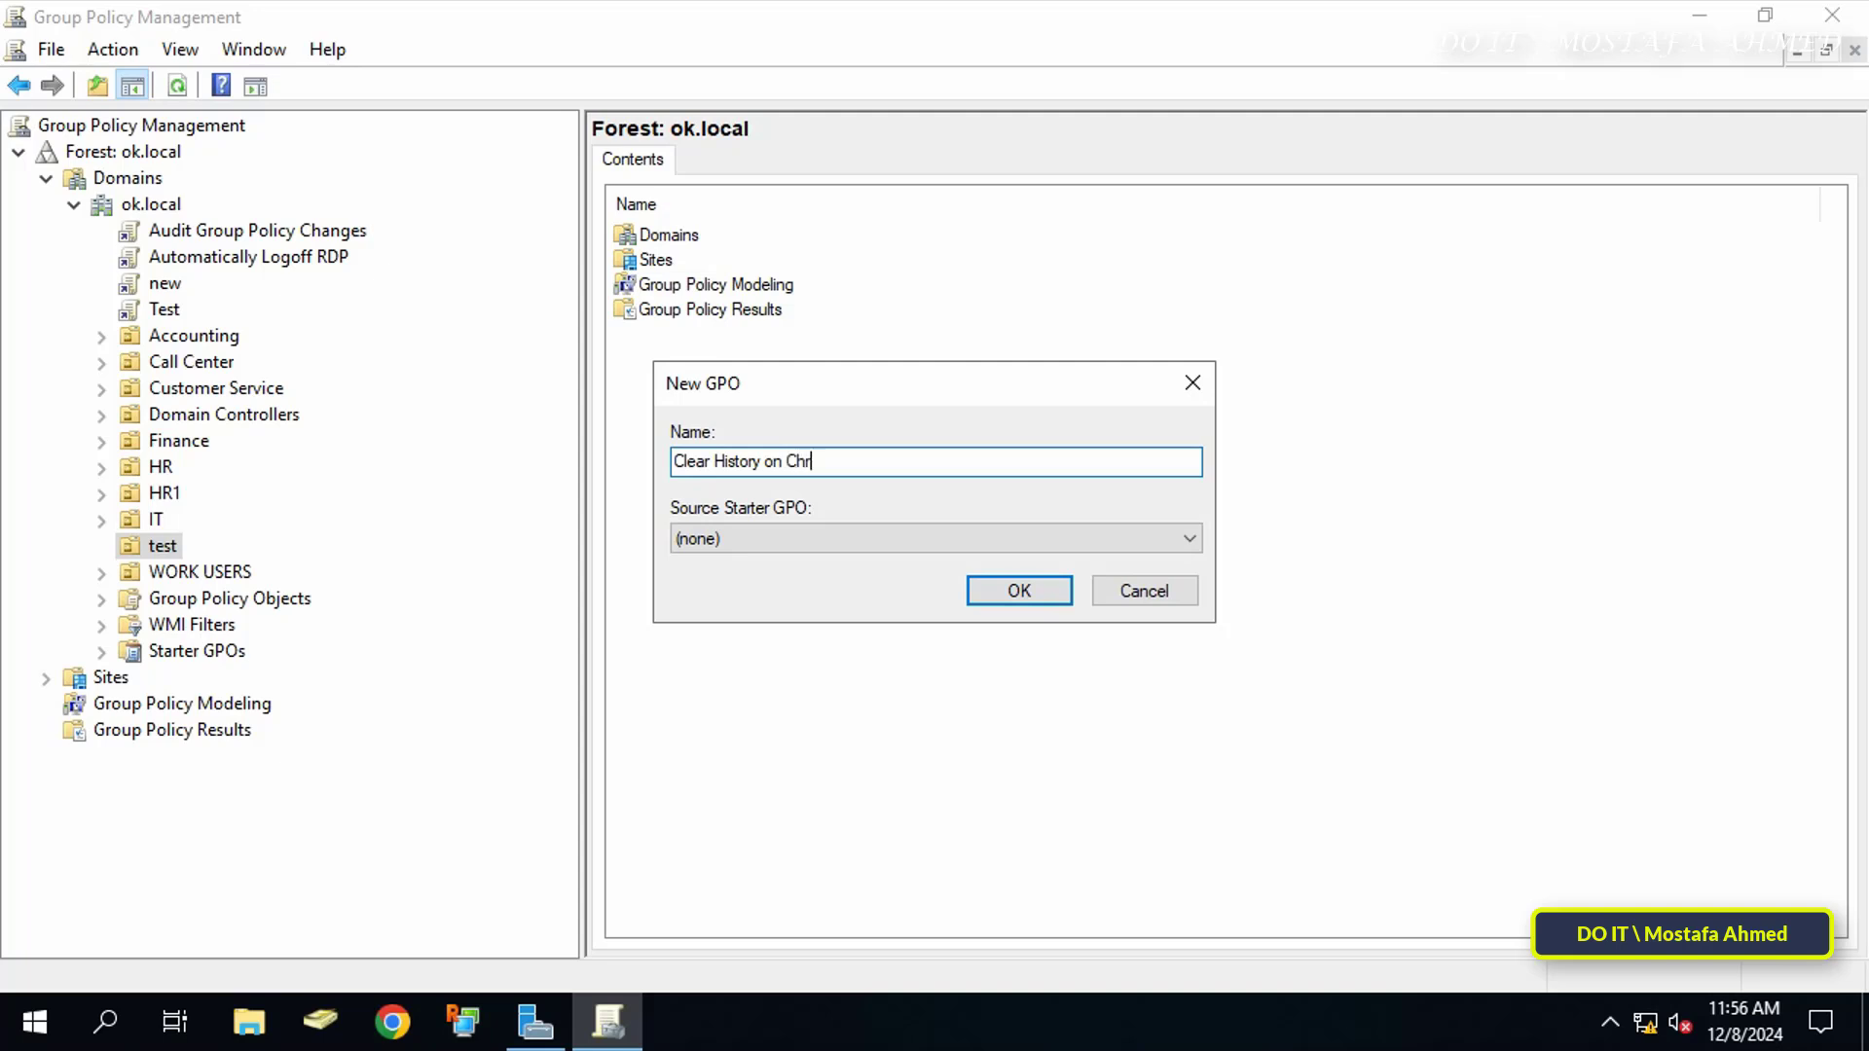
{"action": "type", "text": "ome When Exit"}
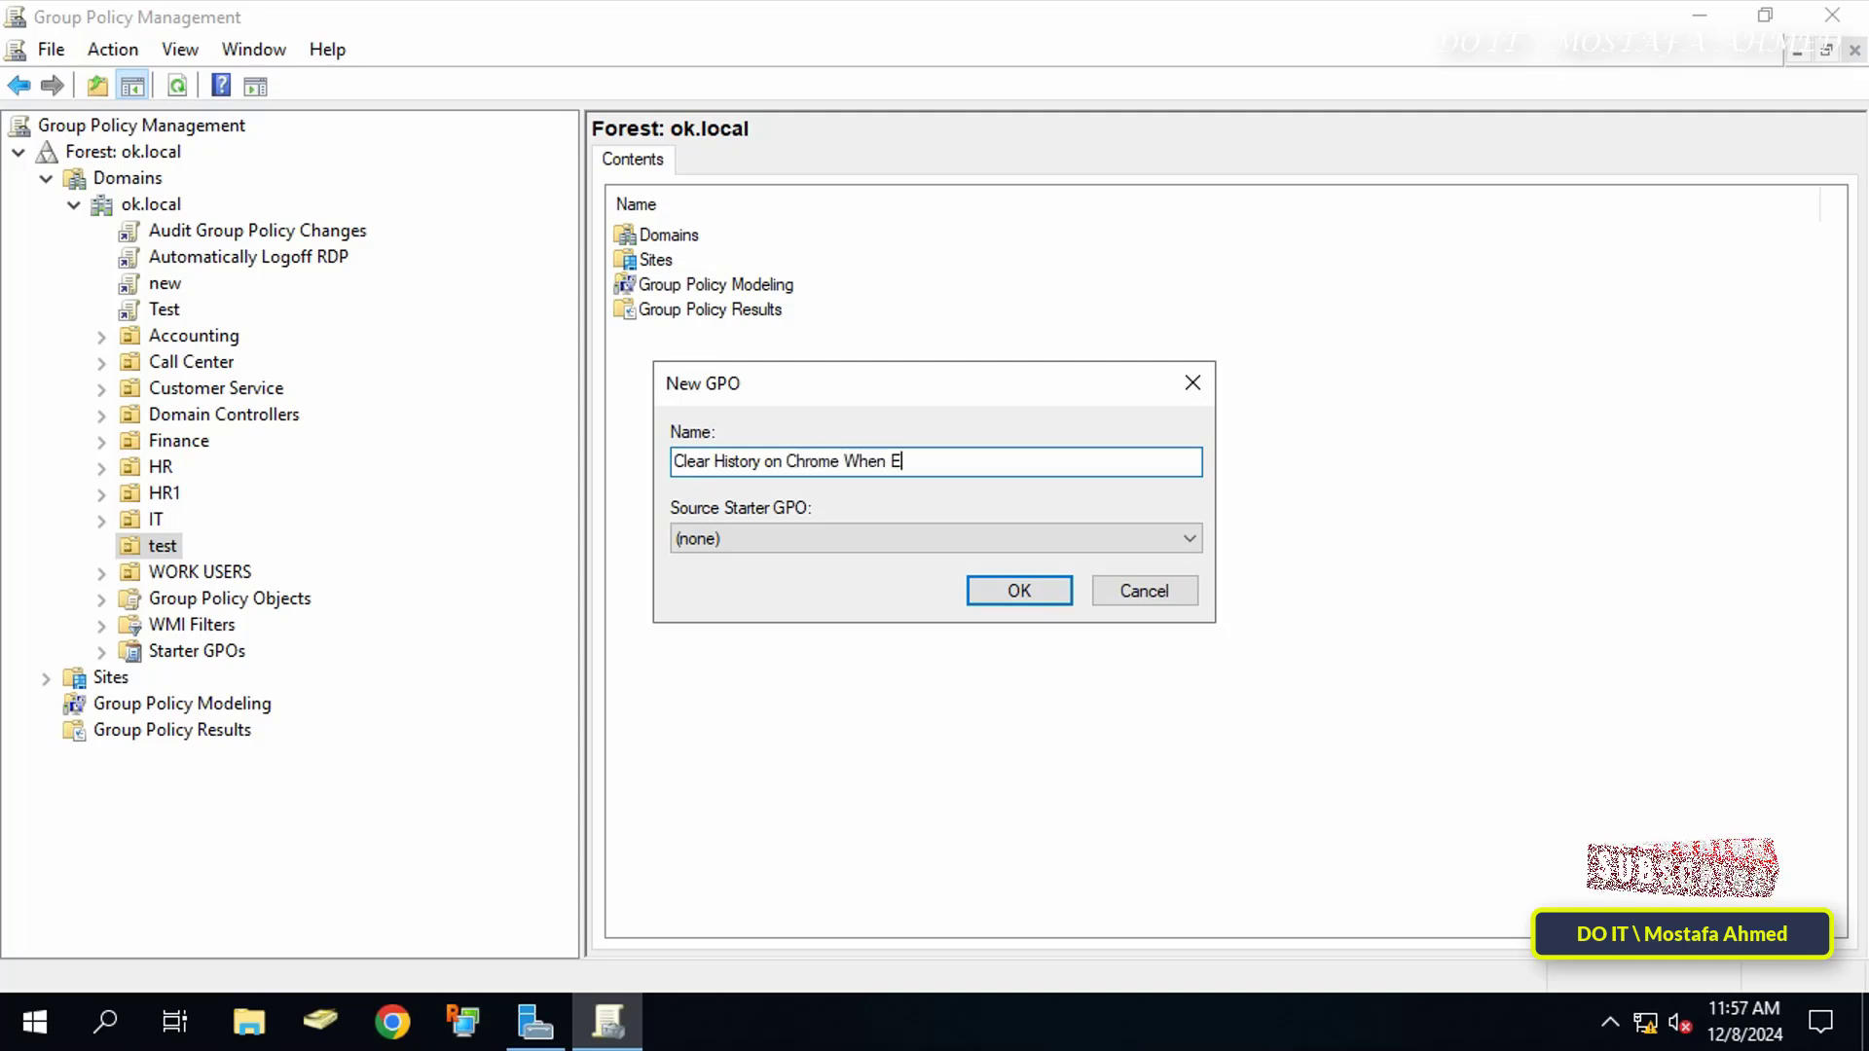
{"action": "left_click", "coordinate": [1018, 591]}
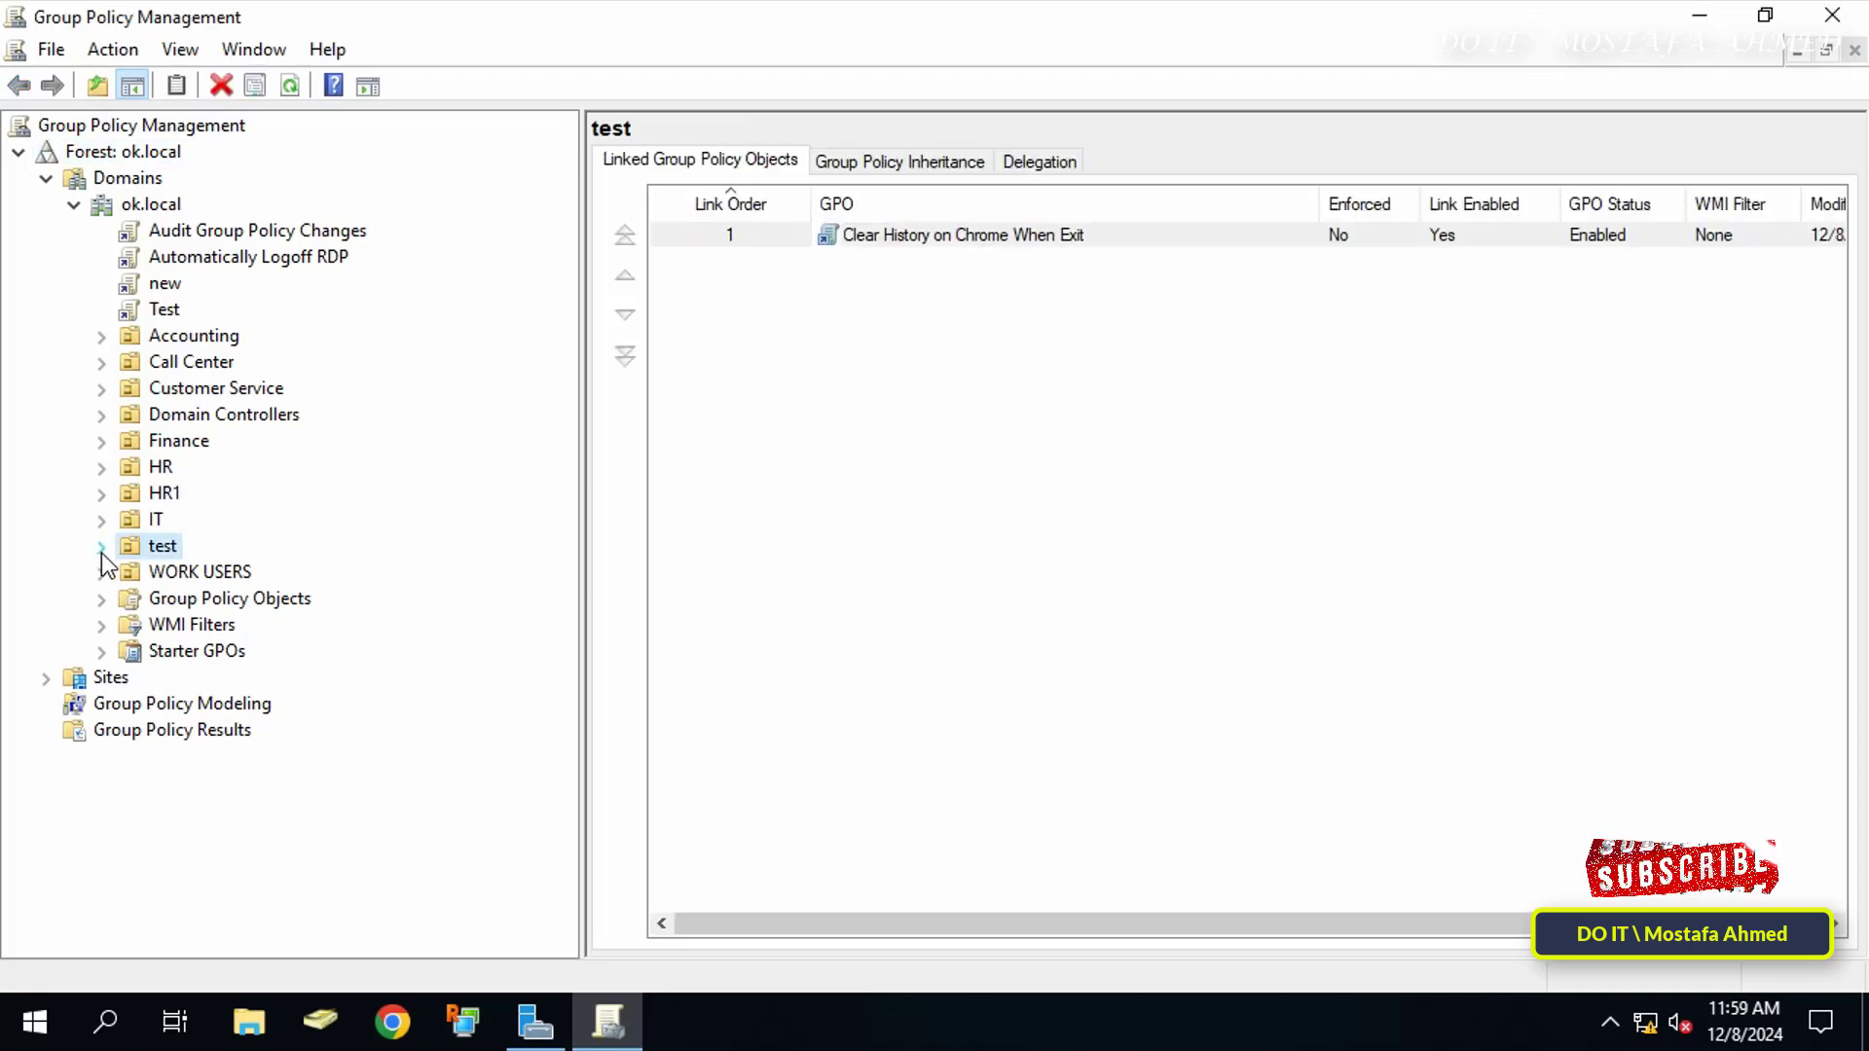
- Expand the test OU and select the linked 'Clear History on Chrome When Exit' GPO
{"action": "left_click", "coordinate": [102, 549]}
{"action": "left_click", "coordinate": [199, 573]}
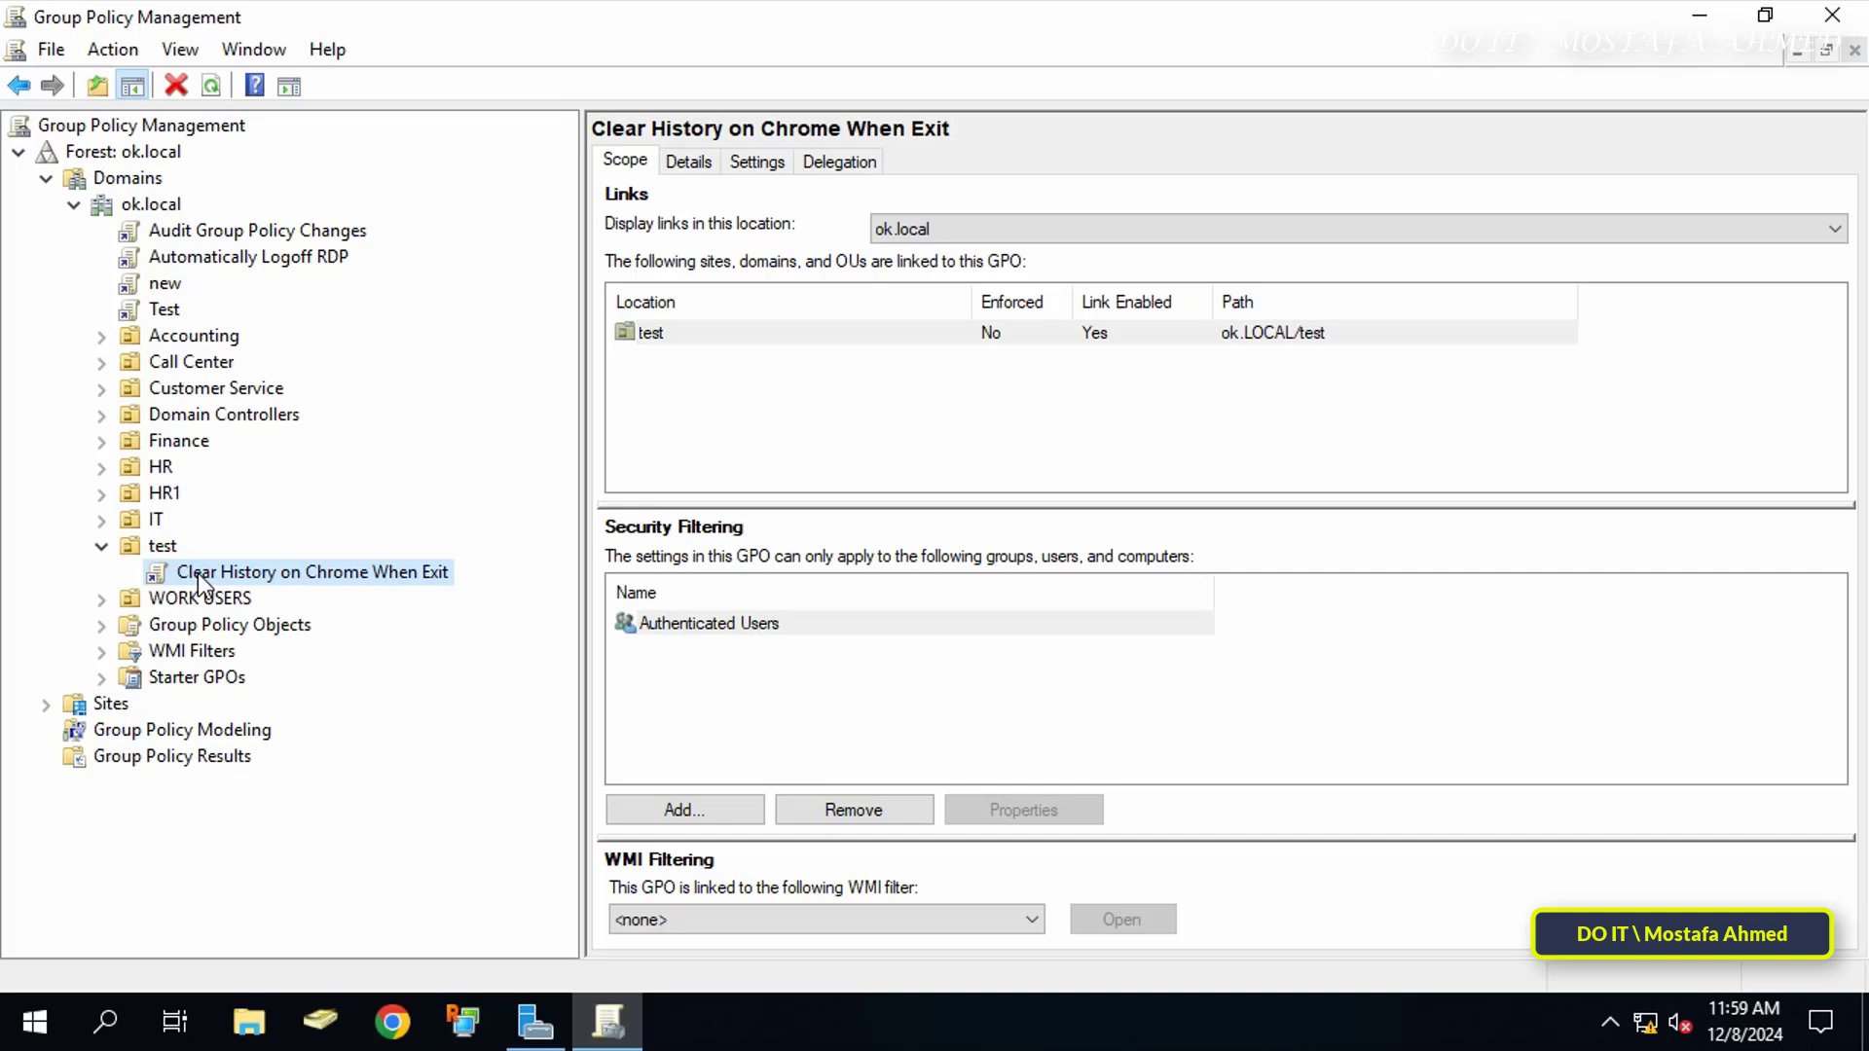
{"action": "right_click", "coordinate": [313, 575]}
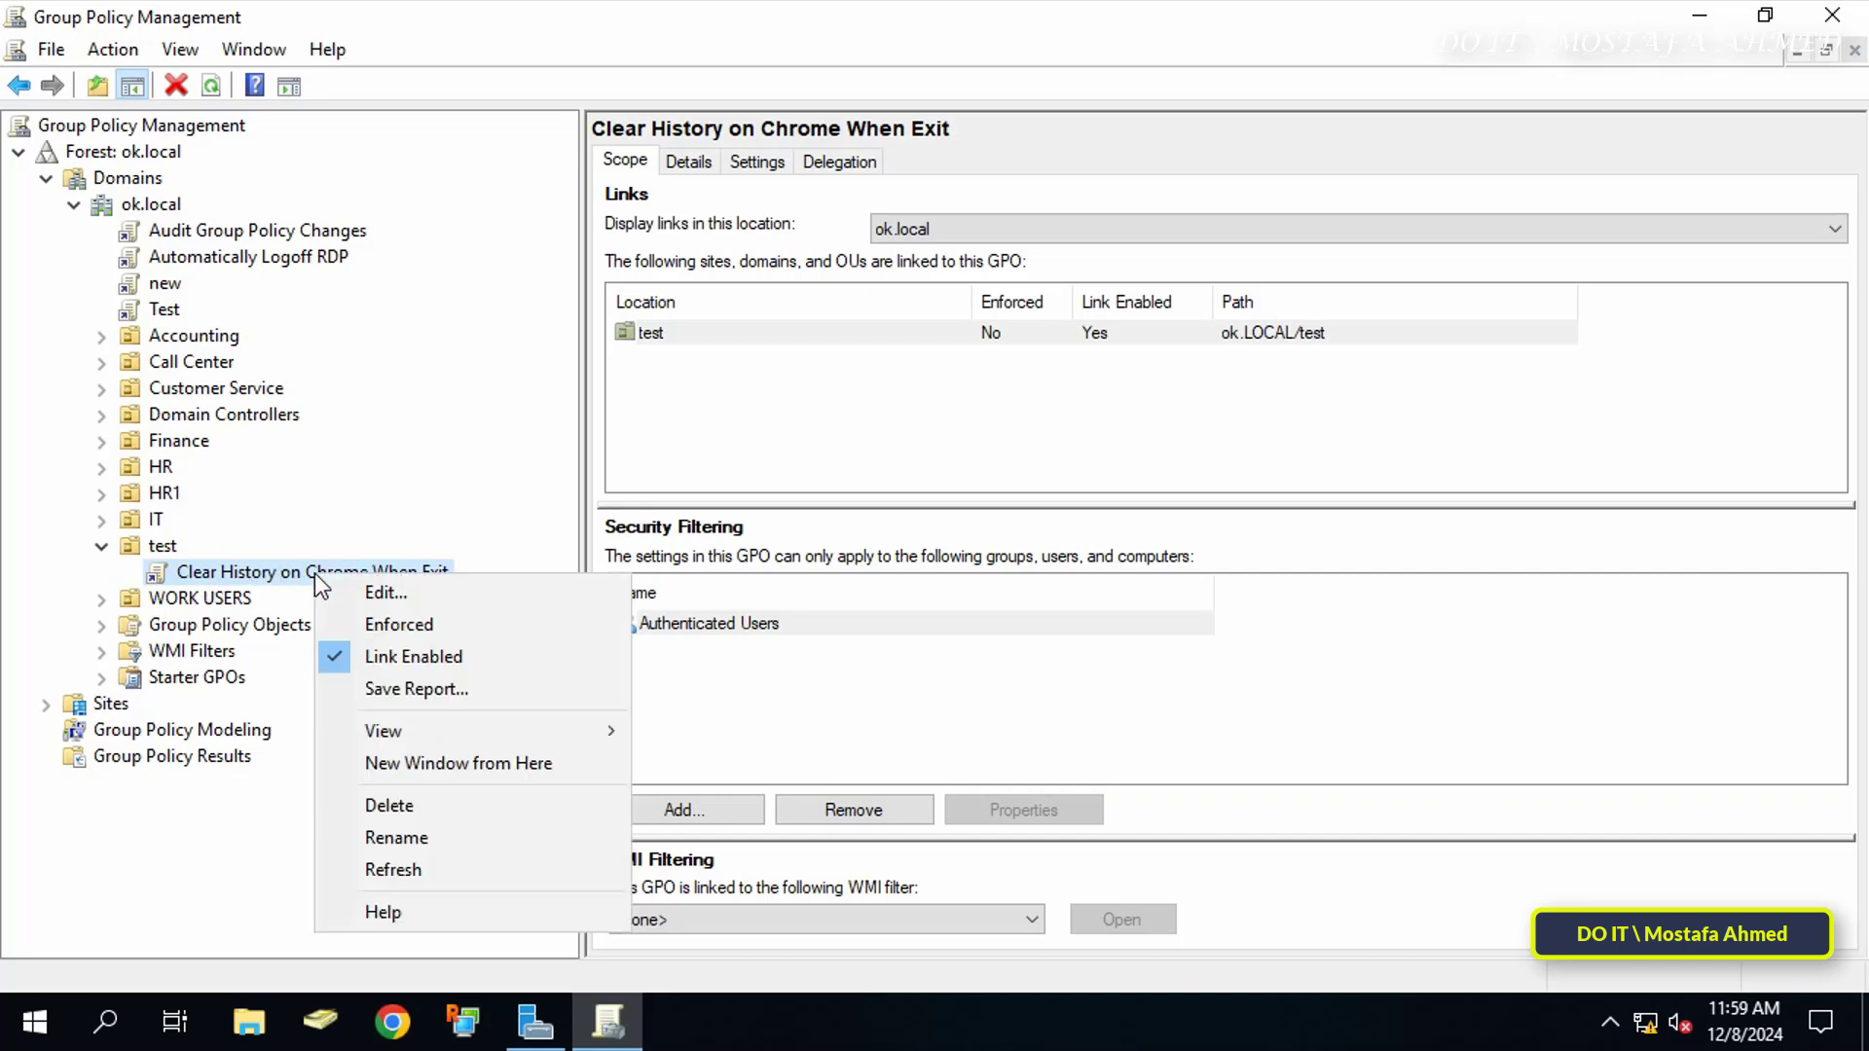
- Open the GPO in Group Policy Management Editor, maximized with a wider tree pane
{"action": "left_click", "coordinate": [381, 594]}
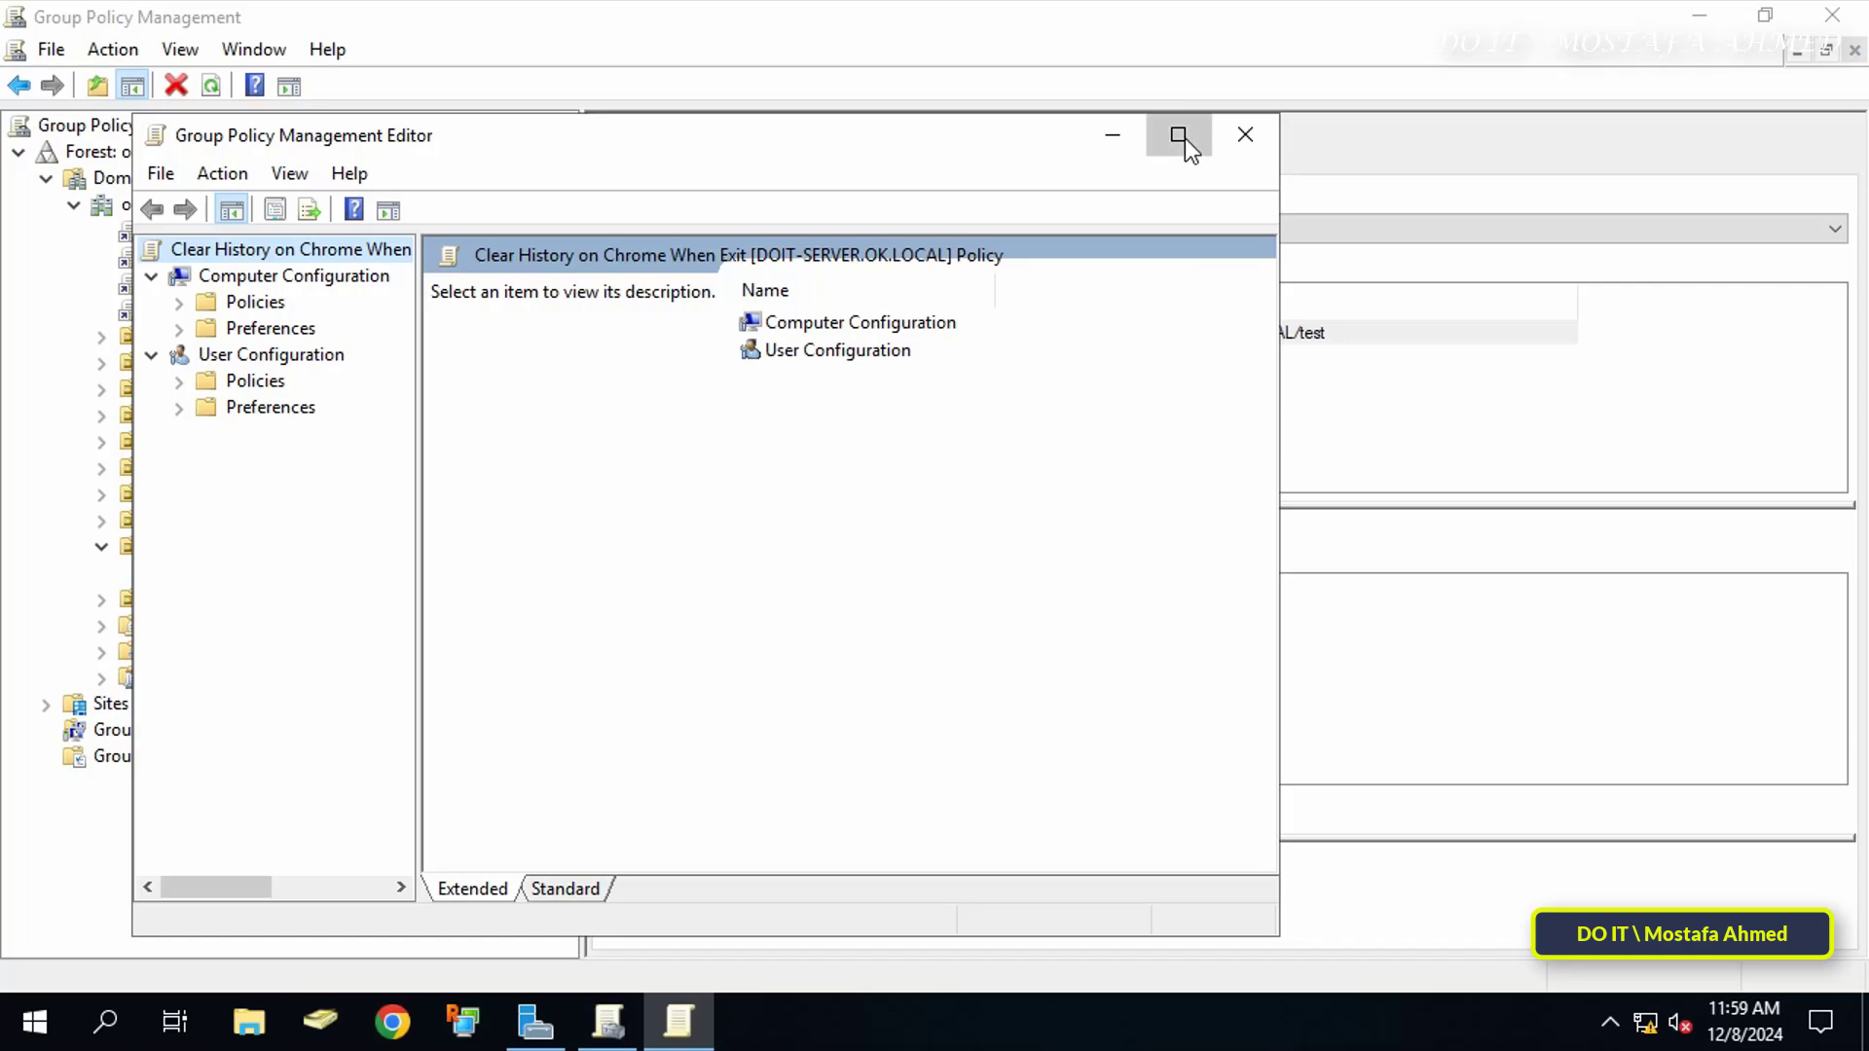
{"action": "left_click", "coordinate": [1184, 138]}
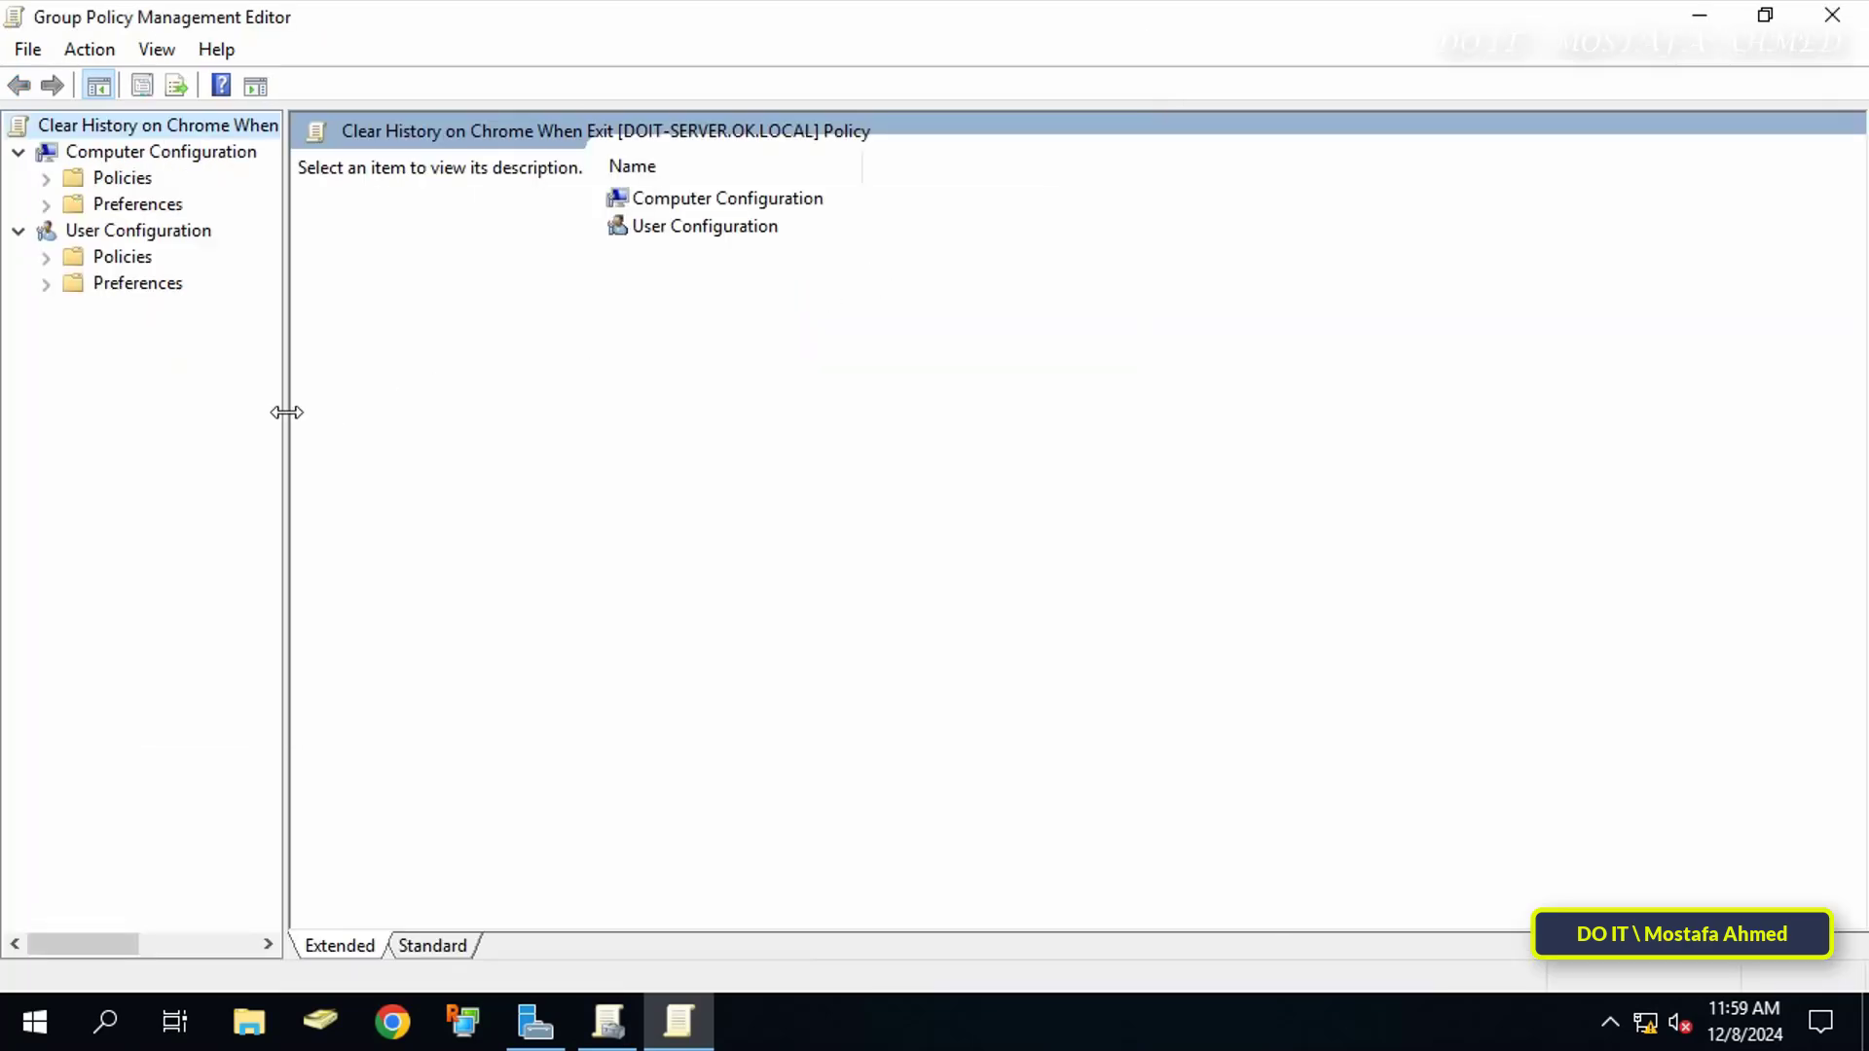
{"action": "left_click_drag", "start_coordinate": [283, 410], "coordinate": [408, 411]}
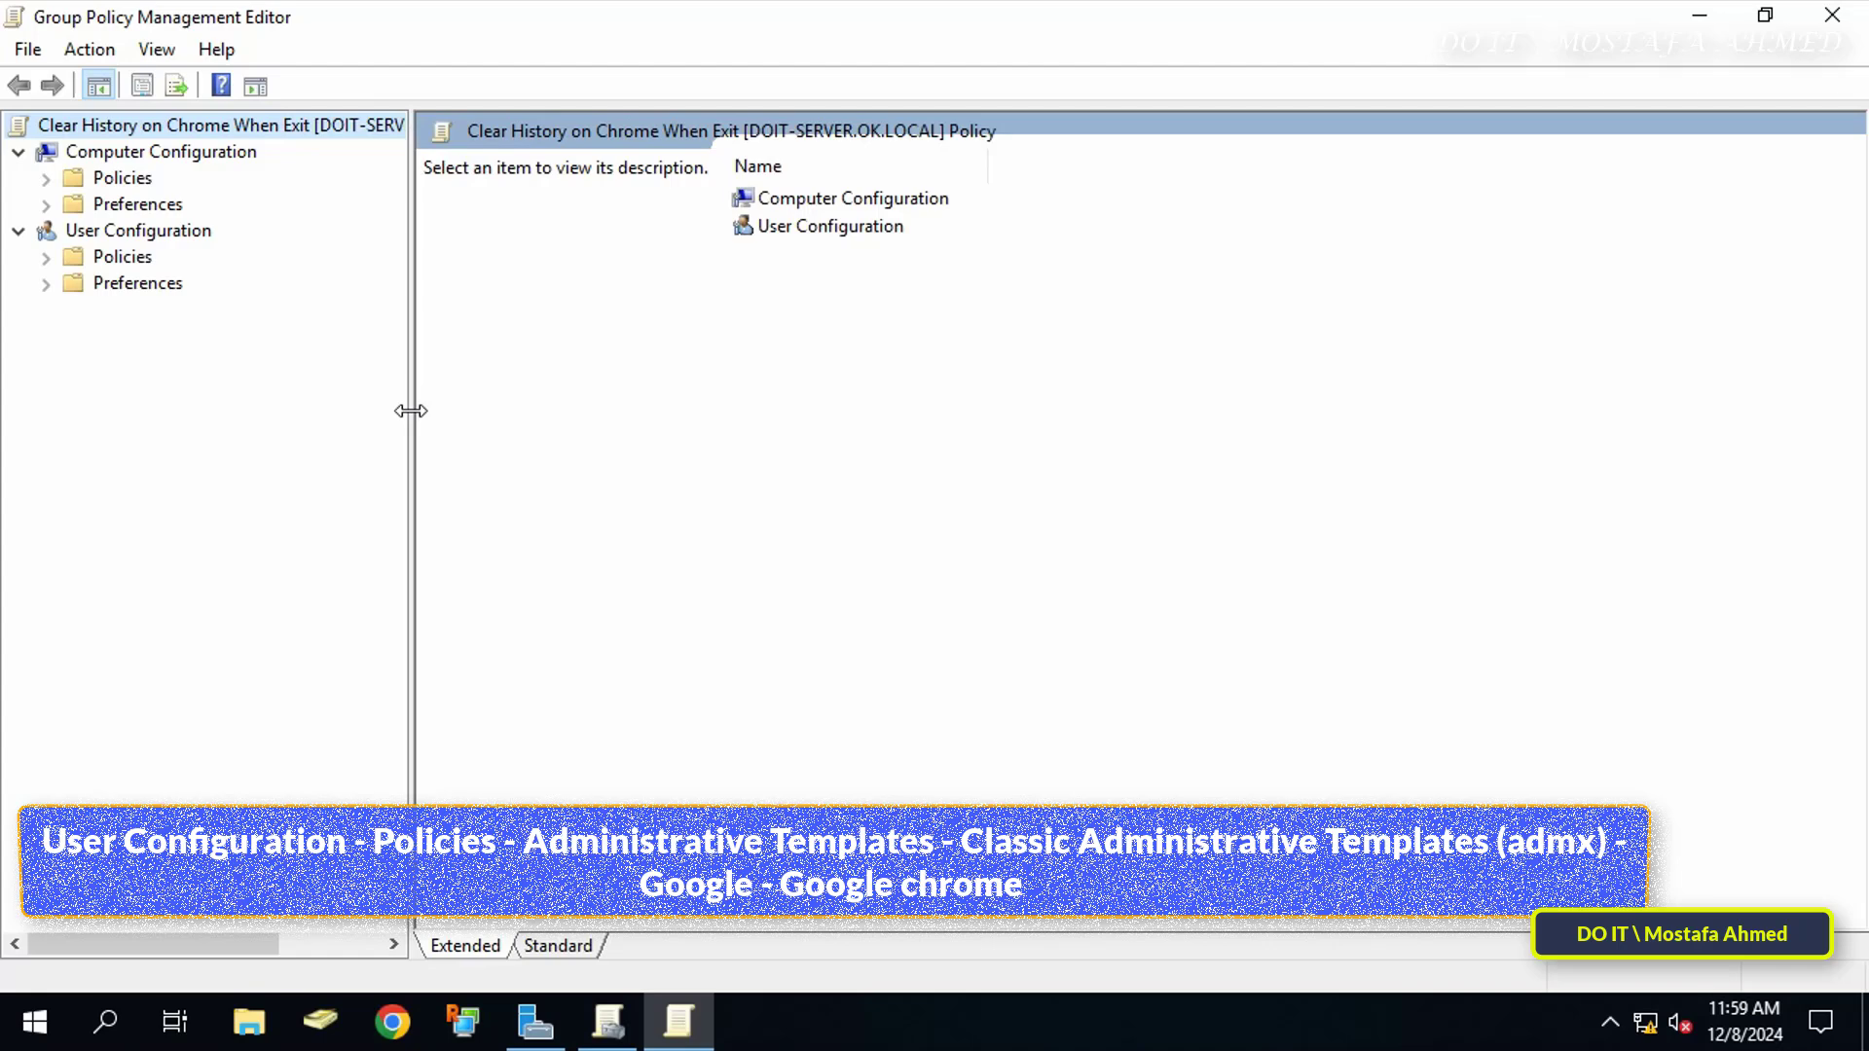
- Expand User Configuration > Policies > Administrative Templates > Classic Administrative Templates (ADM) > Google
{"action": "left_click", "coordinate": [54, 236]}
{"action": "left_click", "coordinate": [49, 258]}
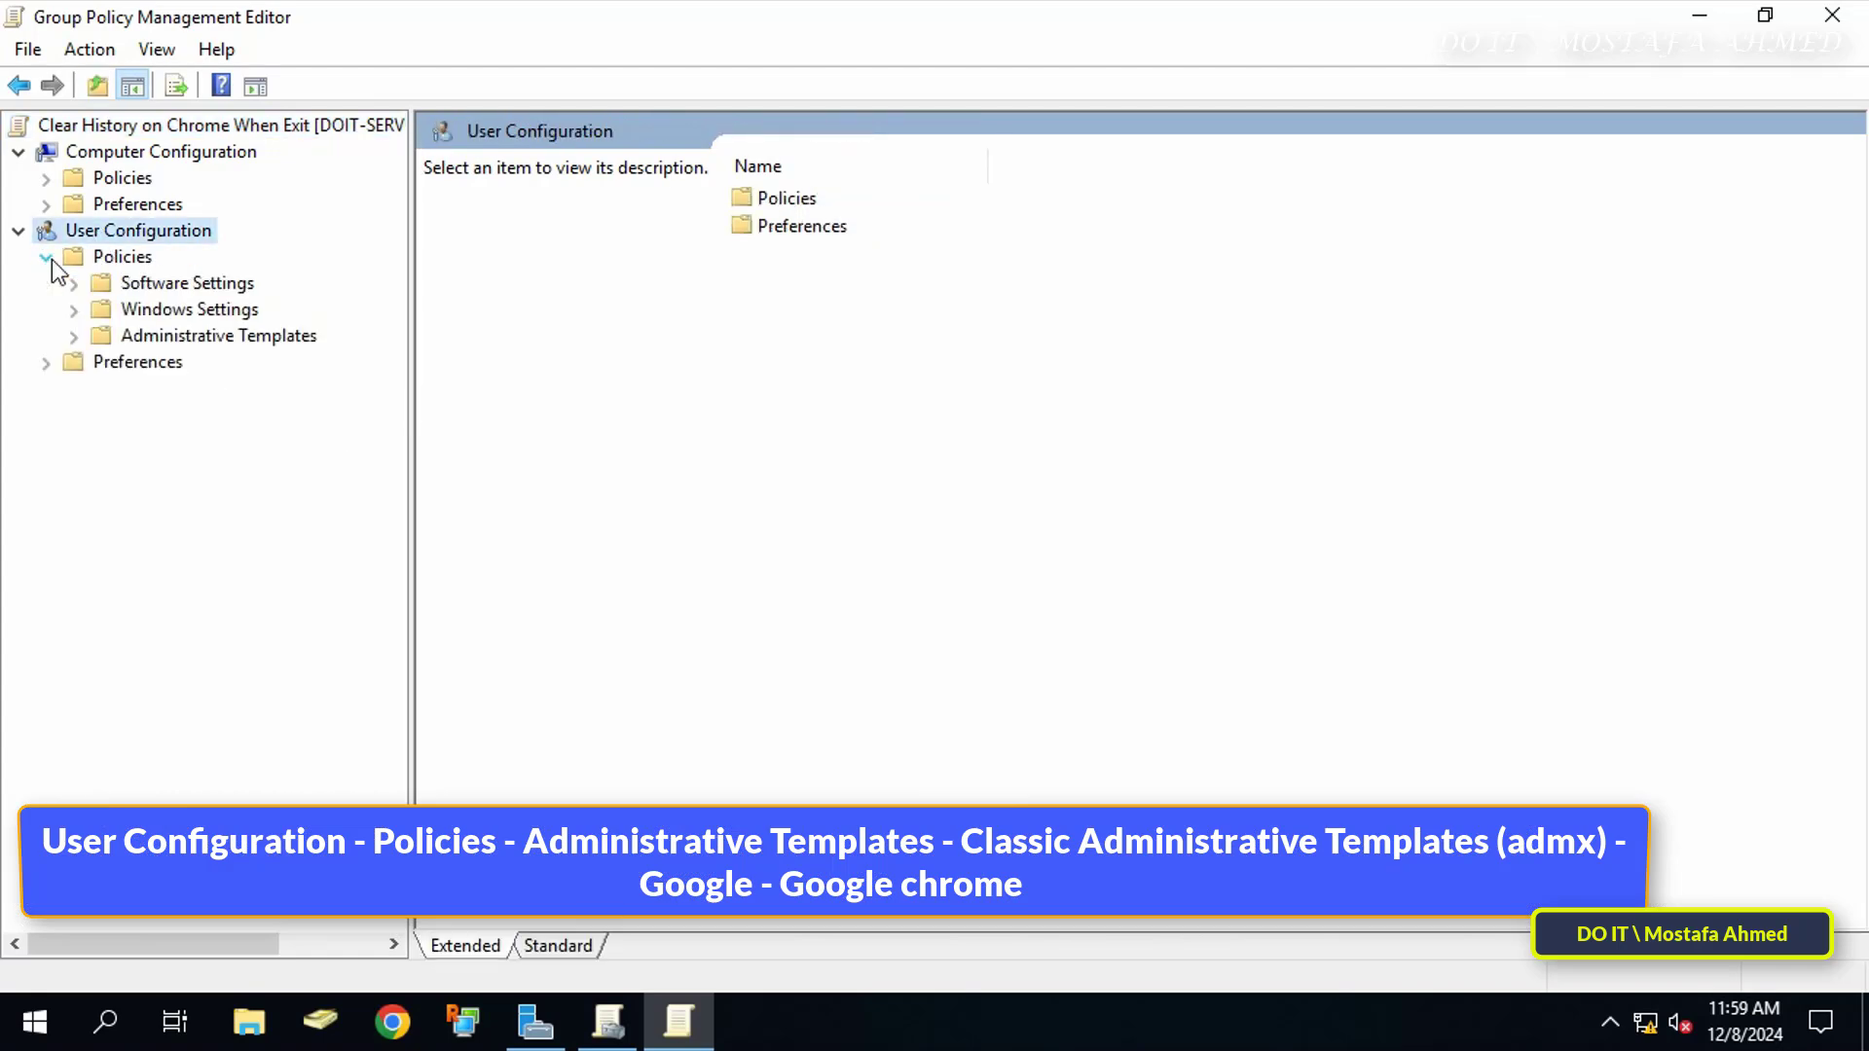
{"action": "left_click", "coordinate": [156, 341]}
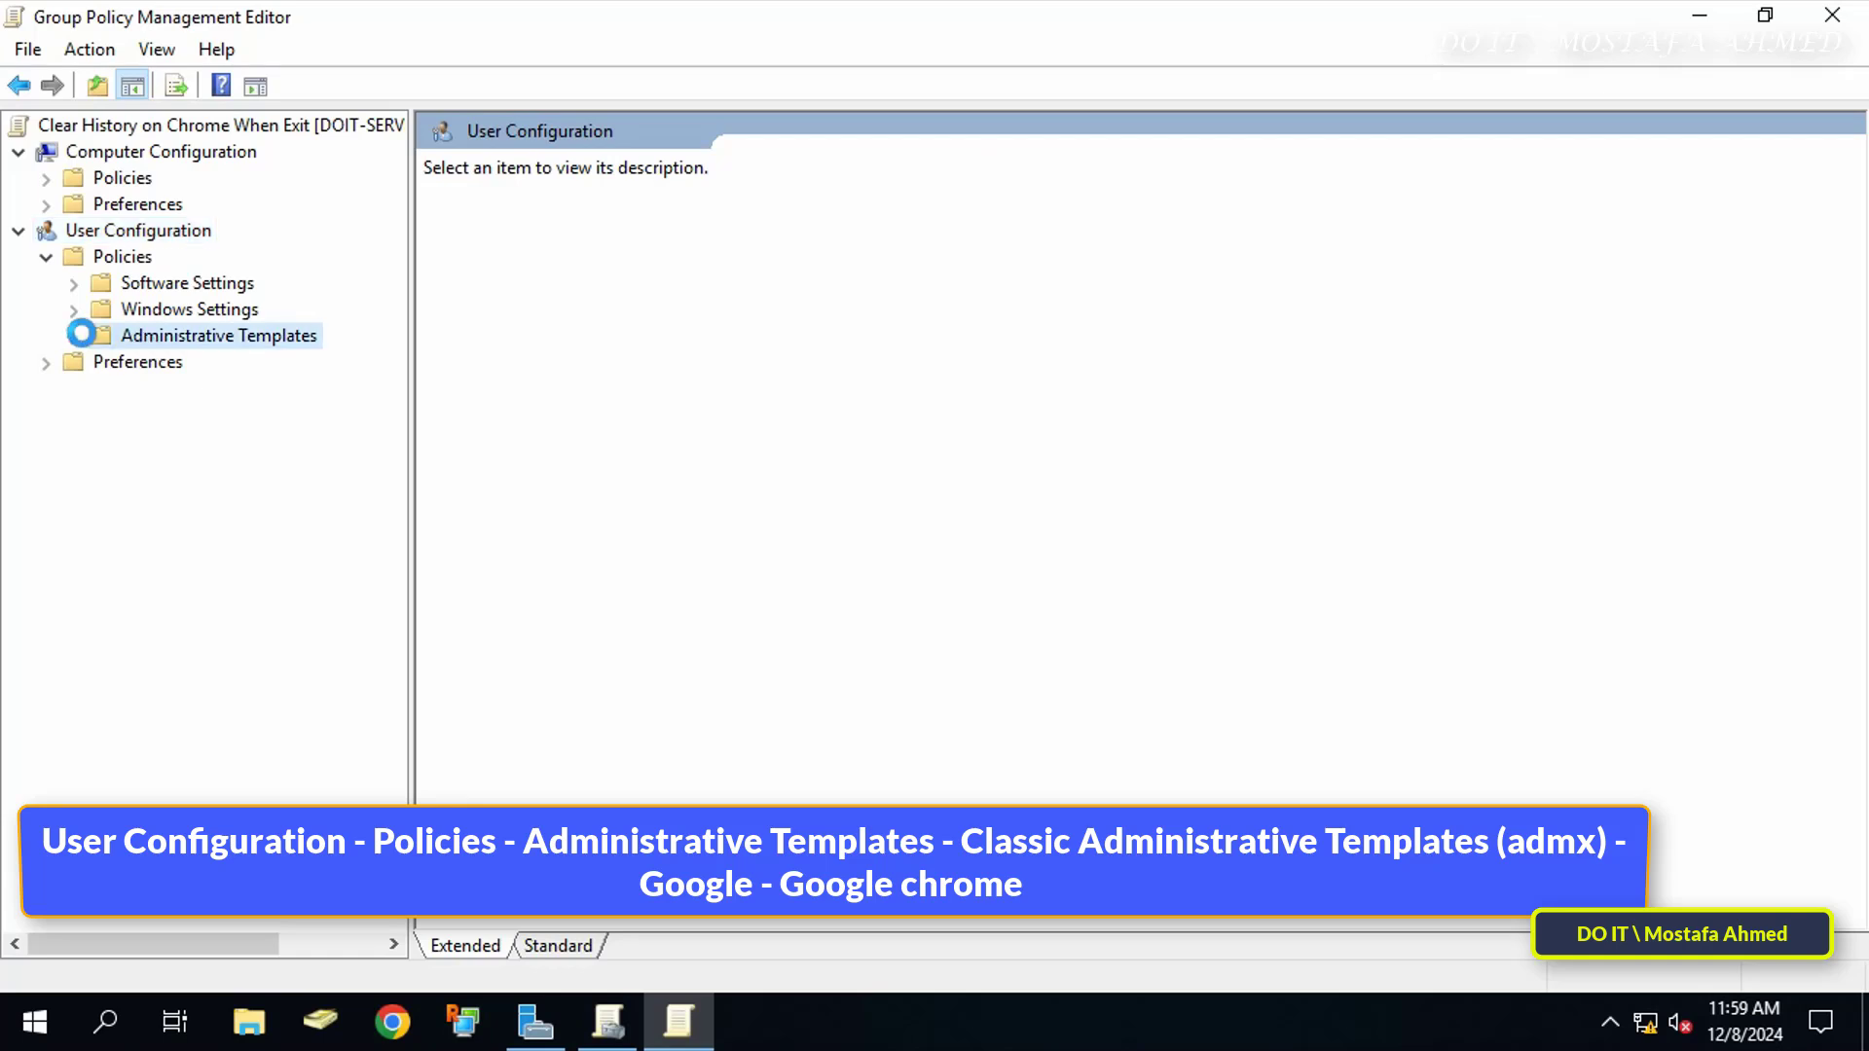
{"action": "left_click", "coordinate": [74, 335]}
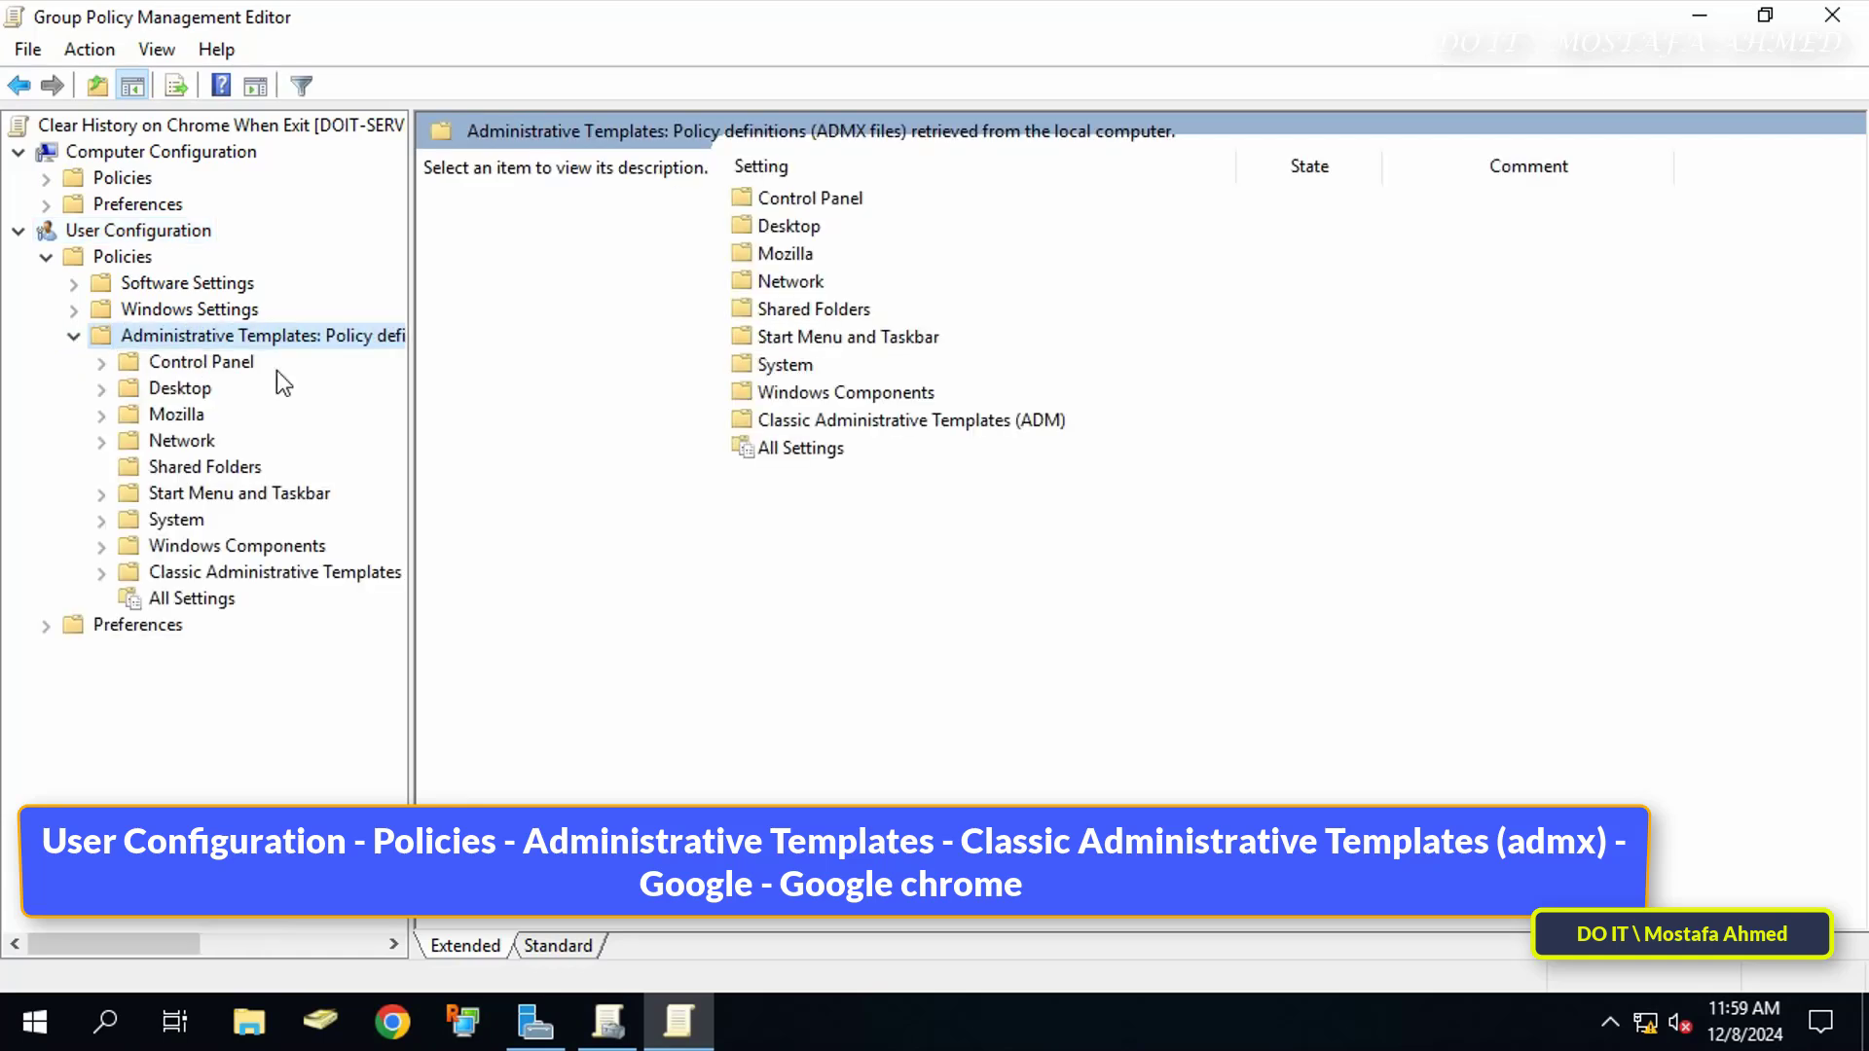
{"action": "left_click_drag", "start_coordinate": [407, 408], "coordinate": [533, 413]}
{"action": "left_click", "coordinate": [389, 574]}
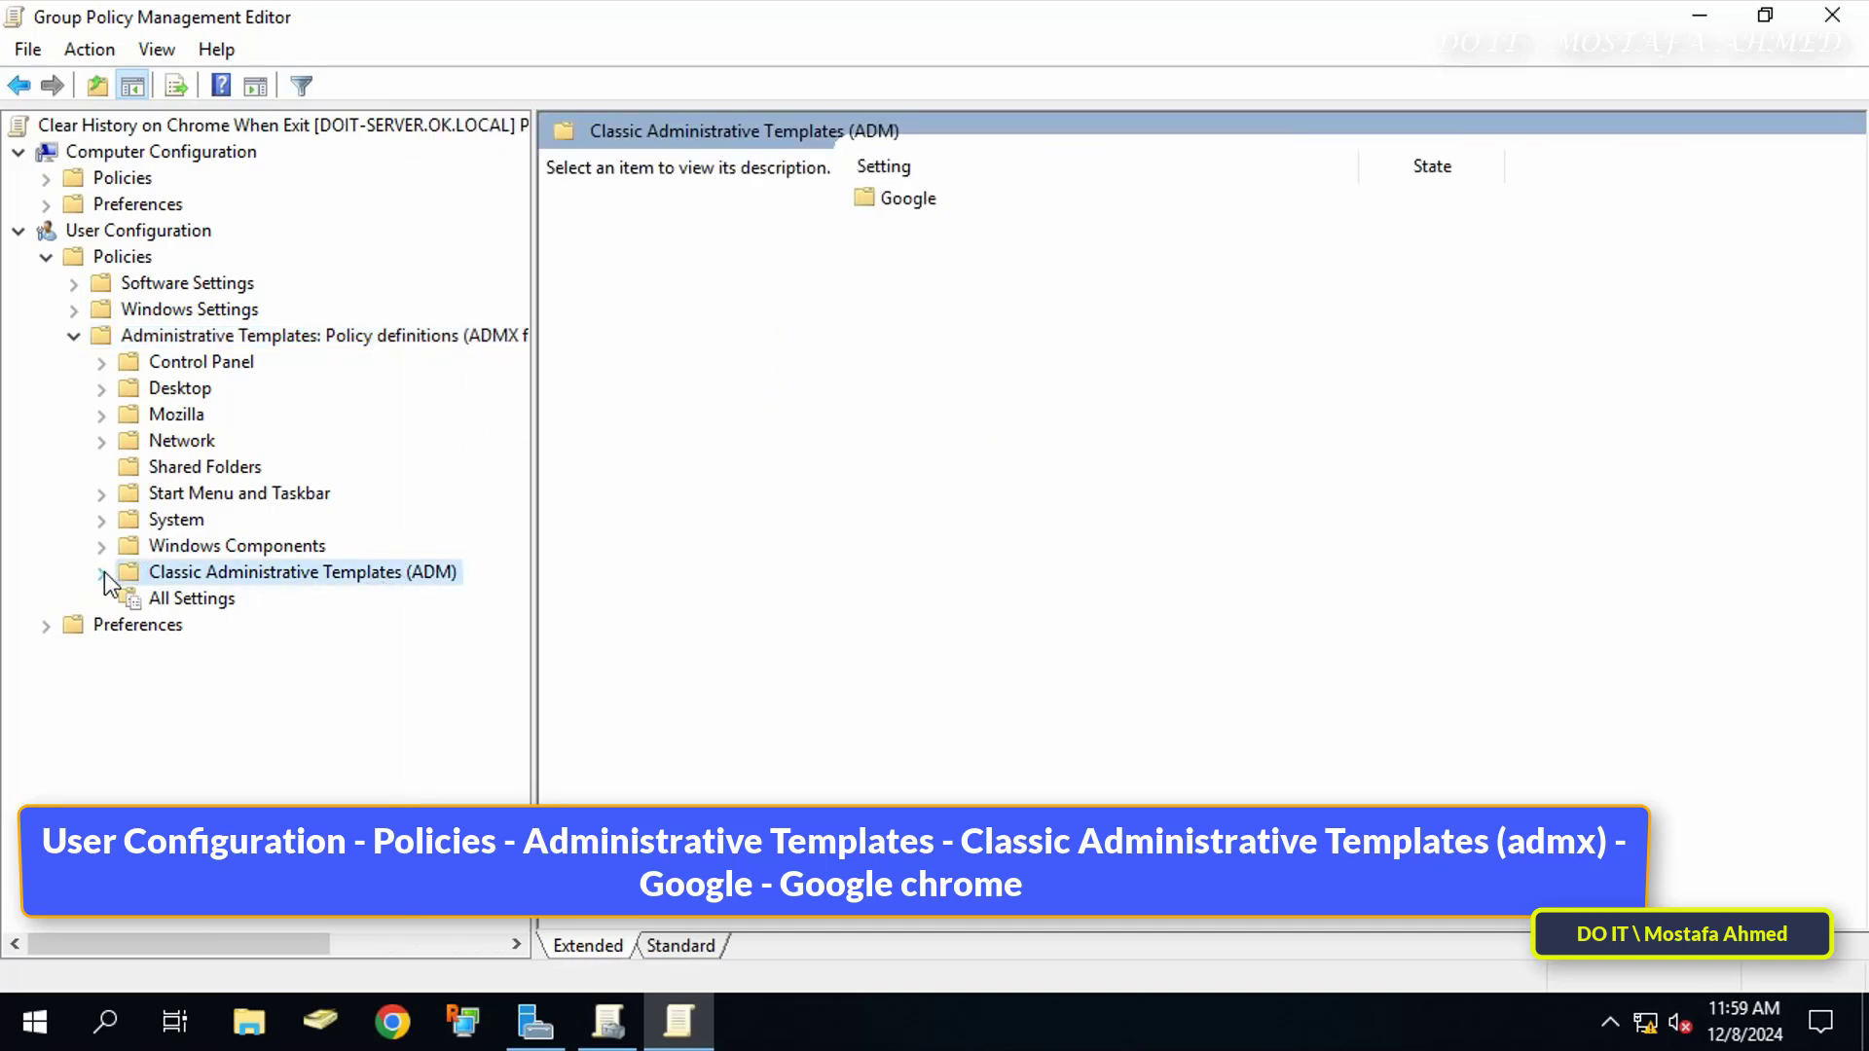
{"action": "left_click", "coordinate": [104, 573]}
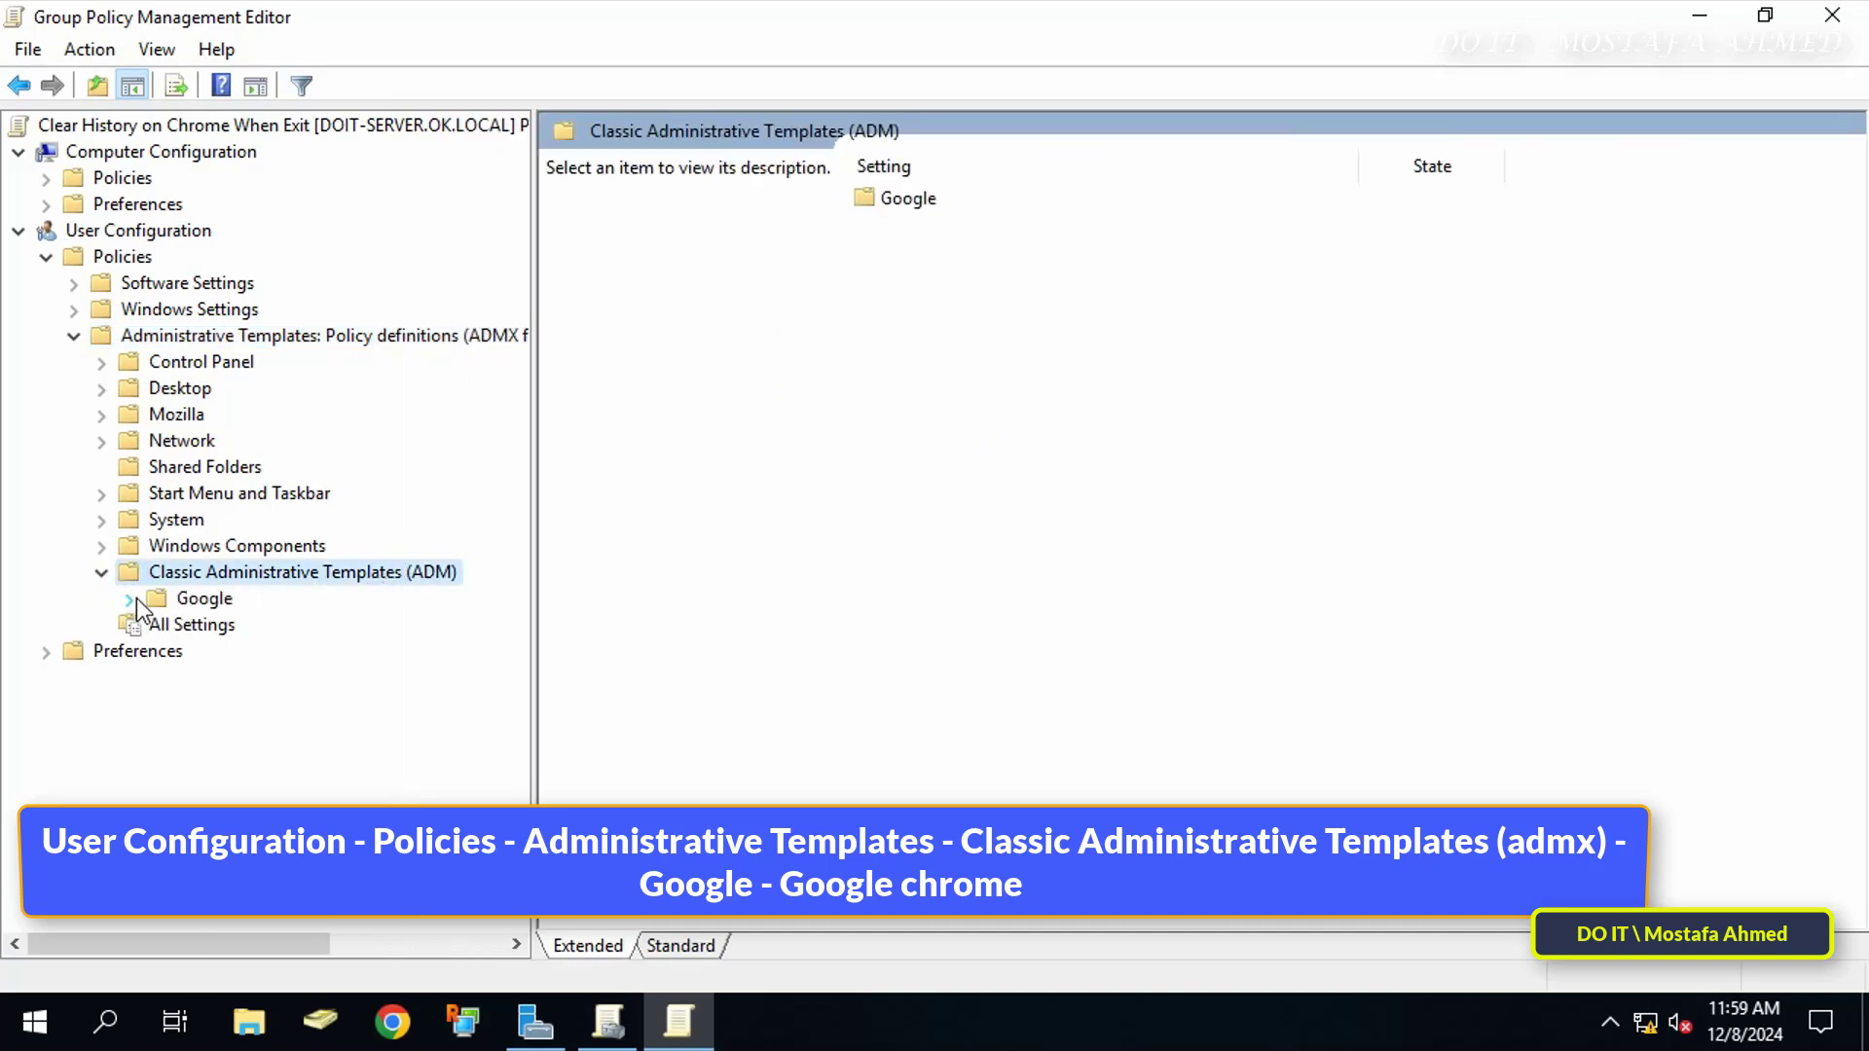
{"action": "left_click", "coordinate": [129, 599]}
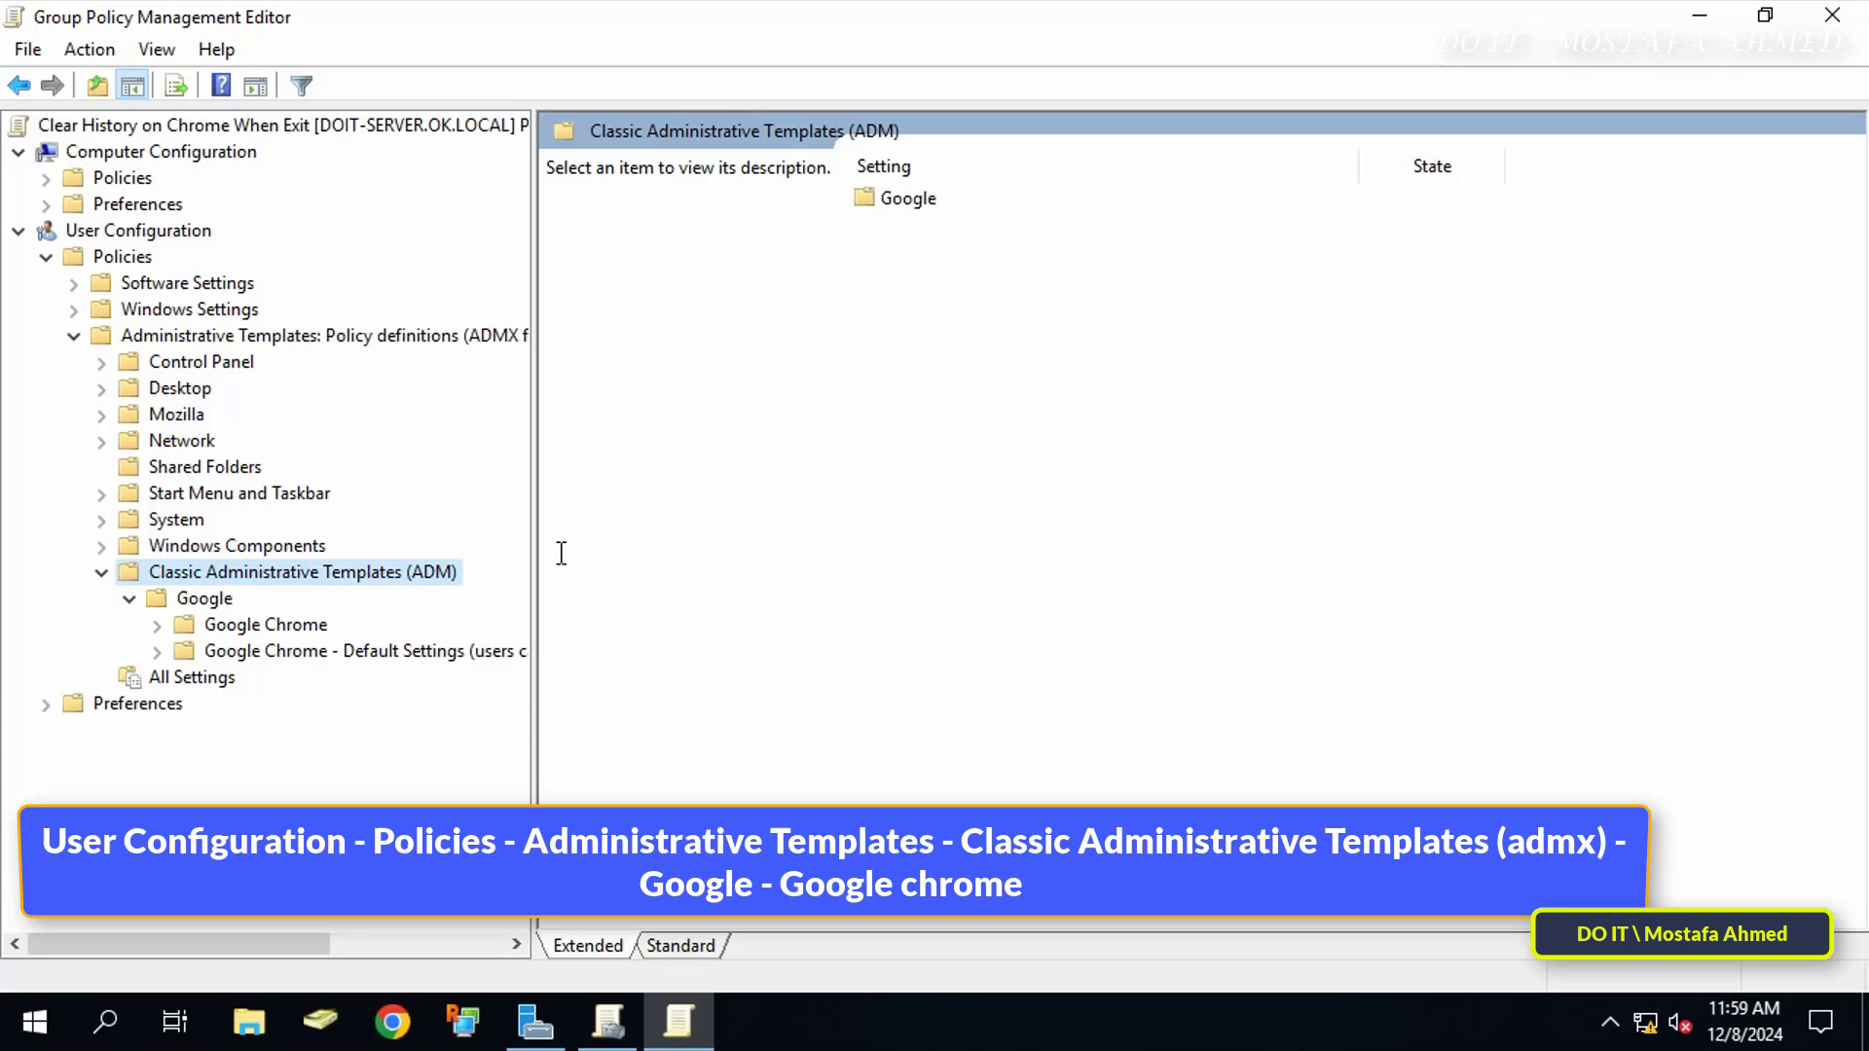
{"action": "left_click_drag", "start_coordinate": [532, 539], "coordinate": [671, 534]}
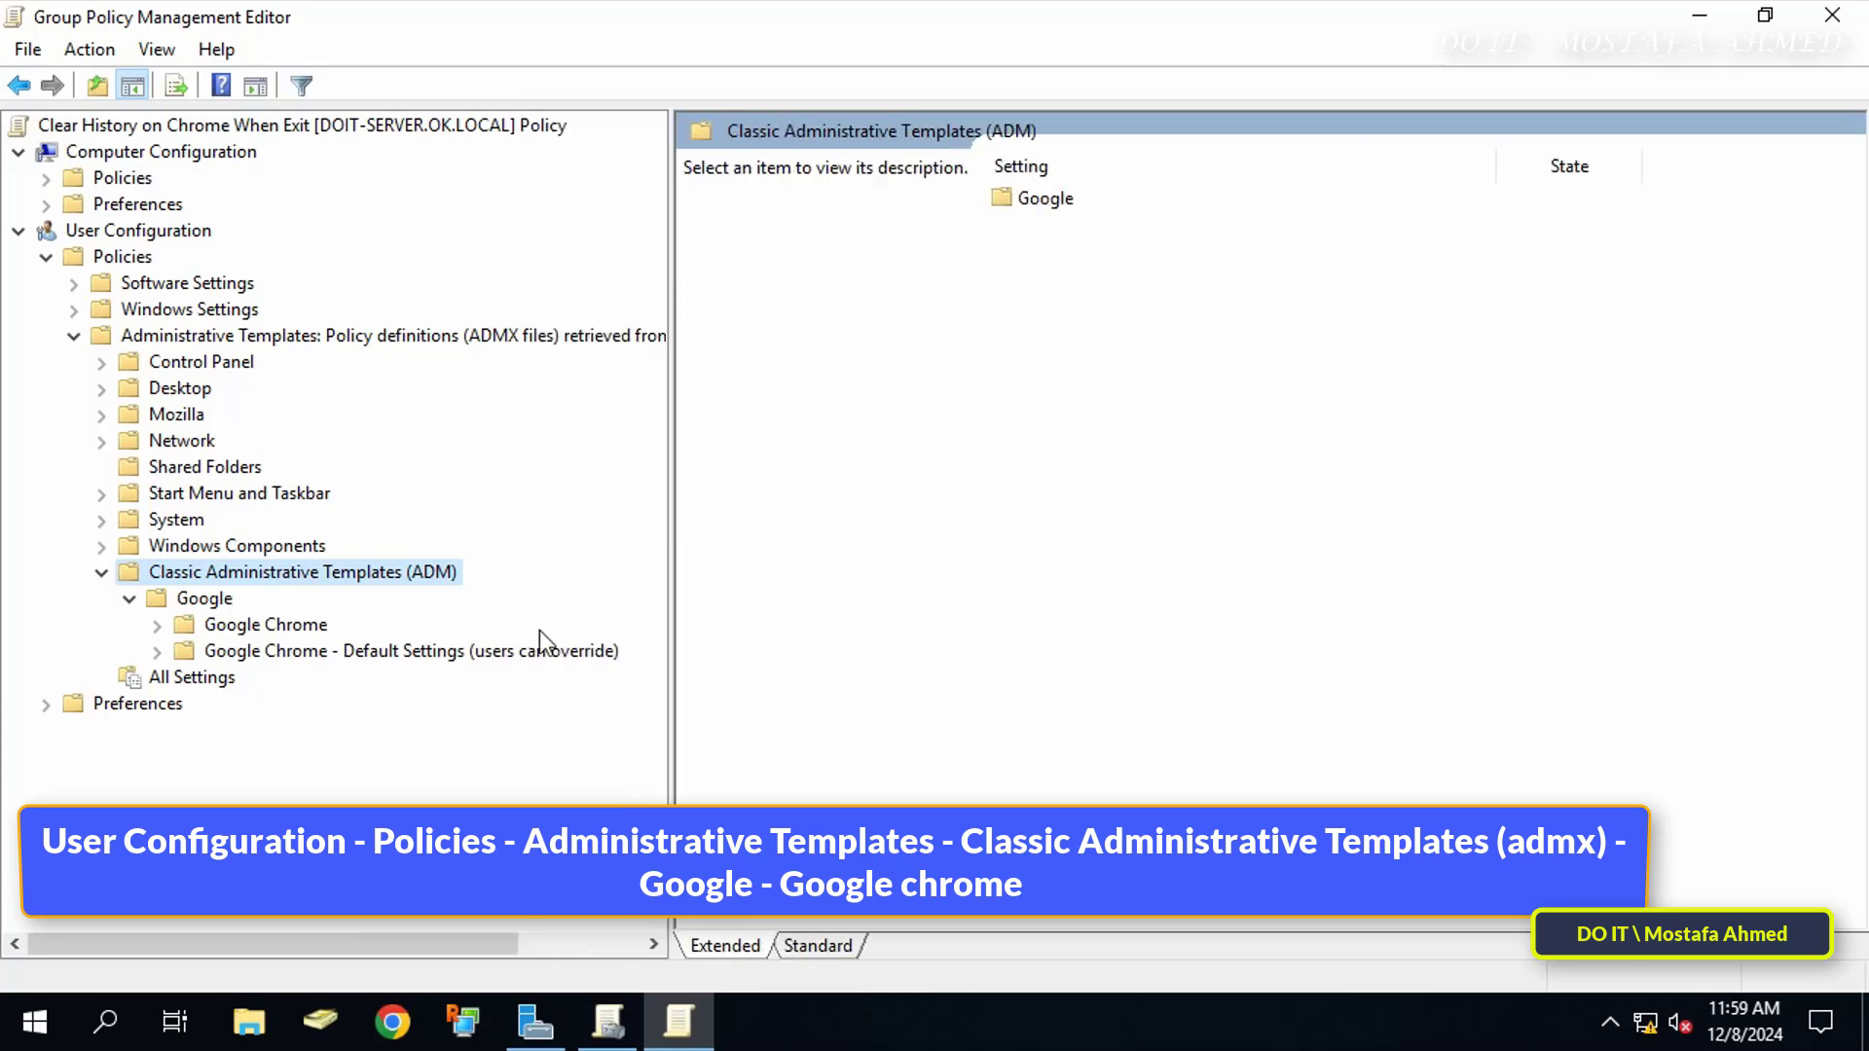
- List the Google Chrome settings sorted by name and select Clear Browsing Data on Exit
{"action": "left_click", "coordinate": [198, 636]}
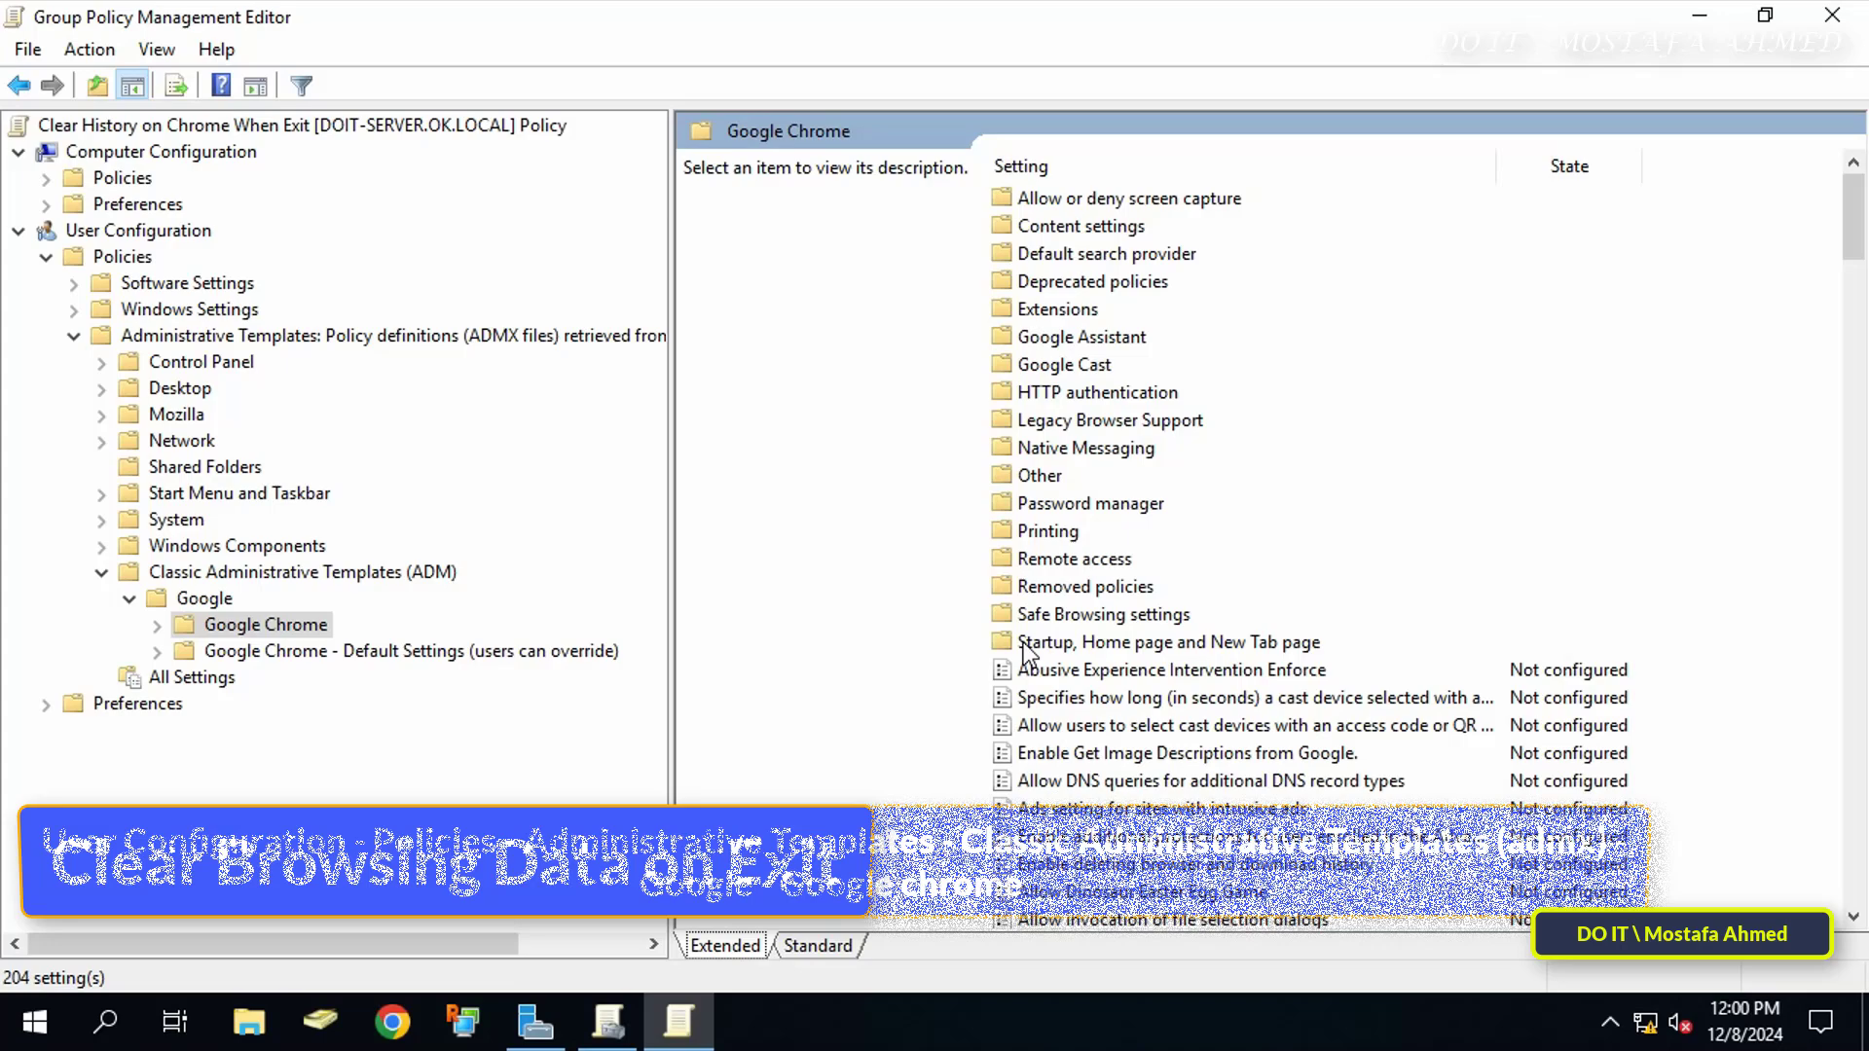
{"action": "left_click", "coordinate": [1177, 670]}
{"action": "scroll", "coordinate": [1191, 672], "scroll_direction": "down", "scroll_amount": 7}
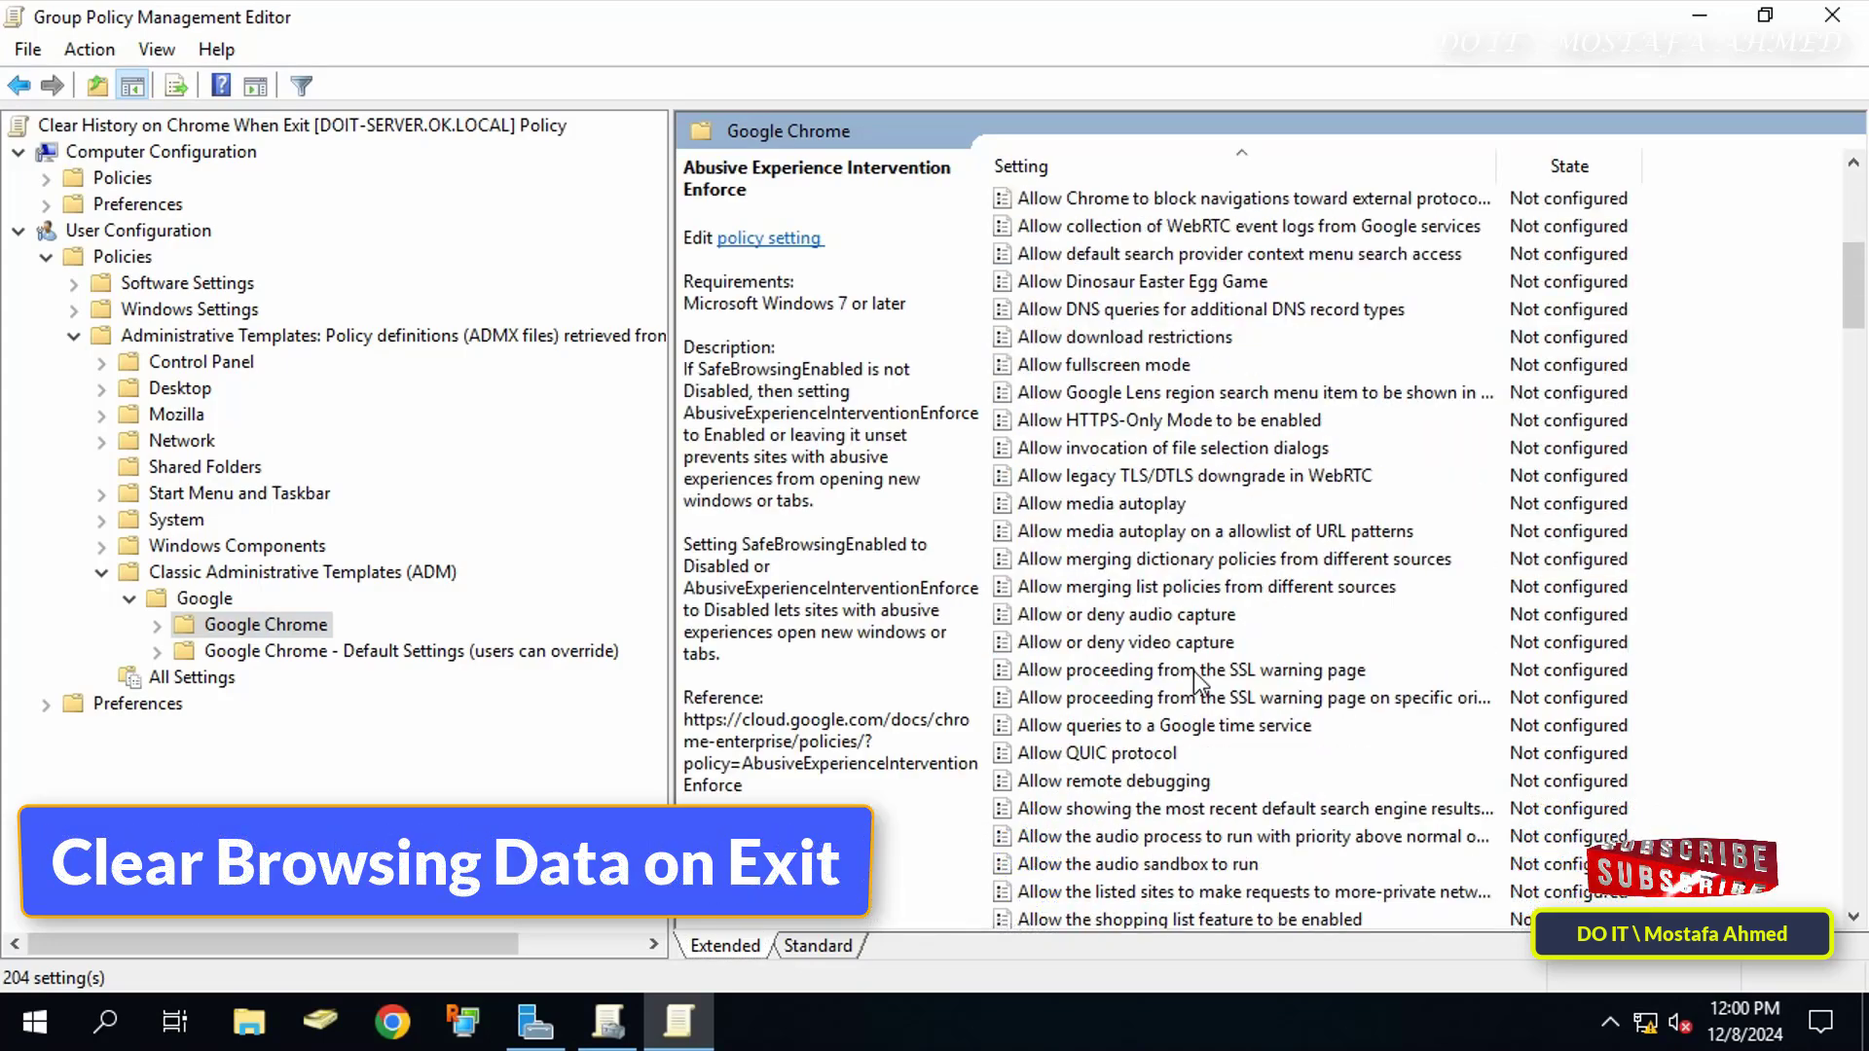
{"action": "scroll", "coordinate": [1194, 670], "scroll_direction": "down", "scroll_amount": 8}
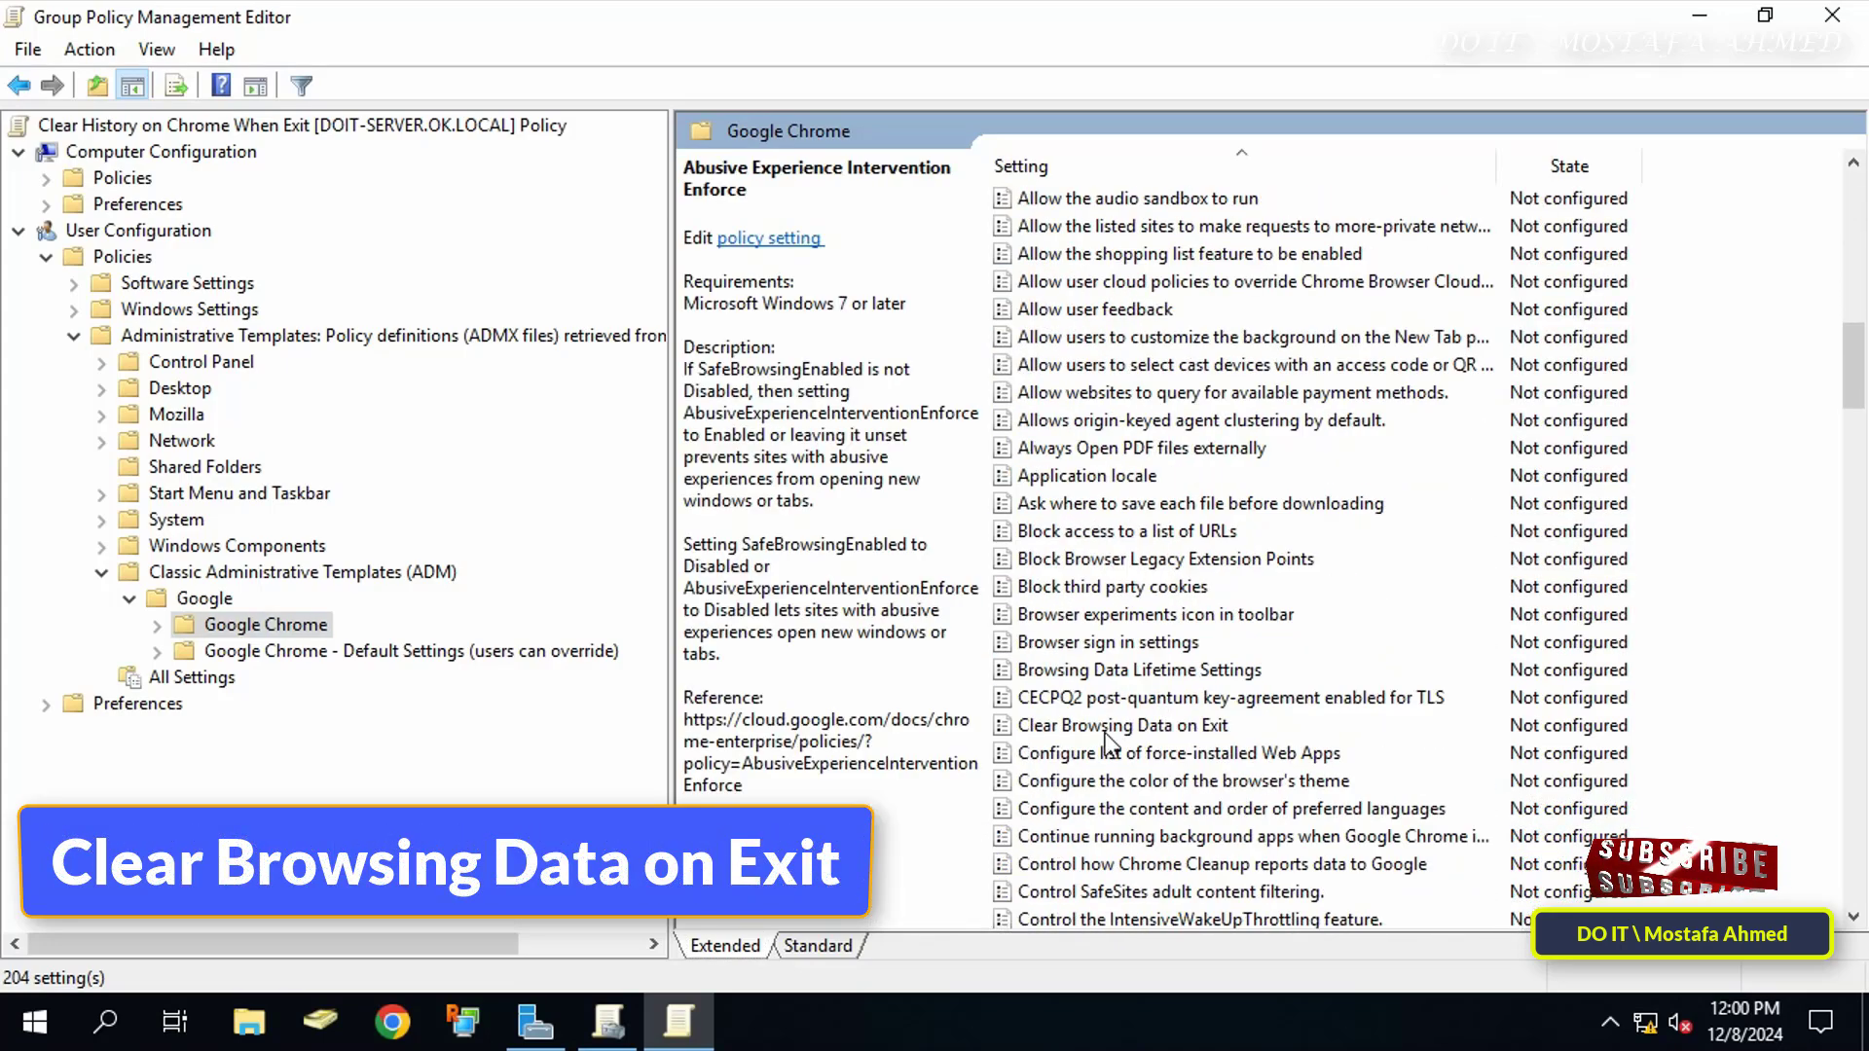
{"action": "scroll", "coordinate": [1109, 745], "scroll_direction": "down", "scroll_amount": 1}
{"action": "left_click", "coordinate": [1116, 641]}
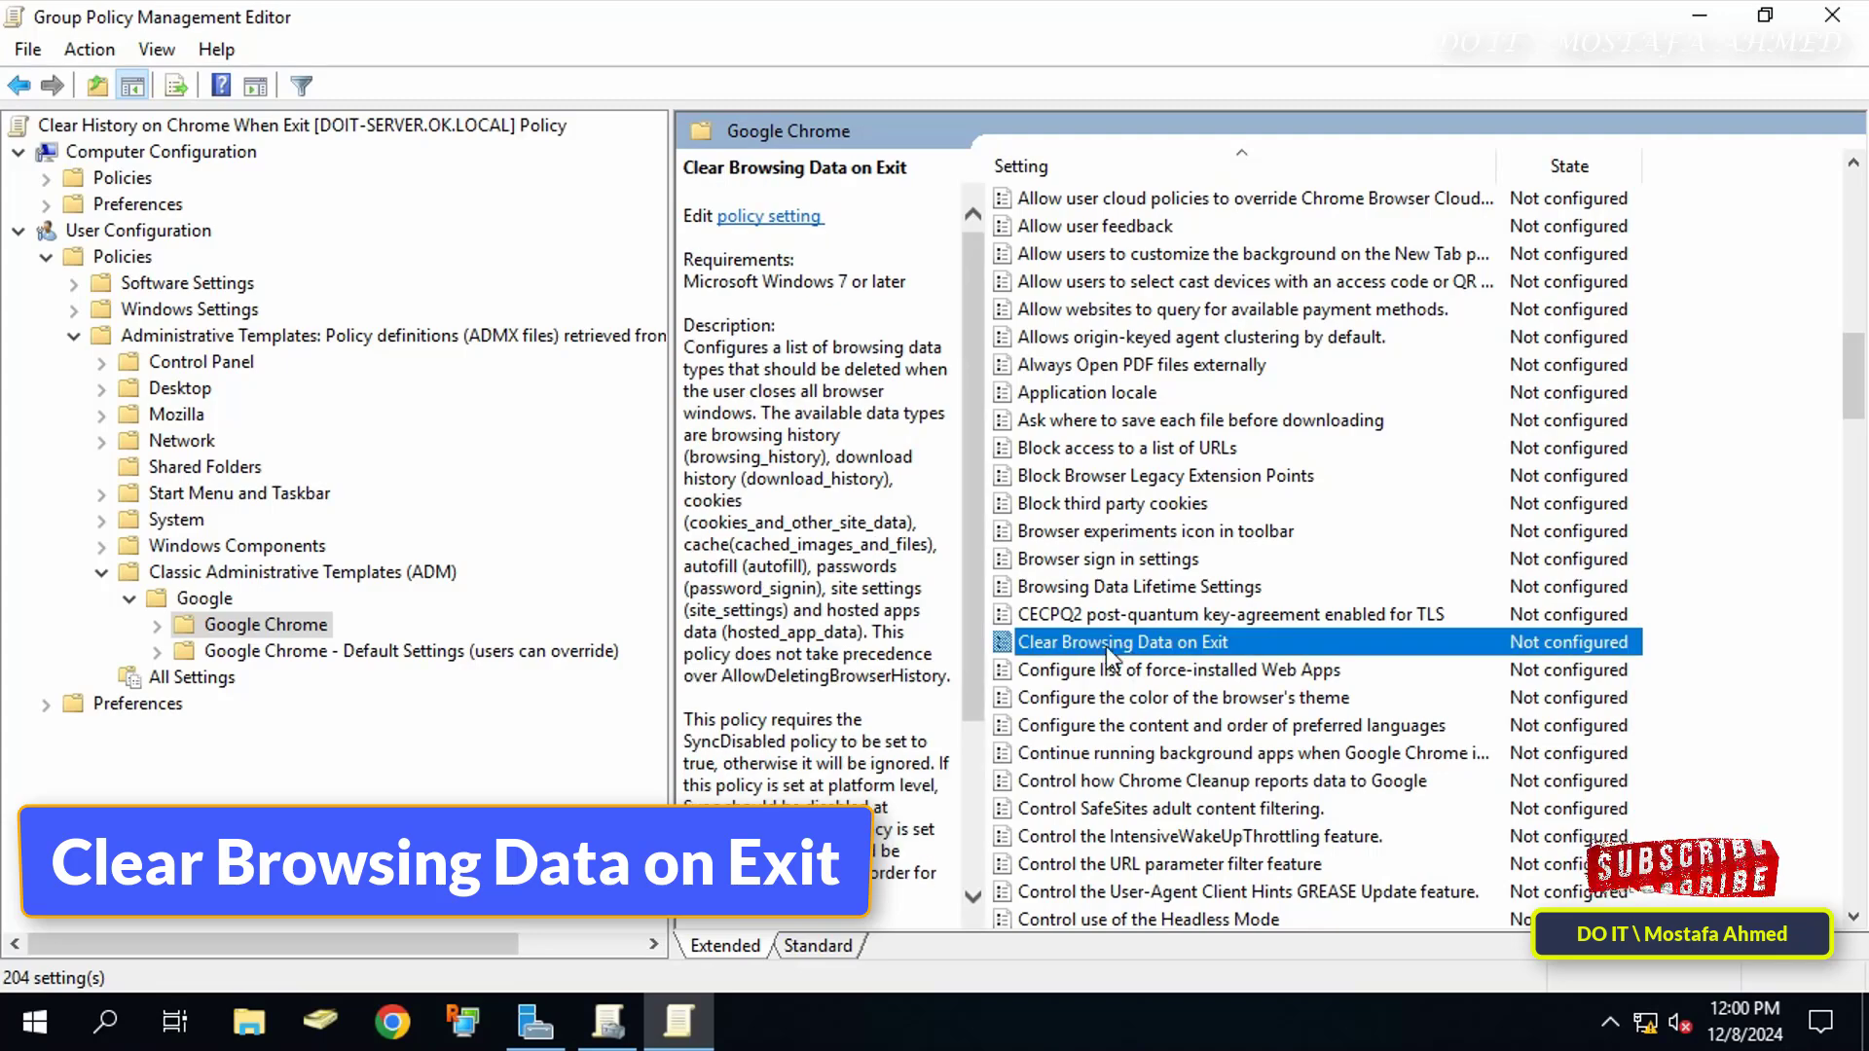
- Open the Clear Browsing Data on Exit settings and set the policy to Enabled
{"action": "double_click", "coordinate": [1164, 646]}
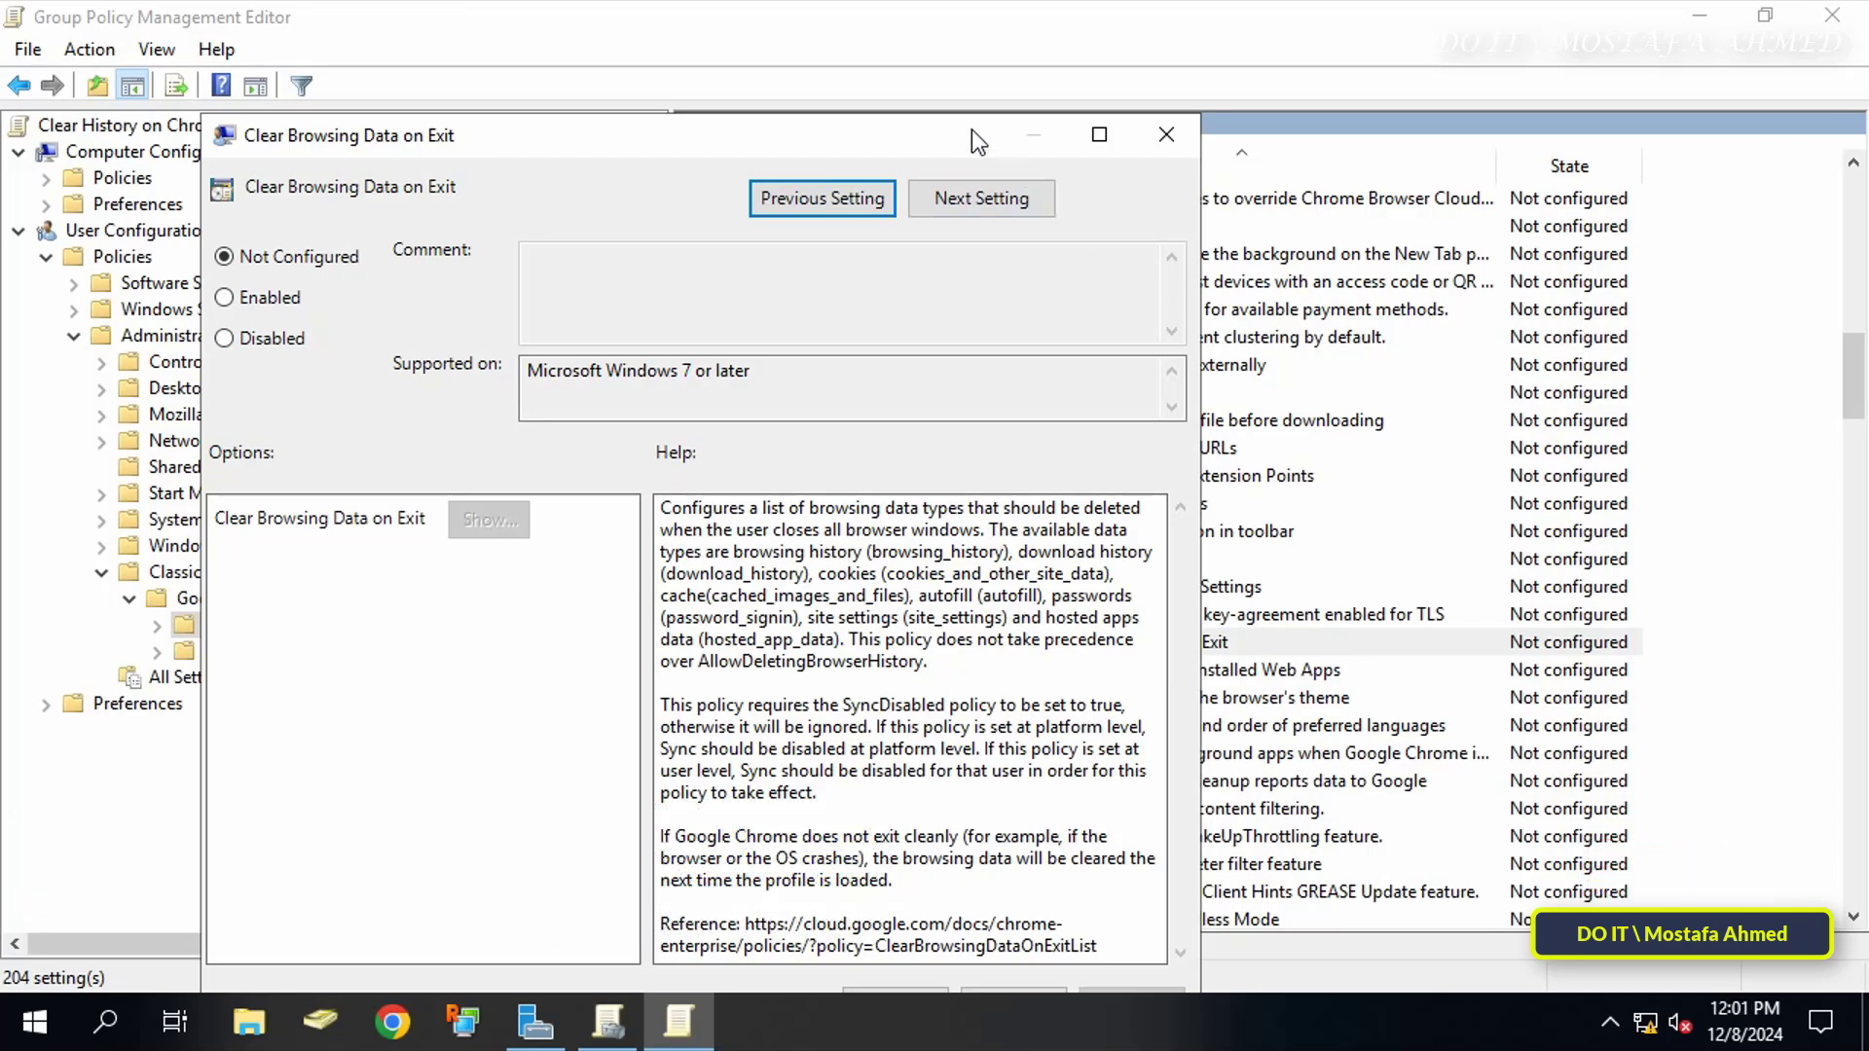
{"action": "left_click_drag", "start_coordinate": [971, 130], "coordinate": [1172, 47]}
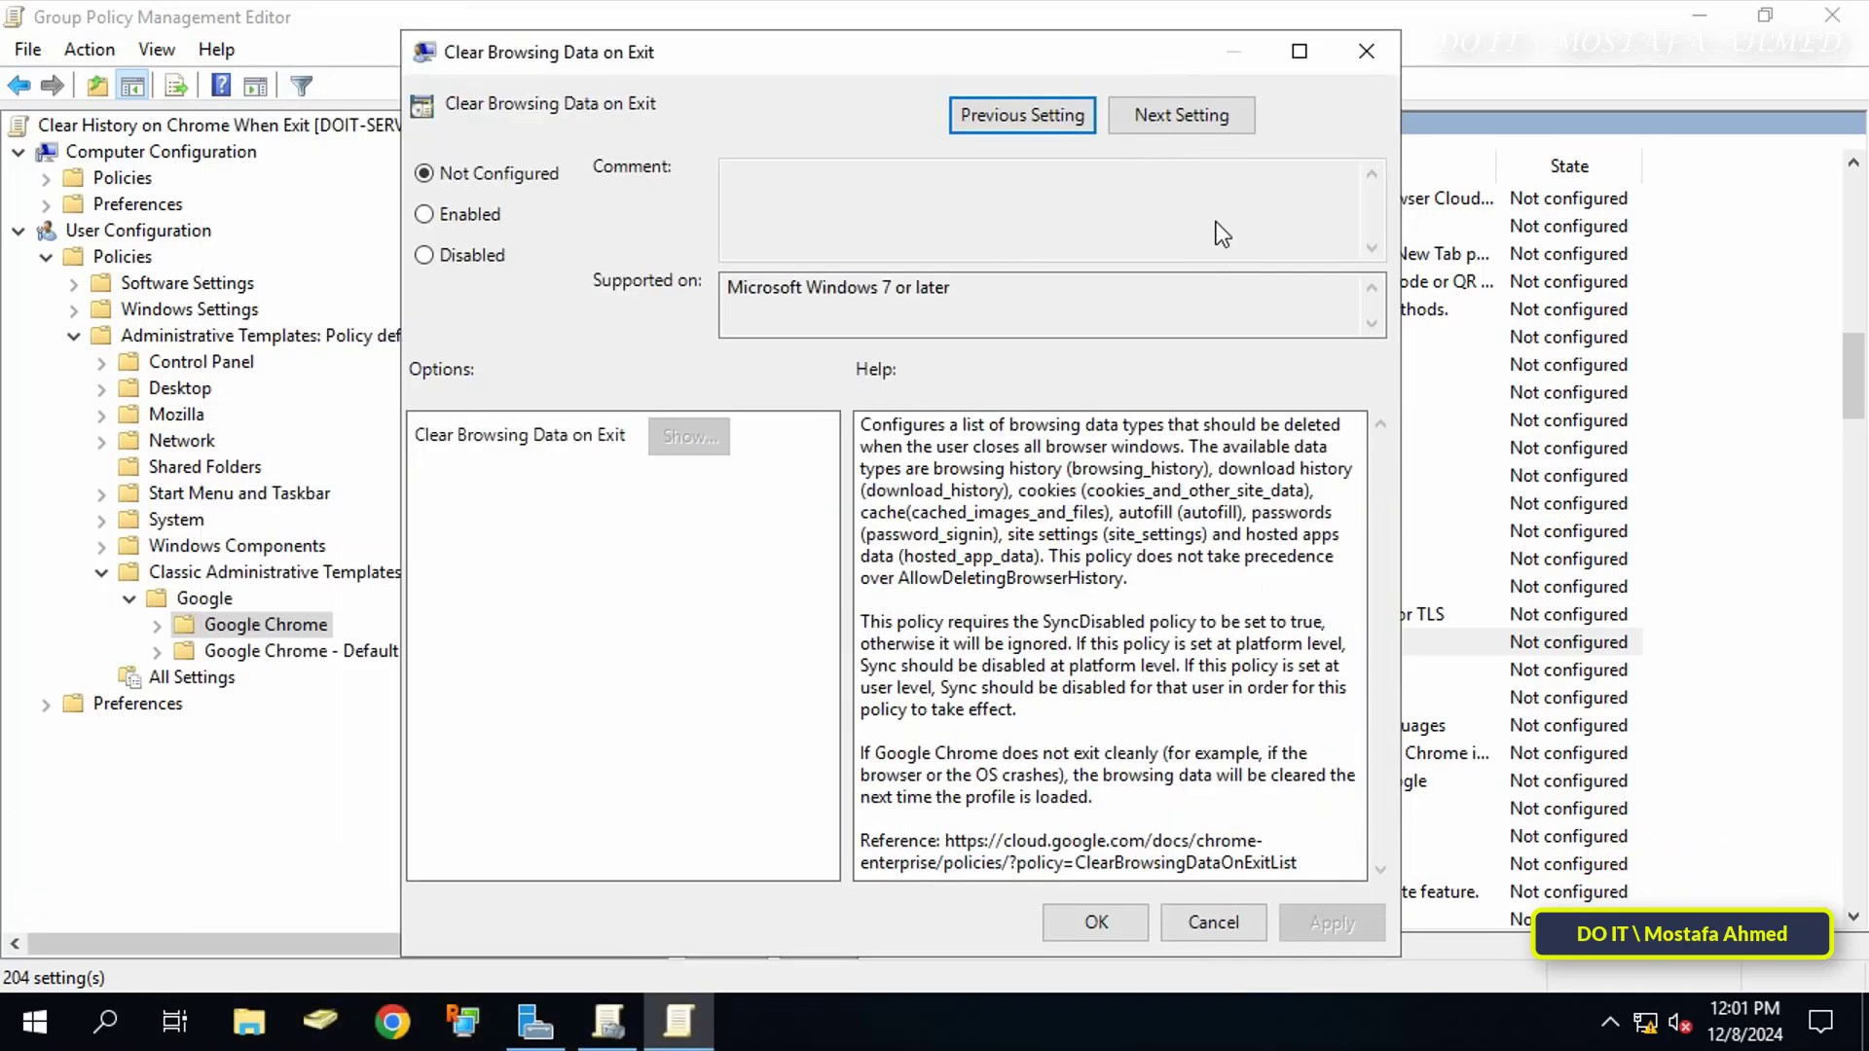
{"action": "left_click", "coordinate": [495, 218]}
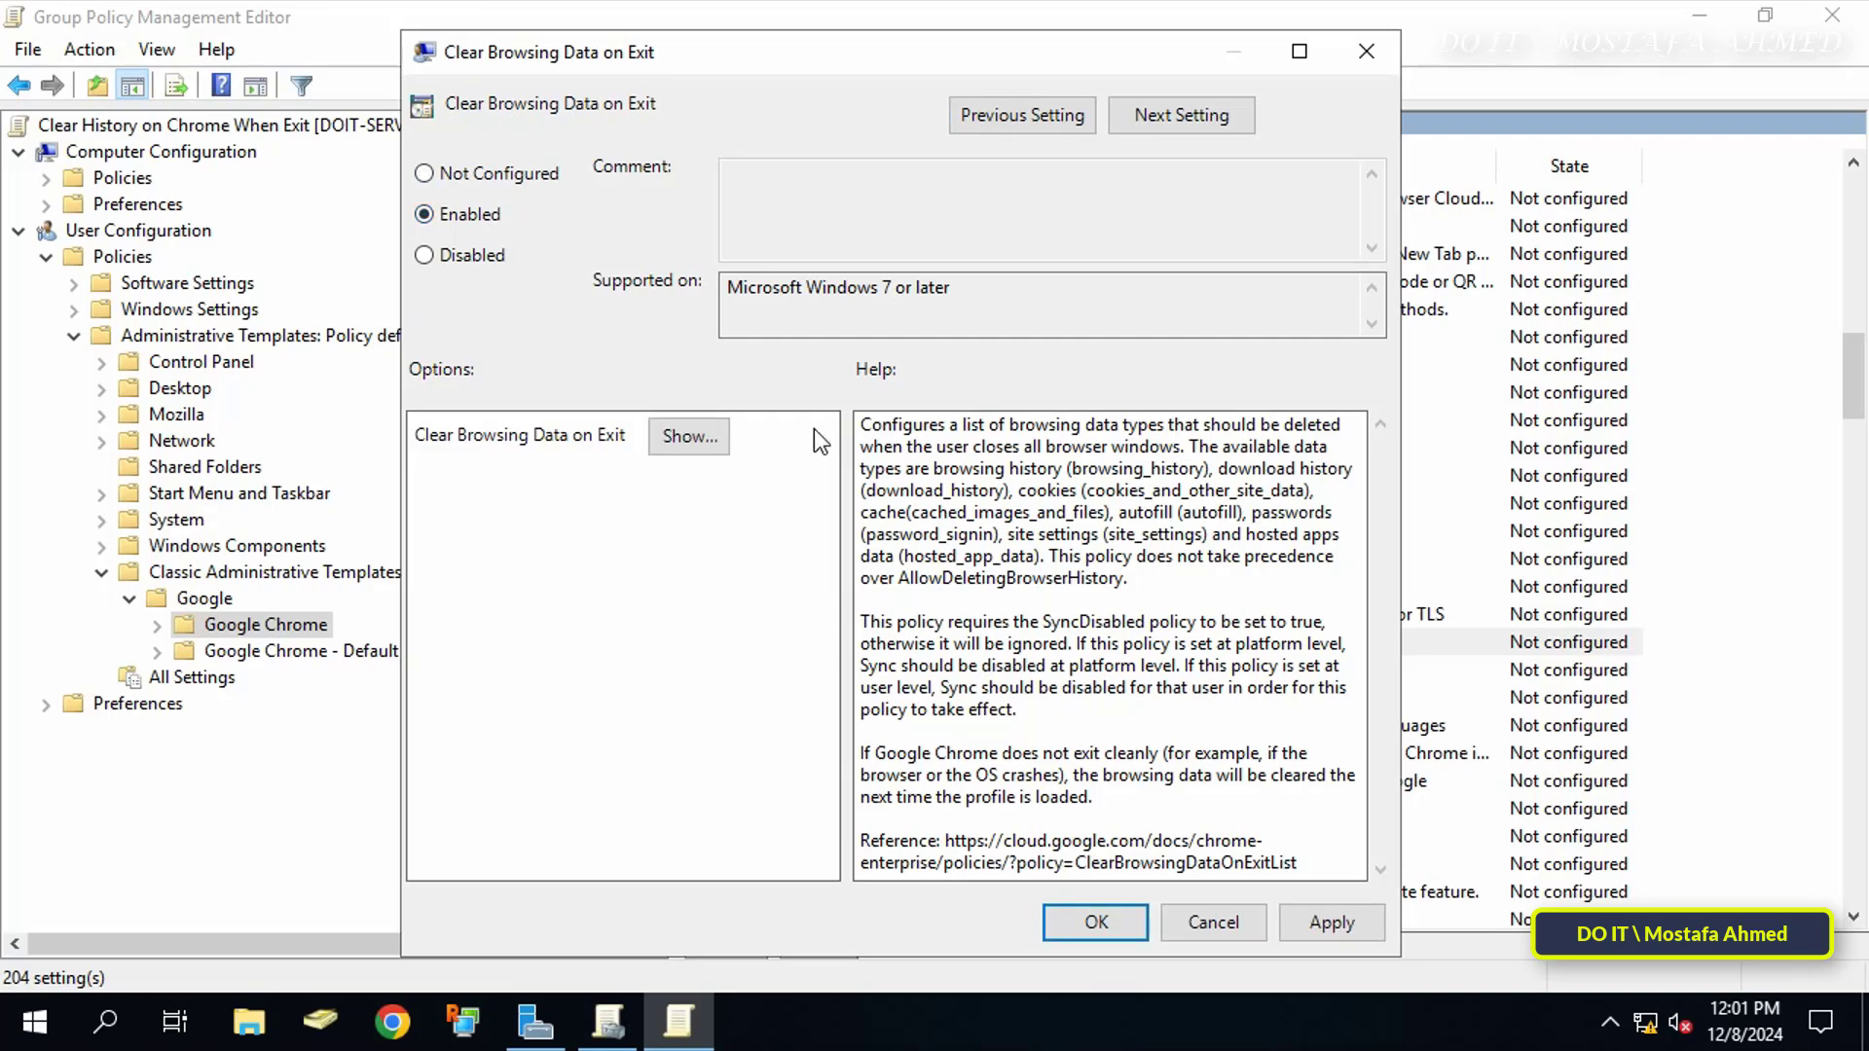
- Highlight the browsing_history data type name in the policy's Help text
{"action": "left_click_drag", "start_coordinate": [860, 433], "coordinate": [1347, 585]}
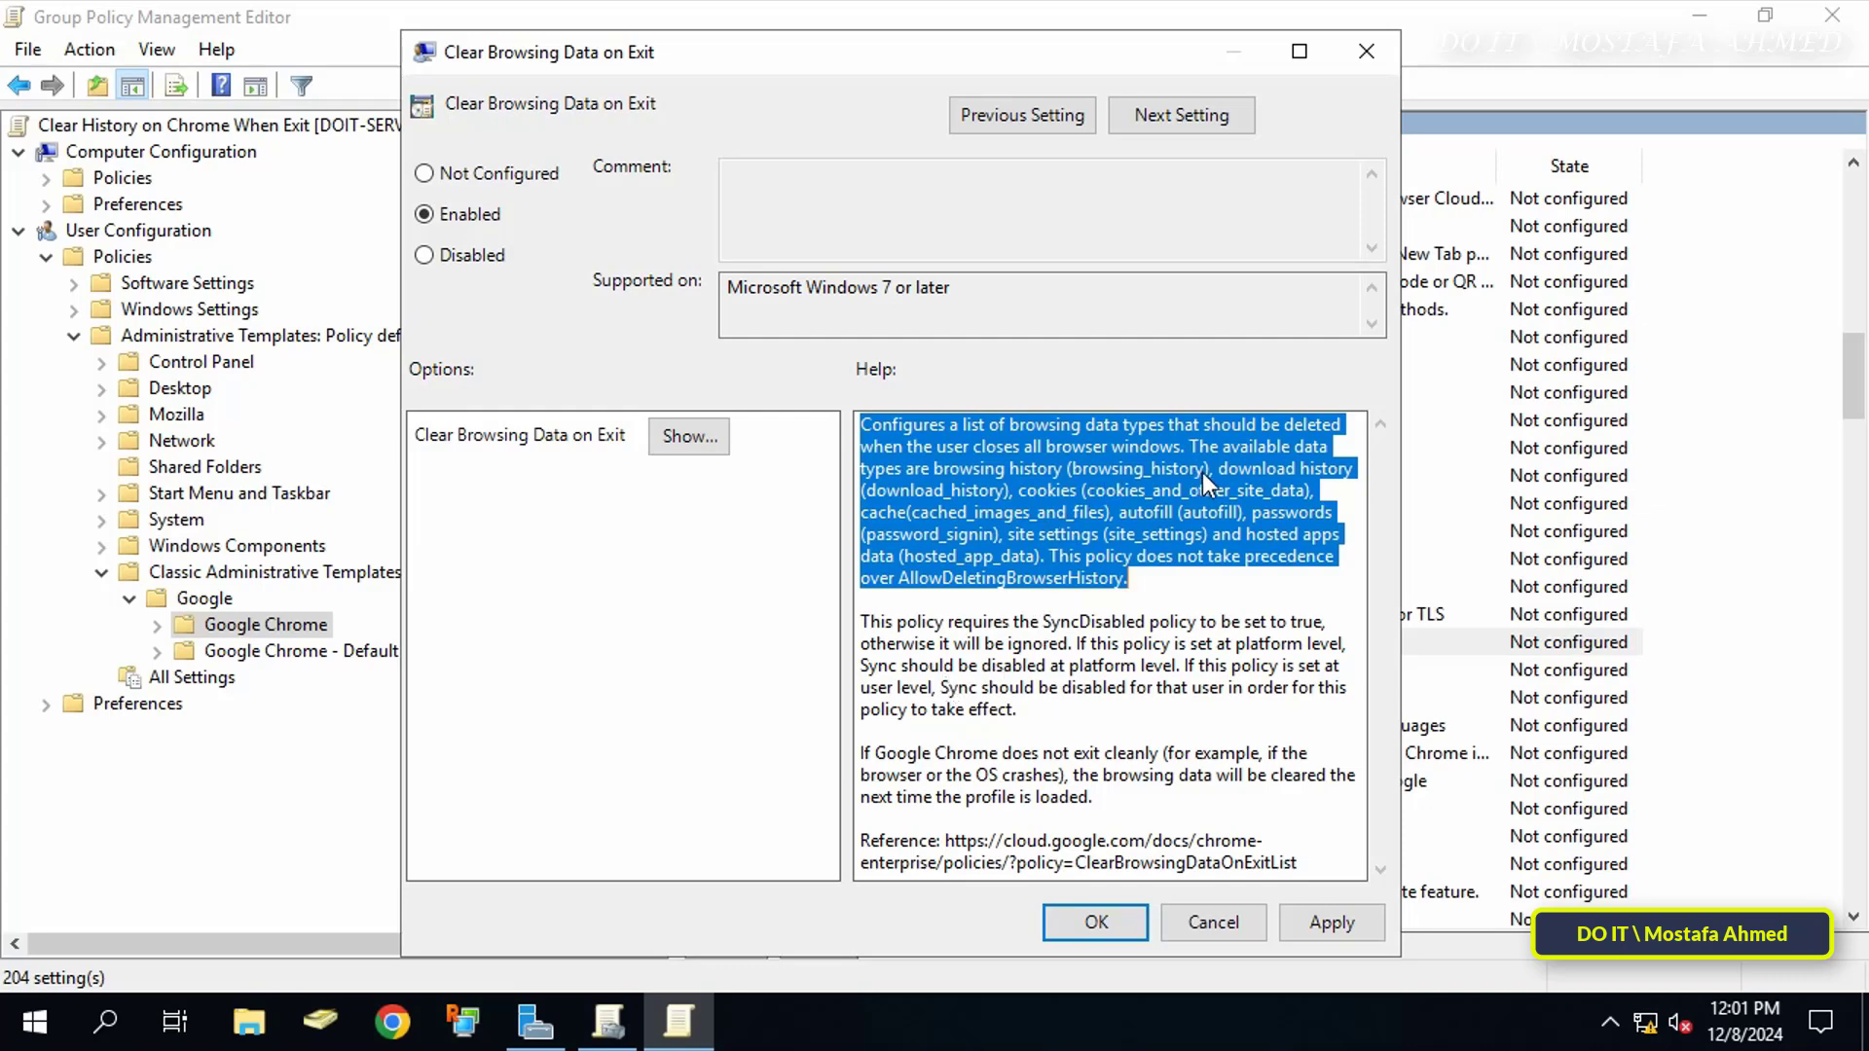
{"action": "left_click", "coordinate": [989, 491]}
{"action": "left_click", "coordinate": [1070, 471]}
{"action": "left_click_drag", "start_coordinate": [1090, 471], "coordinate": [1205, 475]}
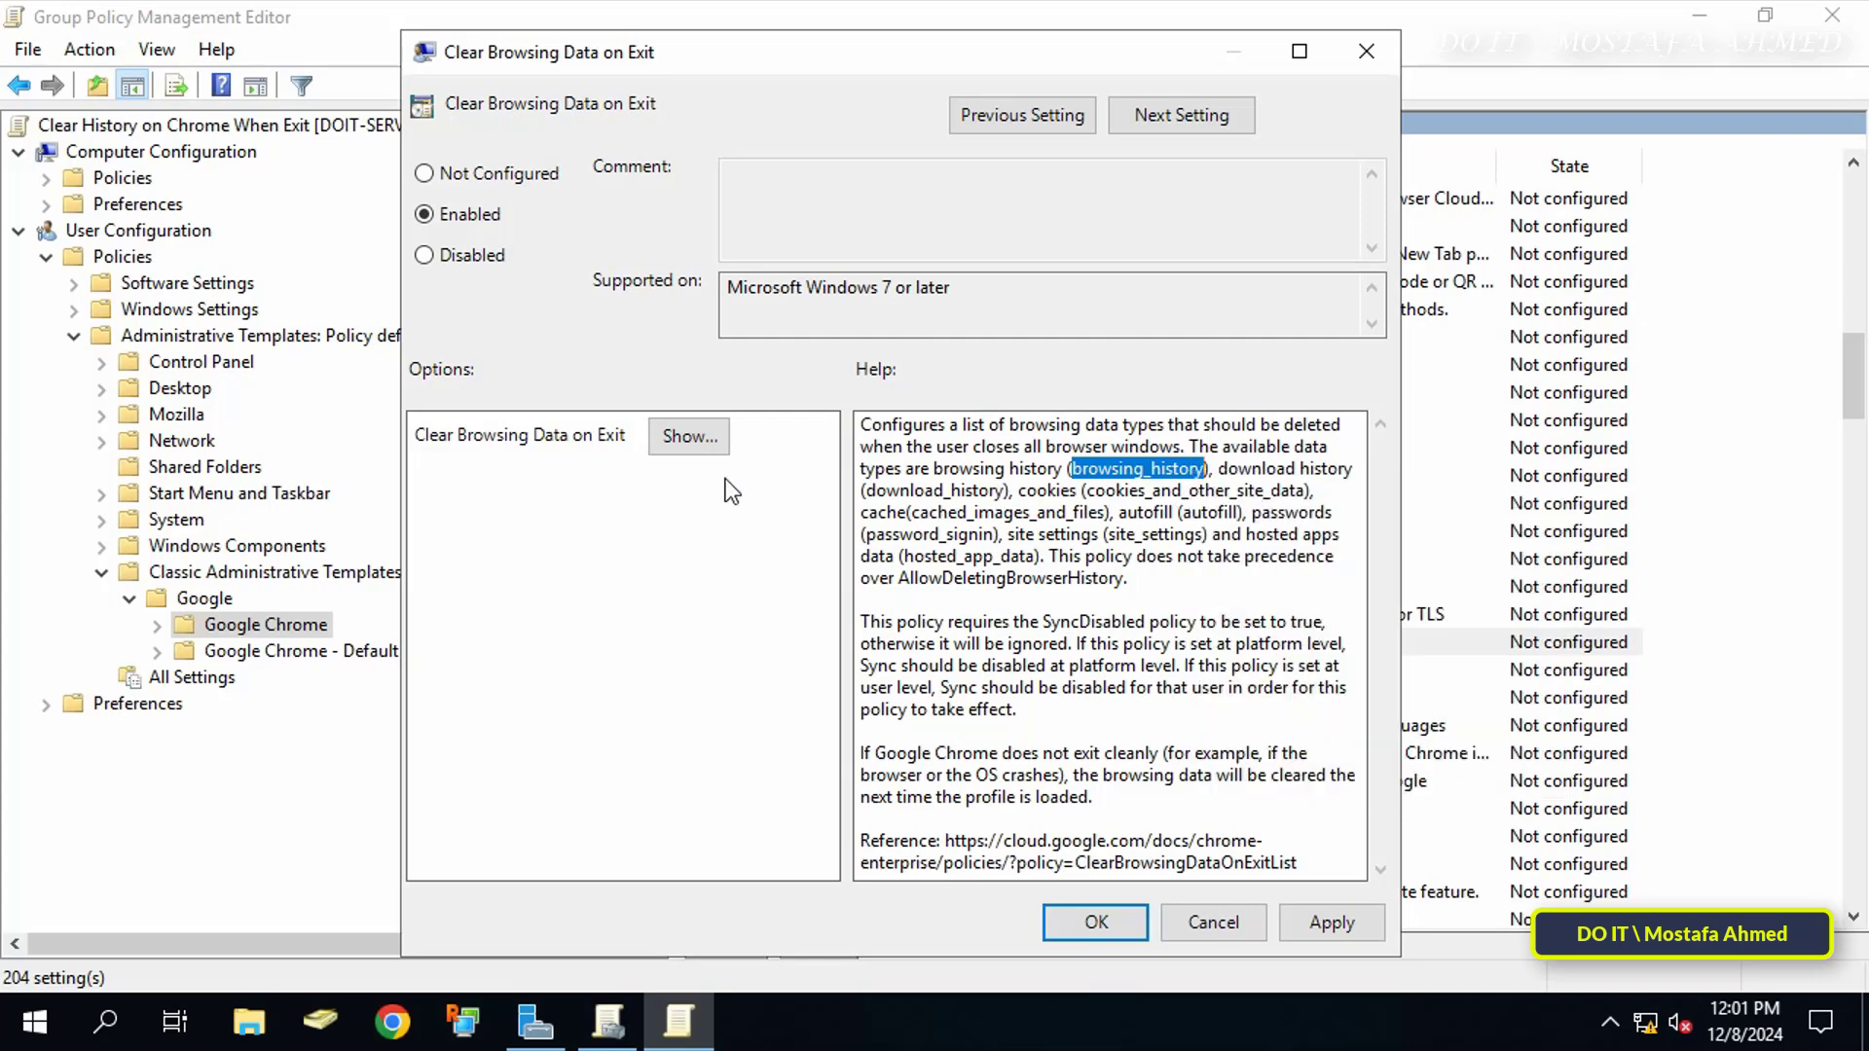
- Add browsing_history as the data type to clear and apply the enabled policy
{"action": "left_click", "coordinate": [681, 438]}
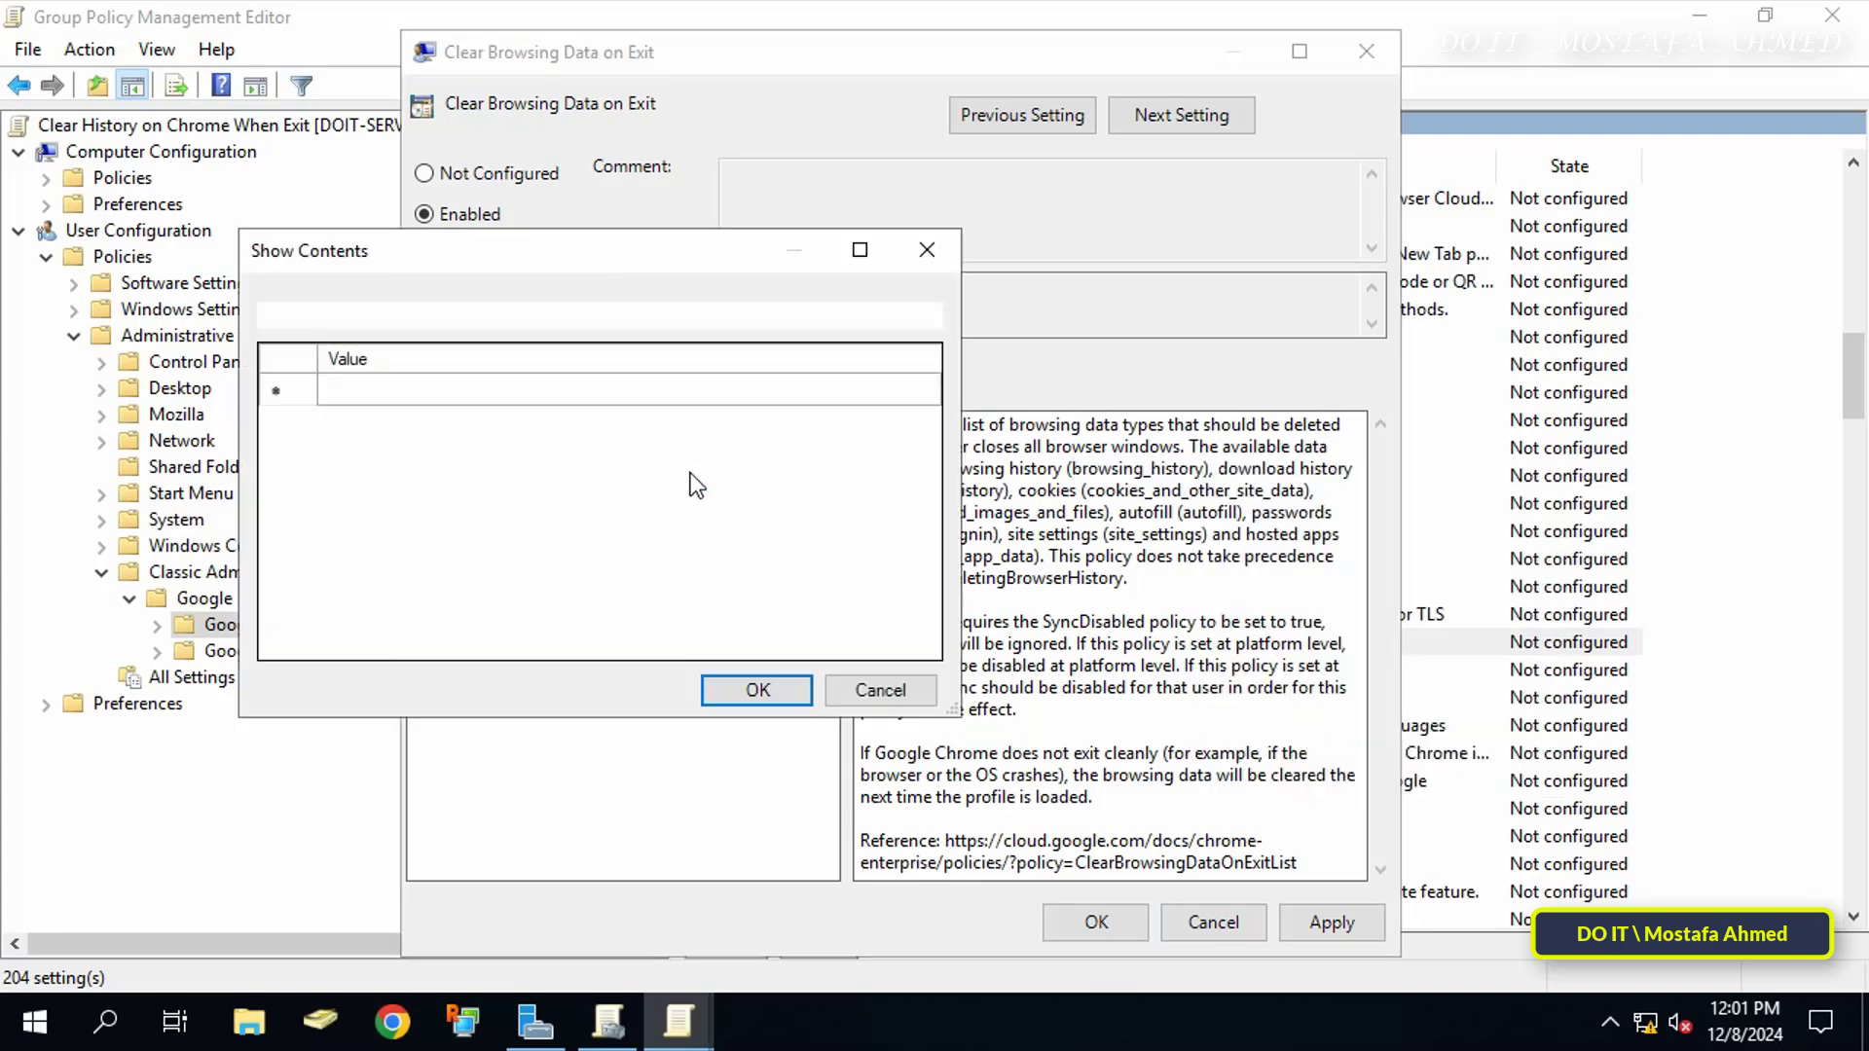
{"action": "left_click", "coordinate": [570, 395]}
{"action": "type", "text": "browsing_history"}
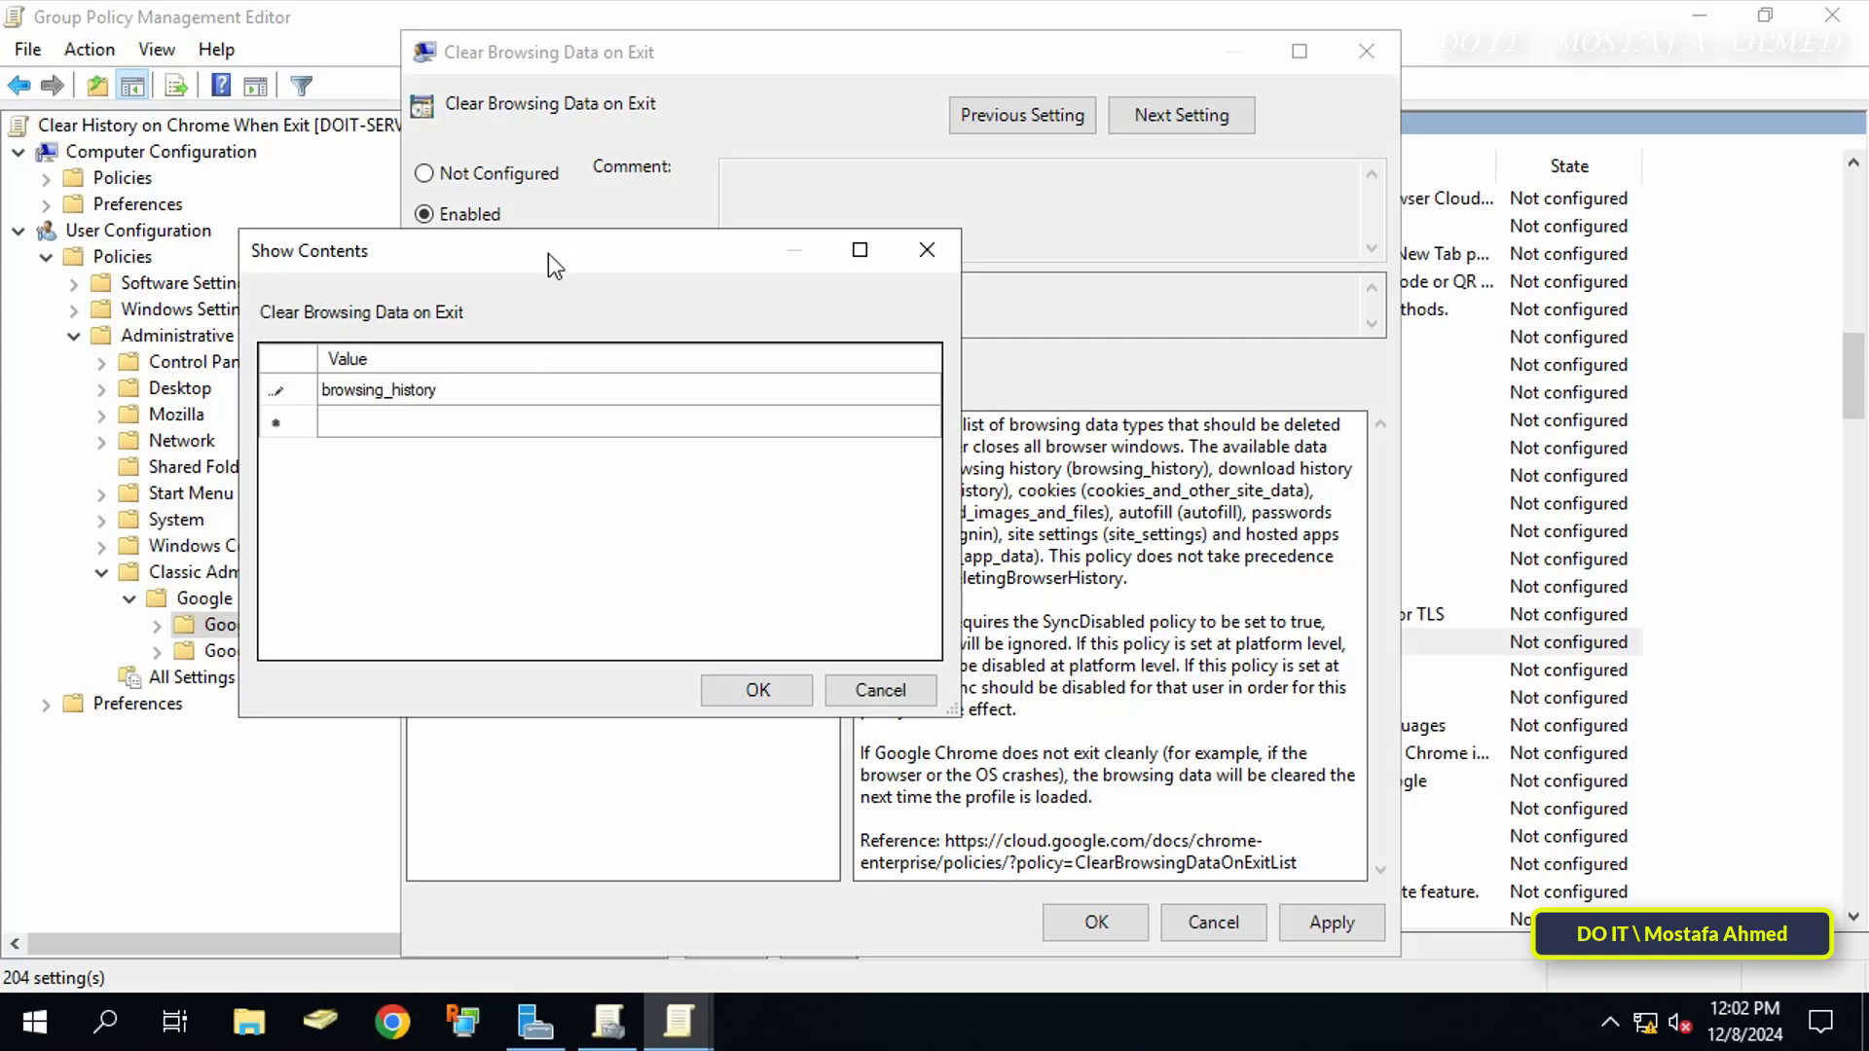
{"action": "left_click_drag", "start_coordinate": [548, 255], "coordinate": [411, 261]}
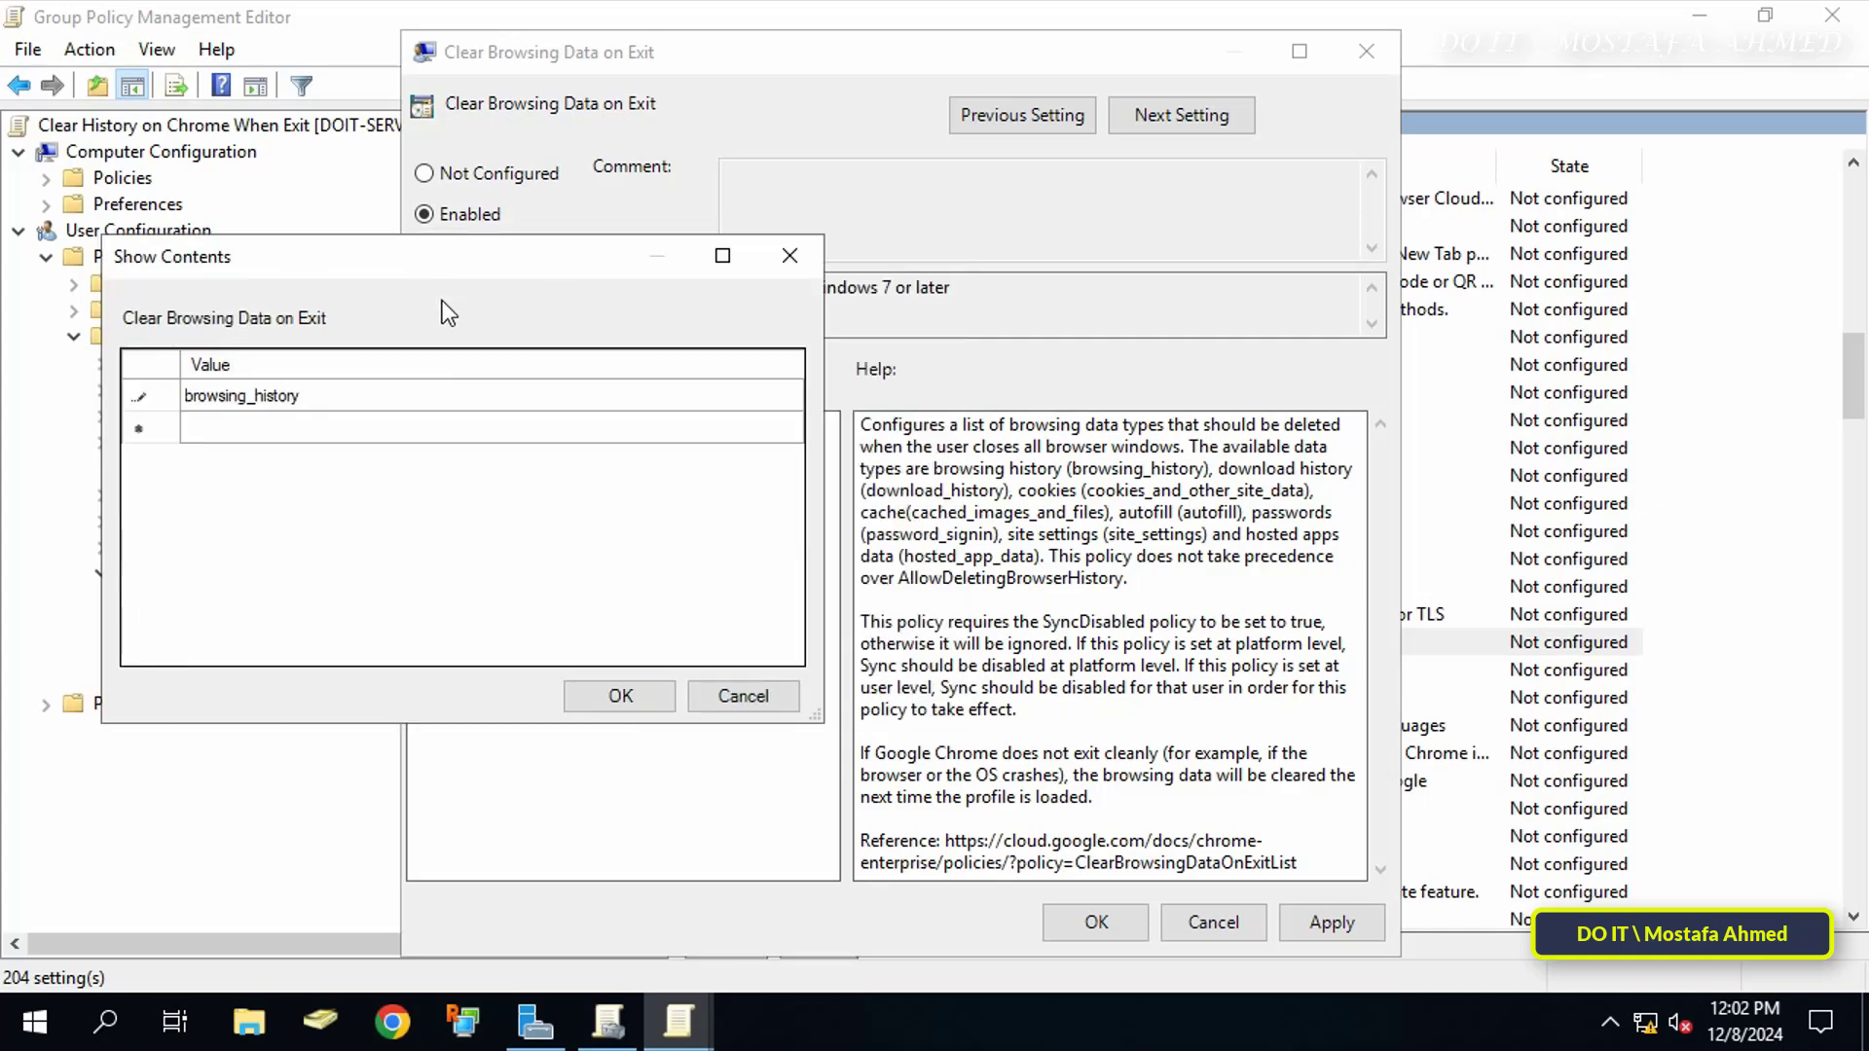
{"action": "left_click", "coordinate": [623, 697]}
{"action": "left_click", "coordinate": [1332, 933]}
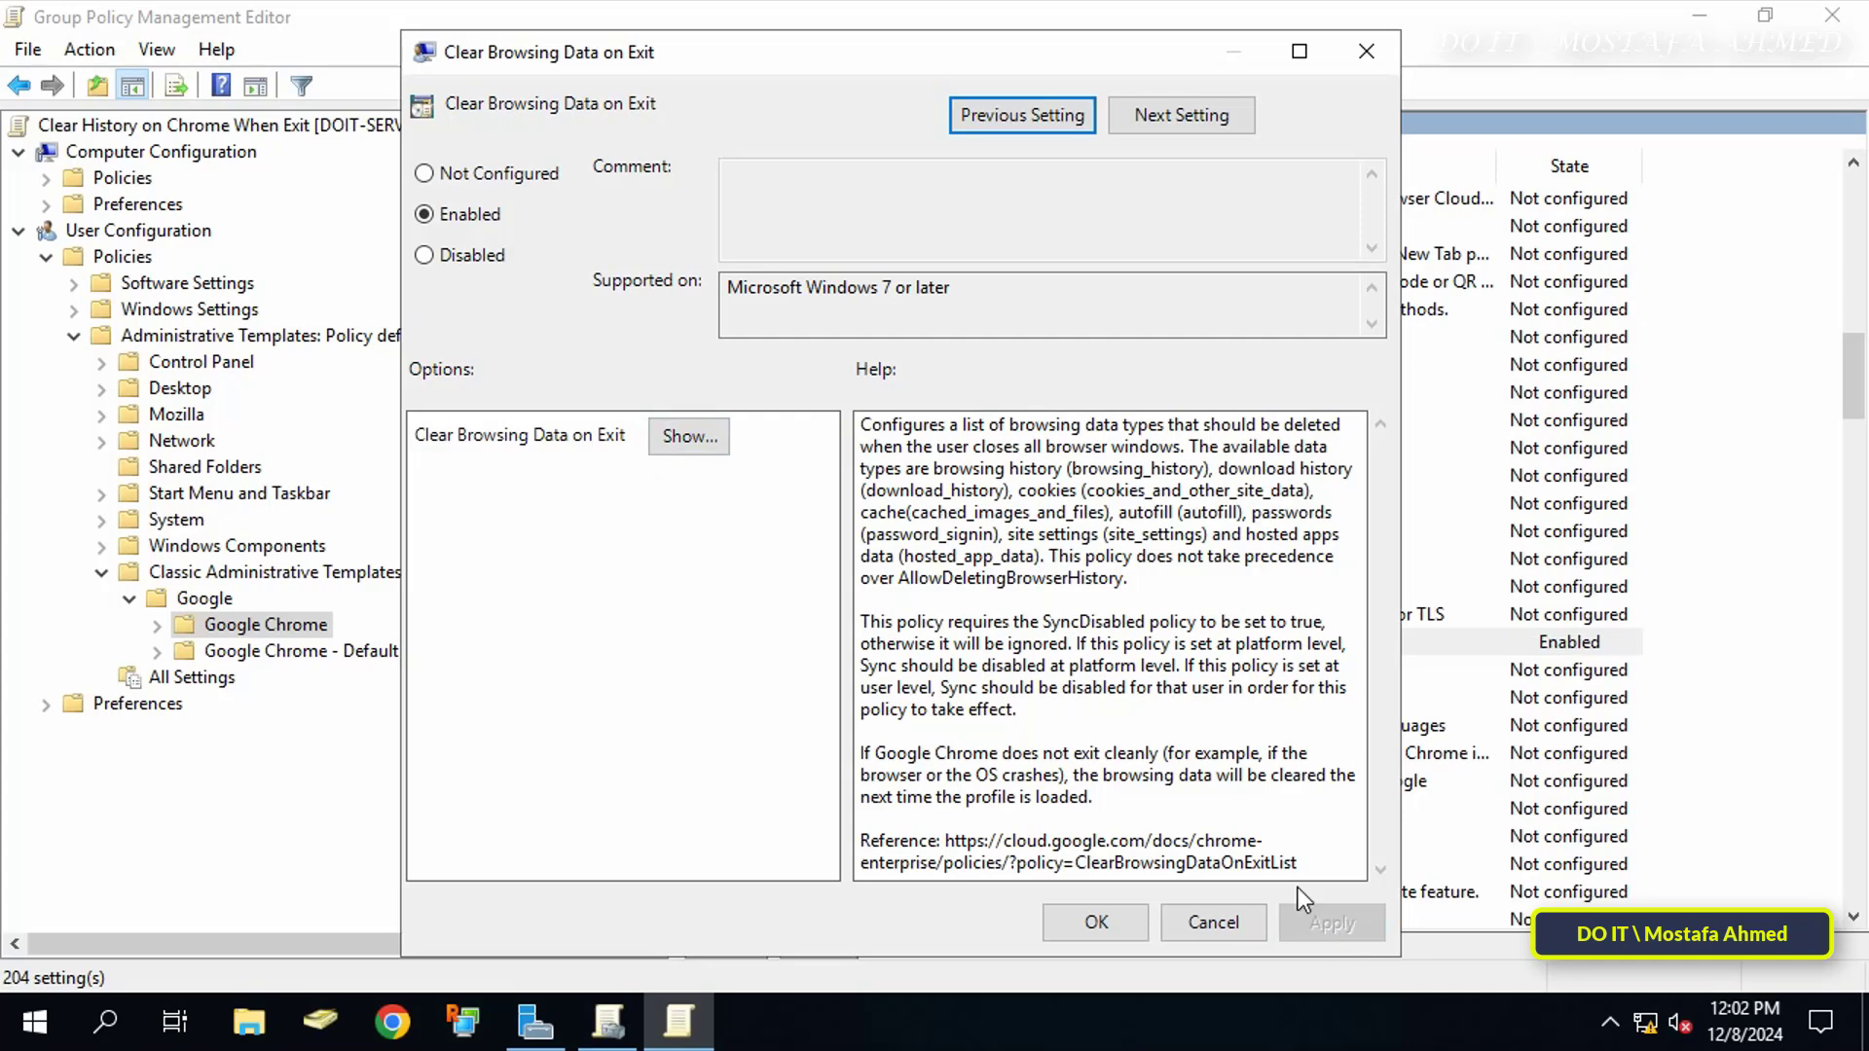
- Close the policy dialog, the editor and Group Policy Management, then minimize Server Manager
{"action": "left_click", "coordinate": [1073, 918]}
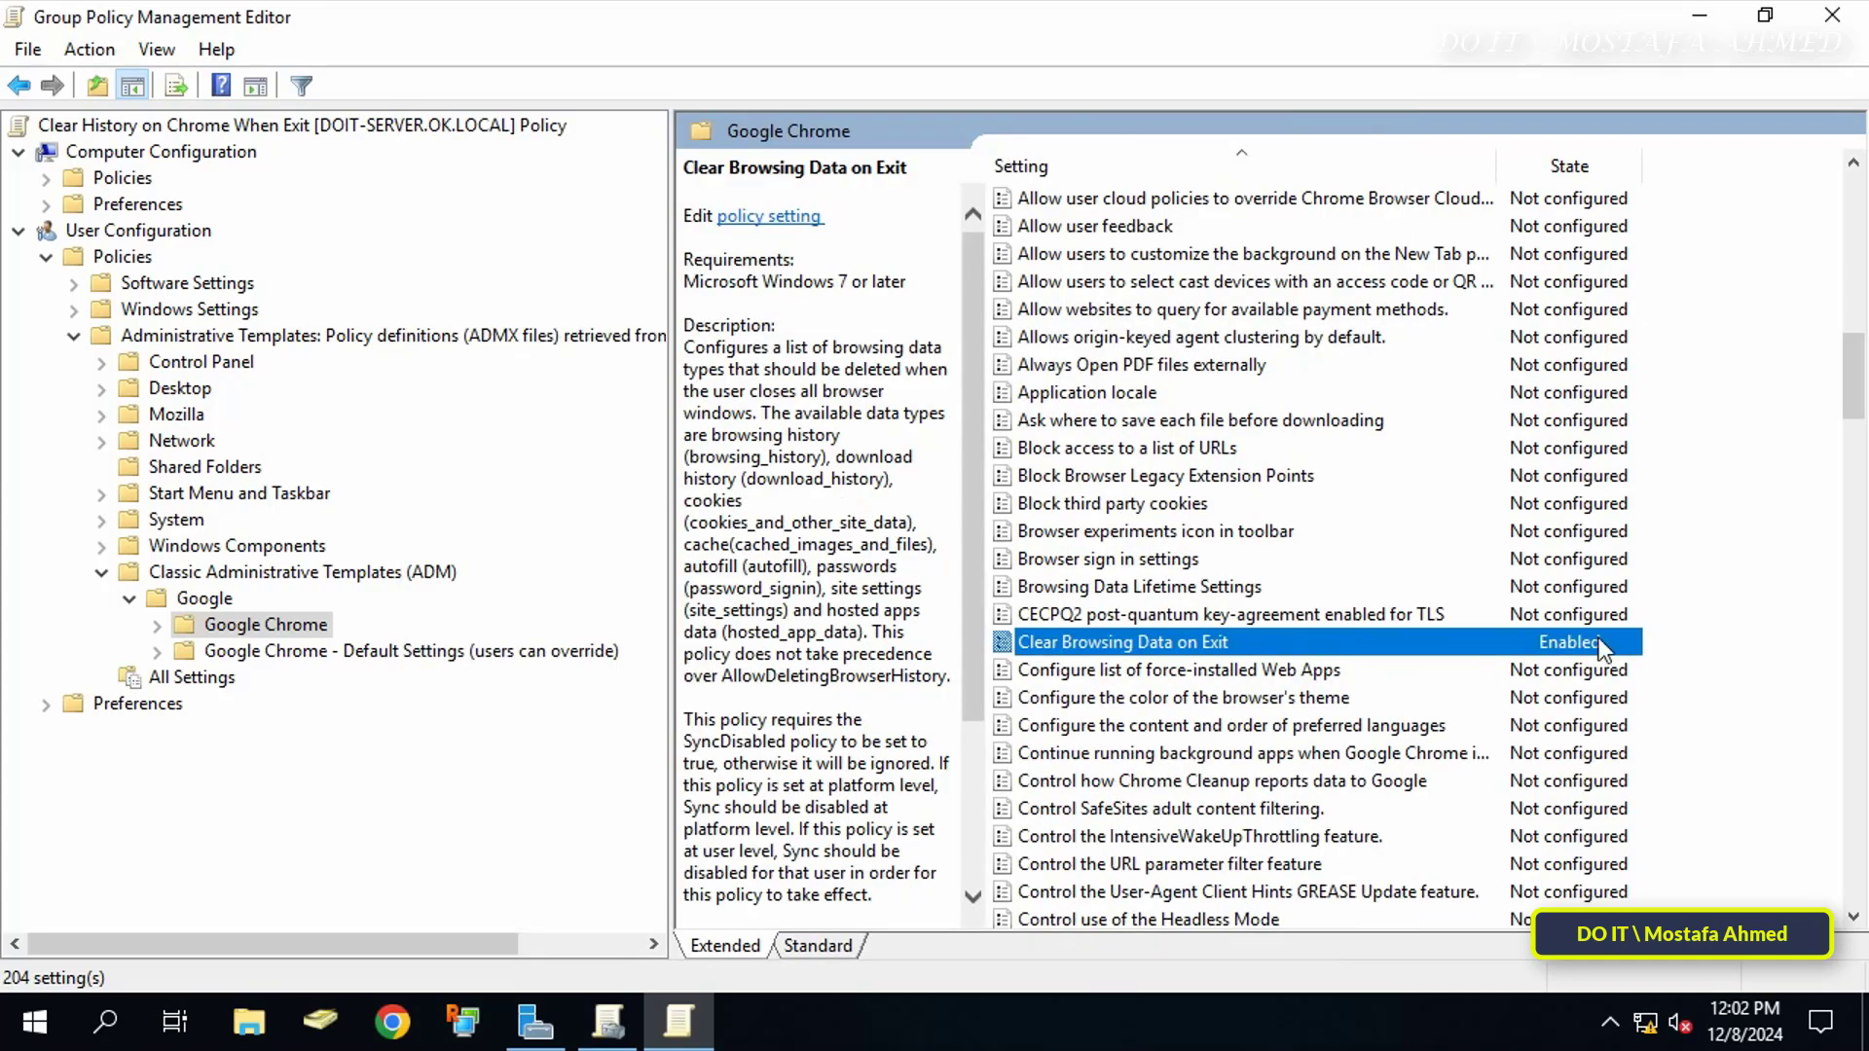
{"action": "left_click", "coordinate": [1837, 17]}
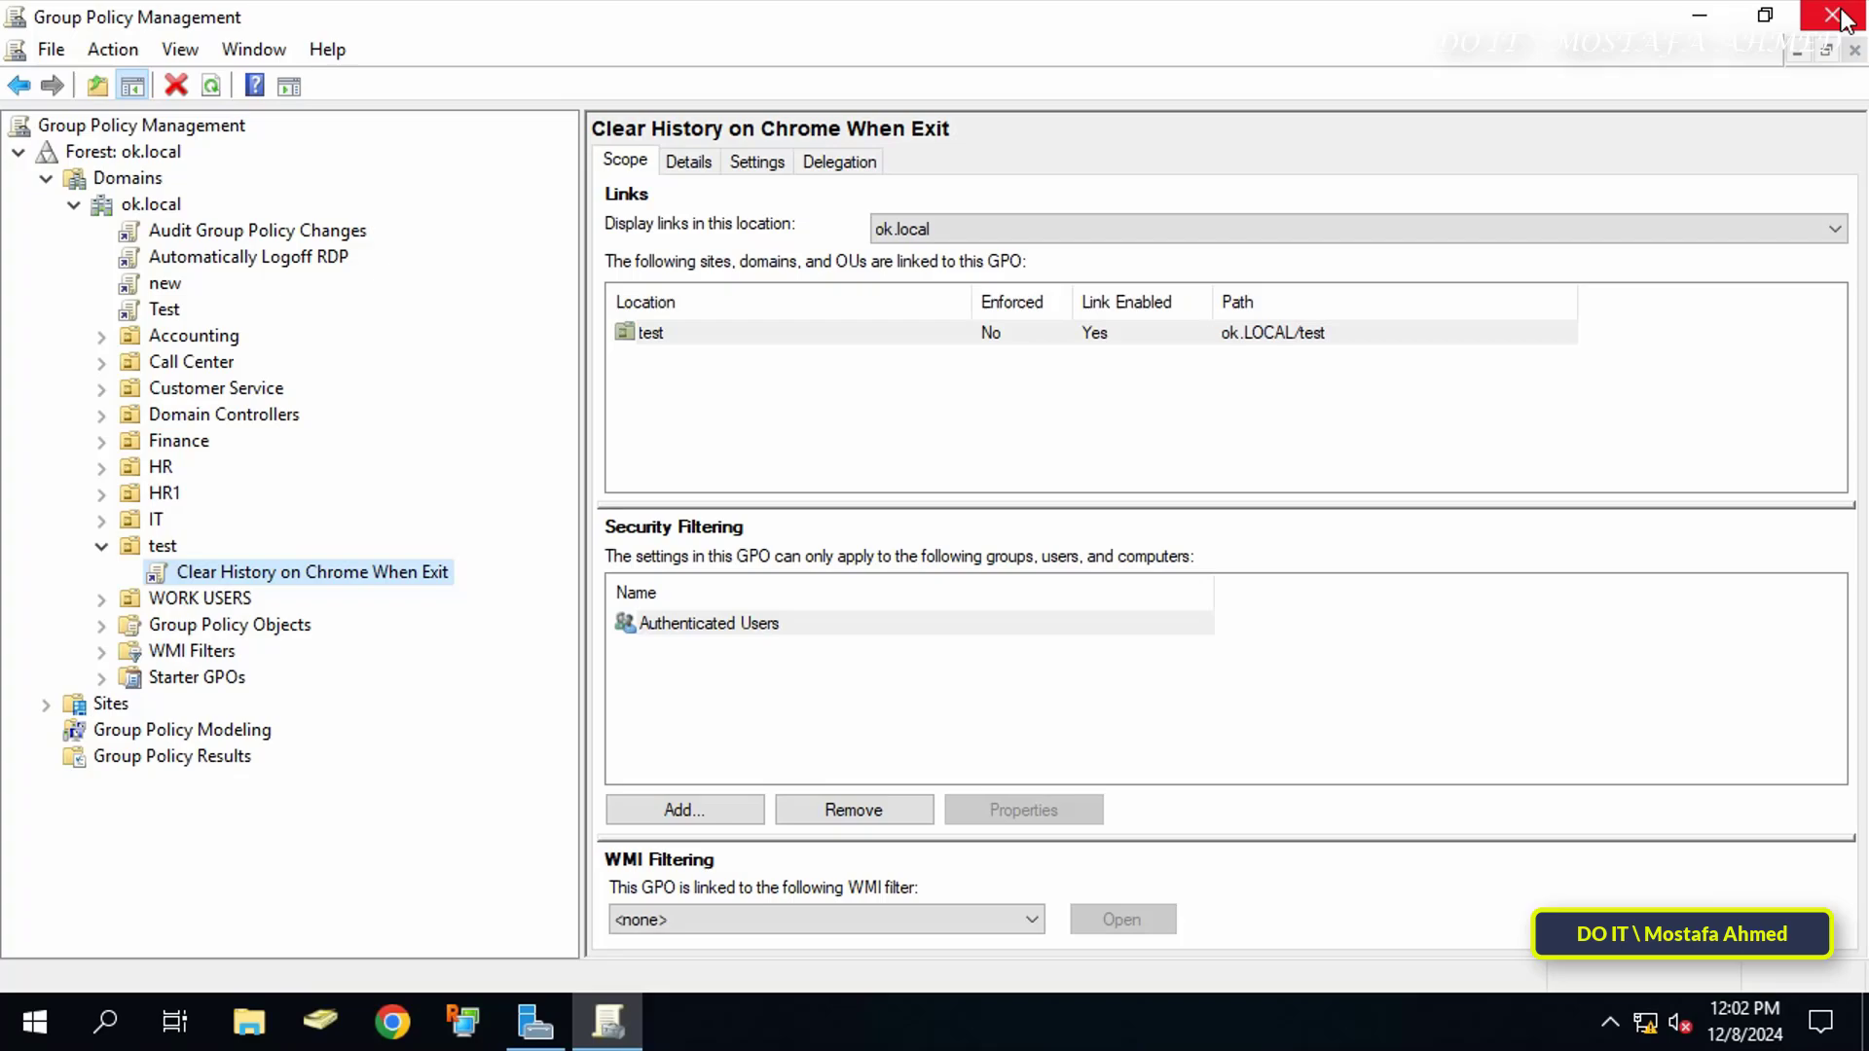
{"action": "left_click", "coordinate": [1837, 16]}
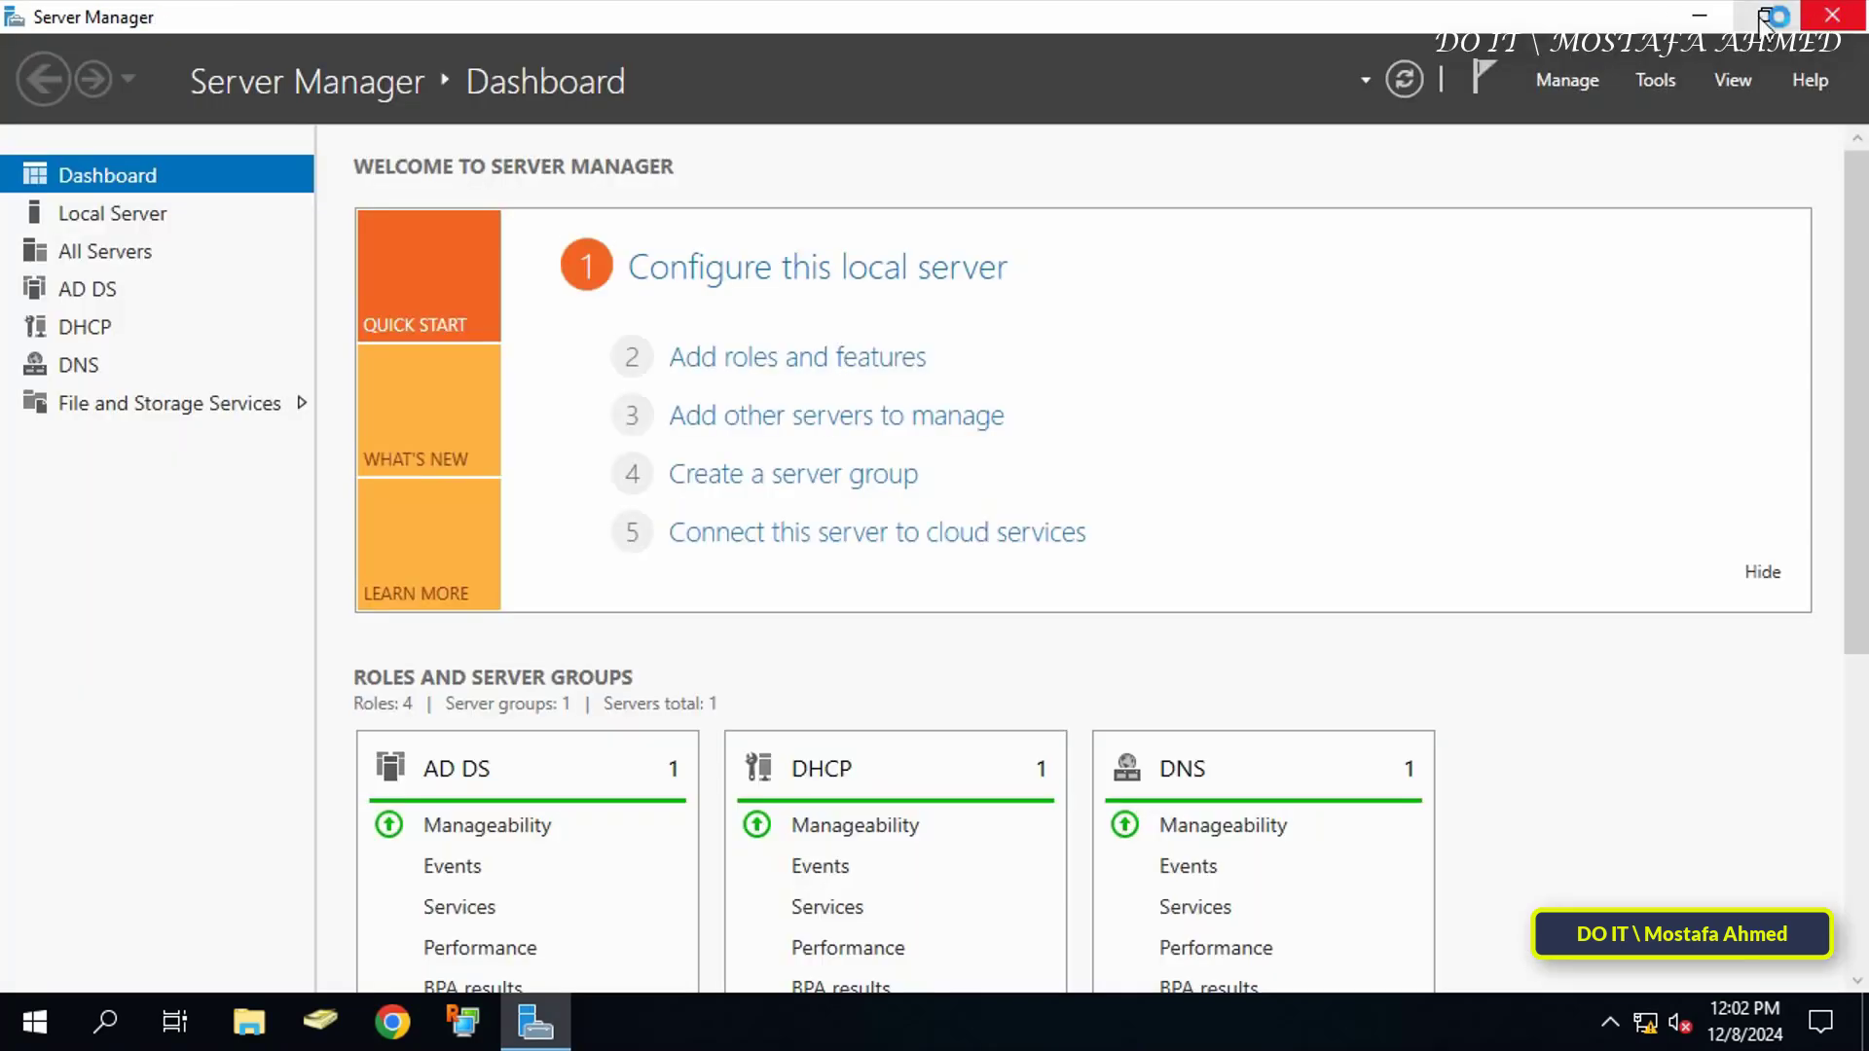
{"action": "left_click", "coordinate": [1699, 16]}
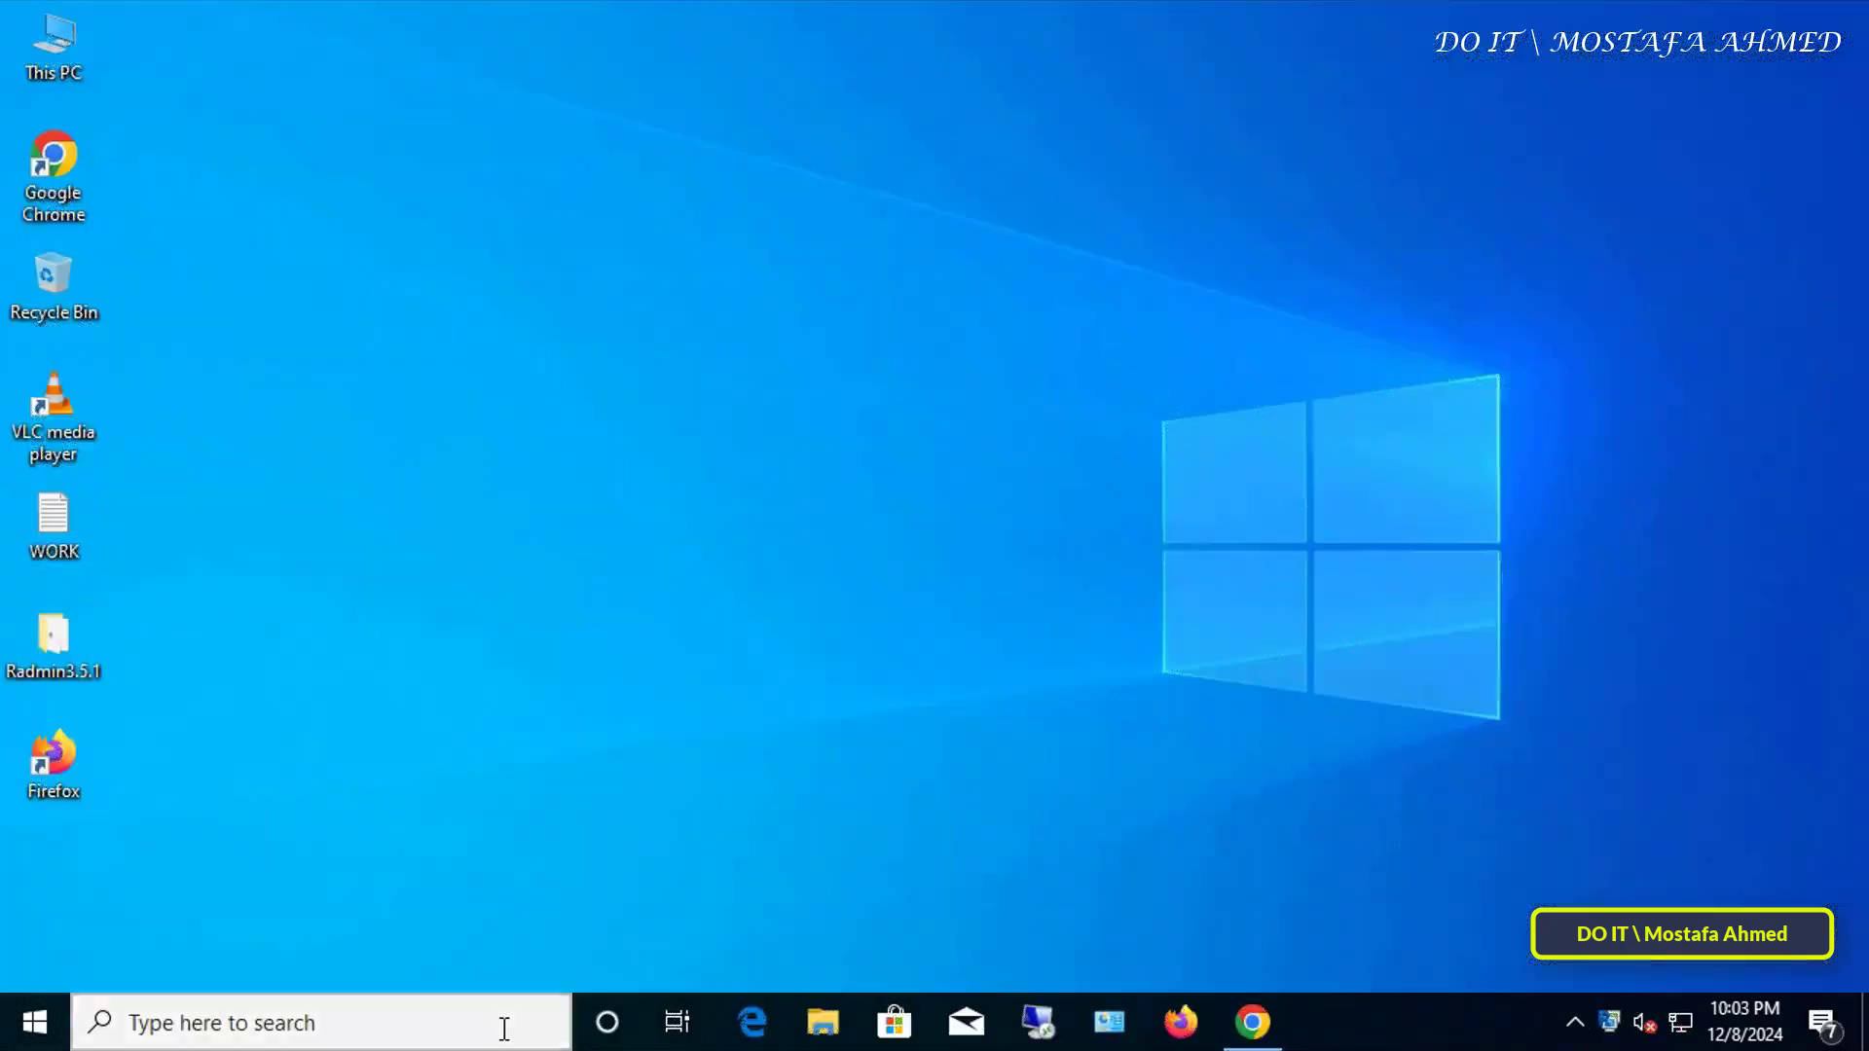
- Open Command Prompt through search and run gpupdate /force
{"action": "left_click", "coordinate": [557, 1017]}
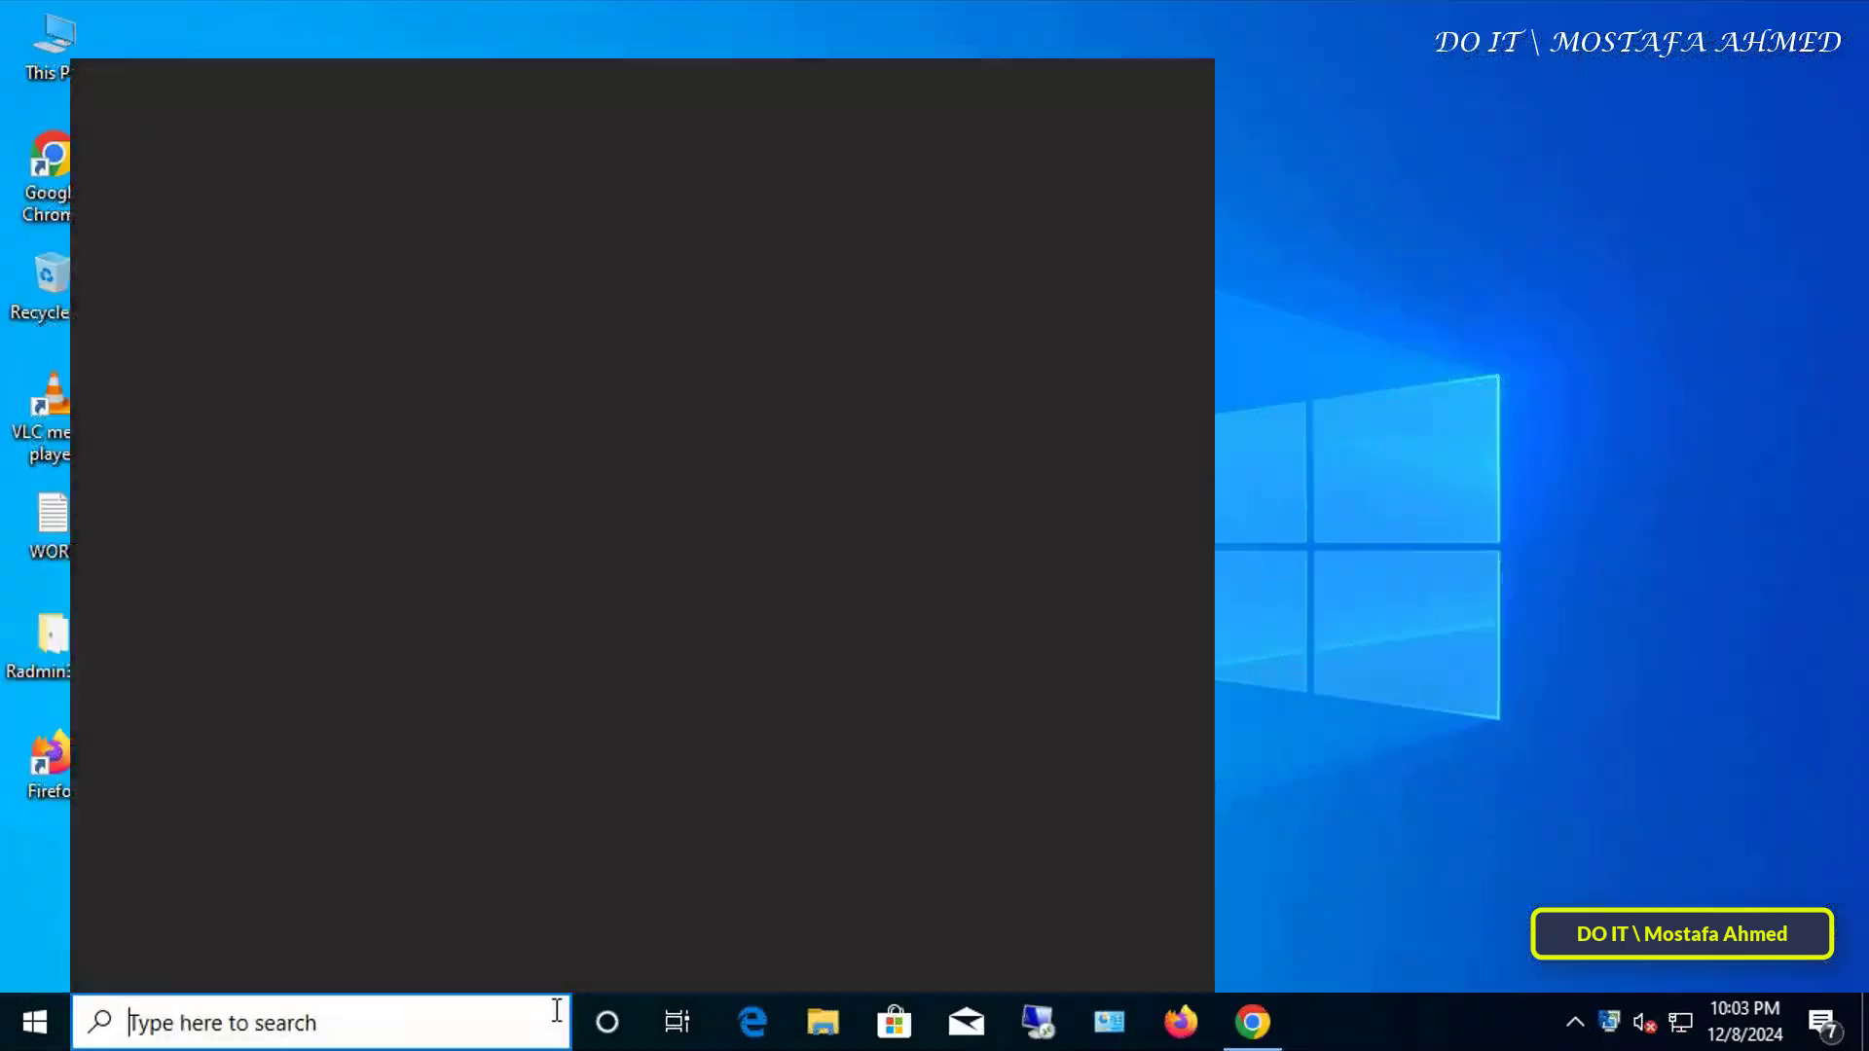
{"action": "type", "text": "command "}
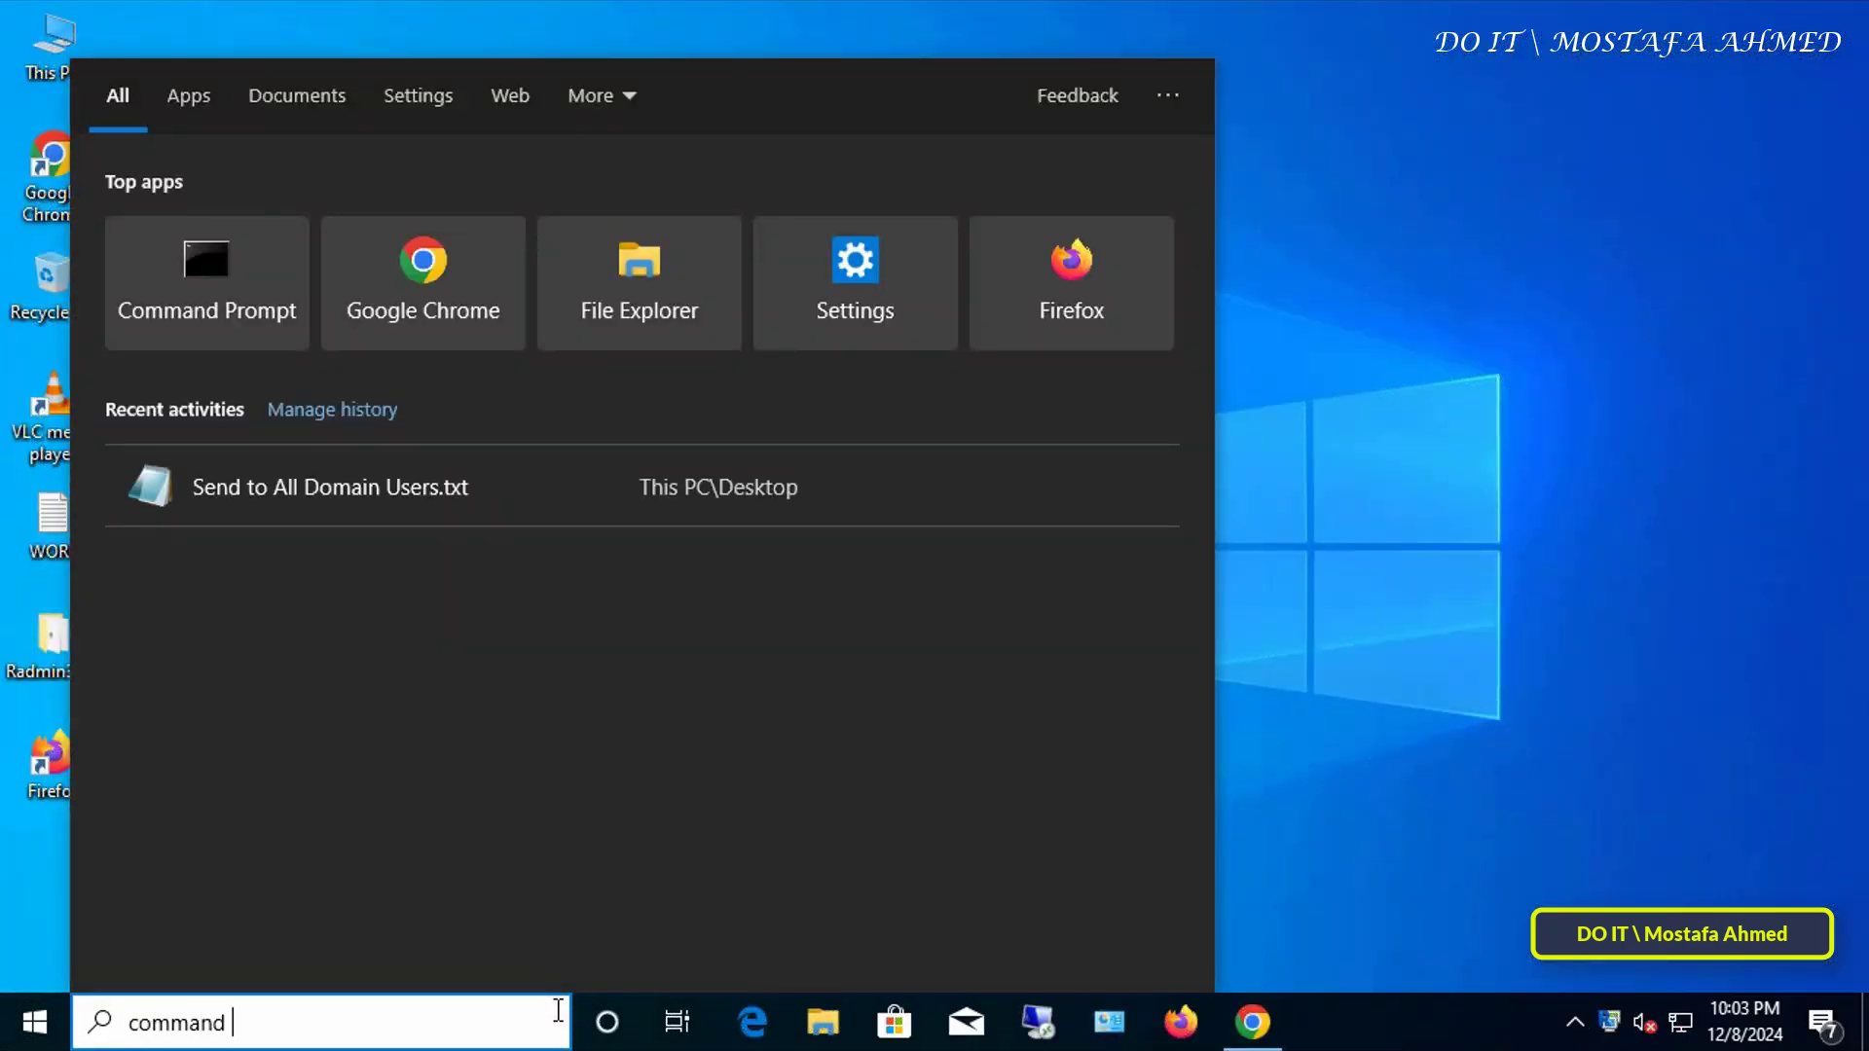
{"action": "type", "text": "promp"}
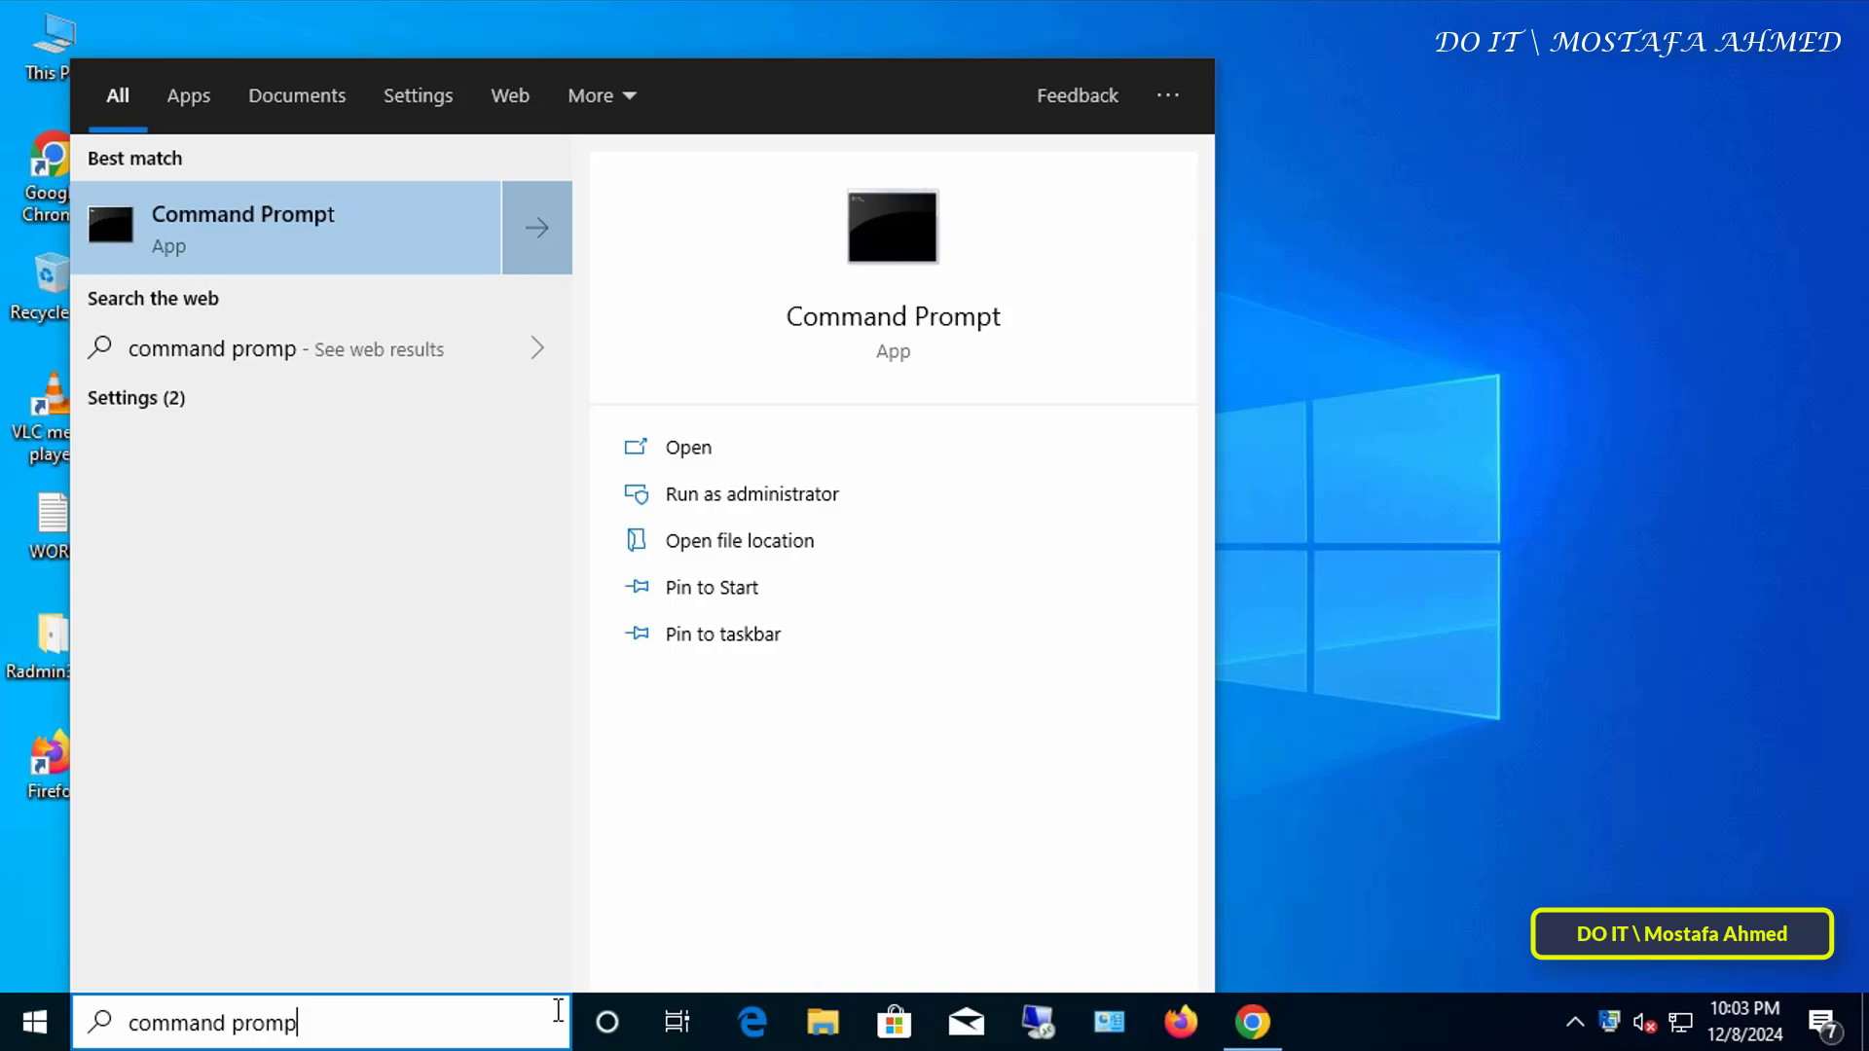
{"action": "type", "text": "t"}
{"action": "left_click", "coordinate": [407, 247]}
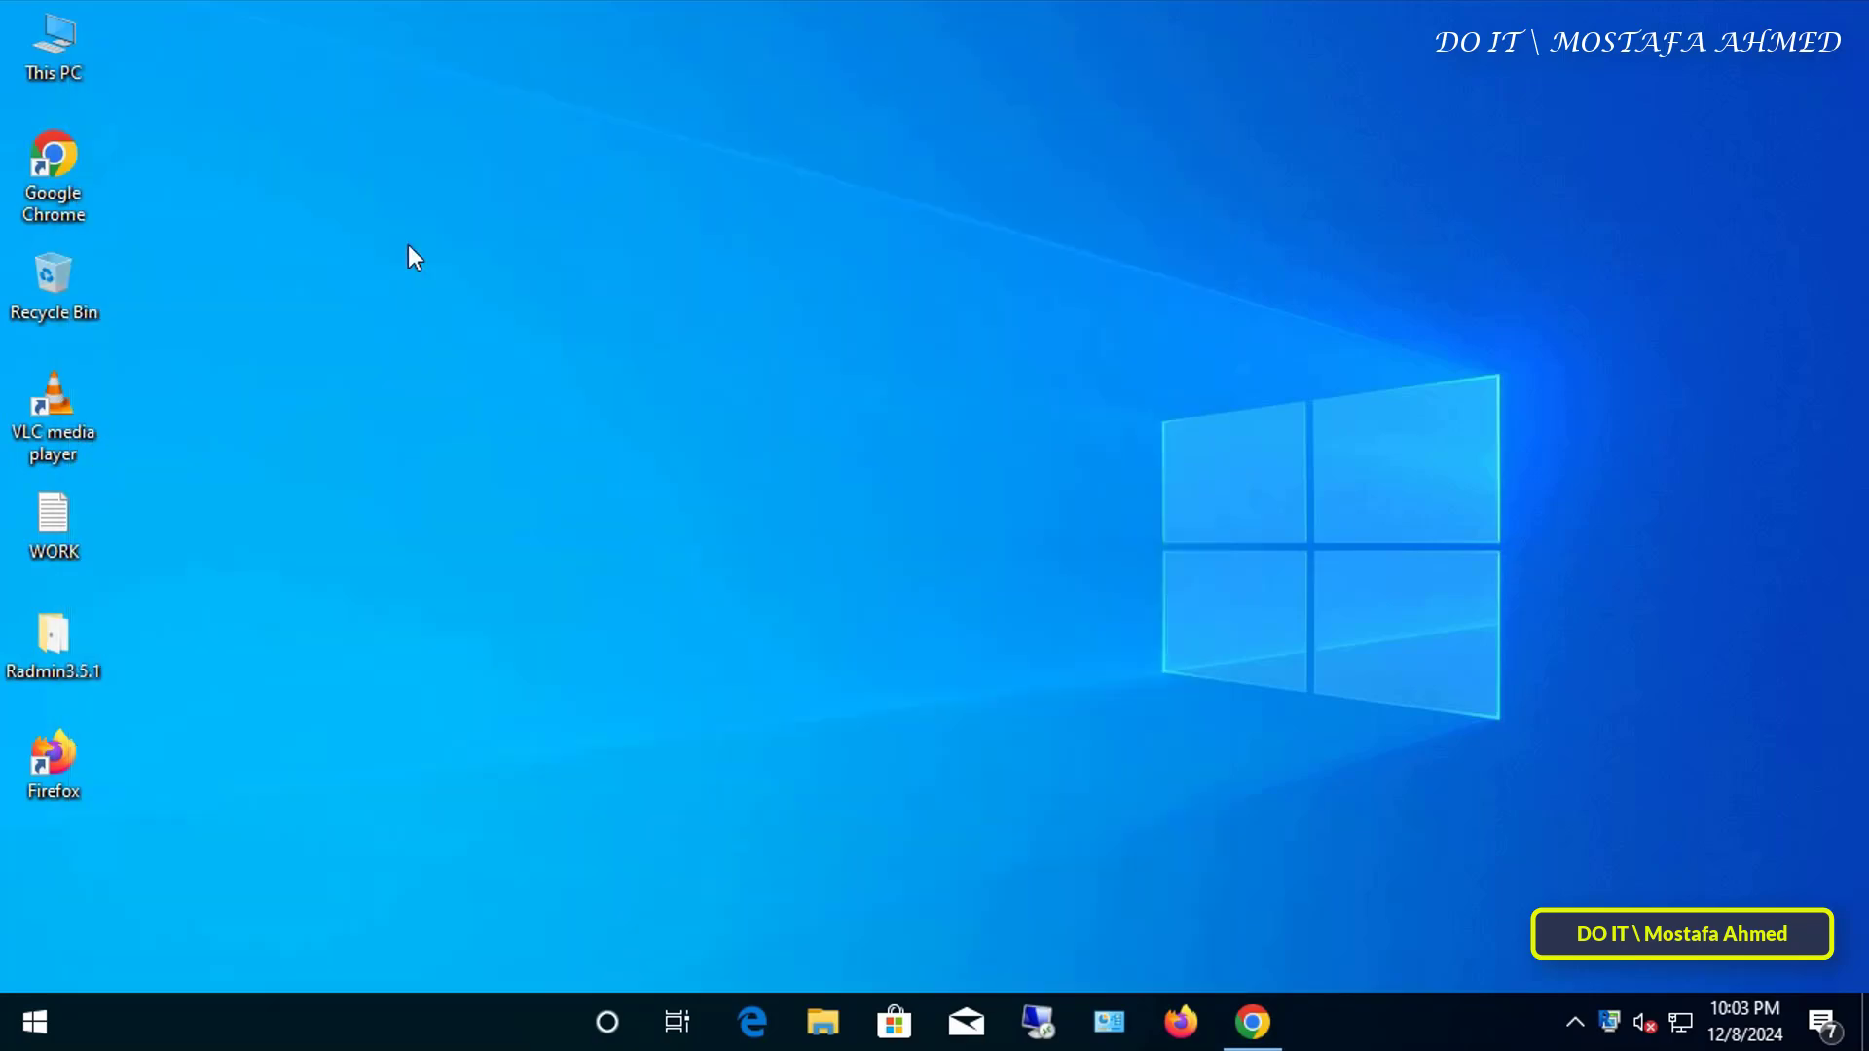
{"action": "type", "text": "gpupda"}
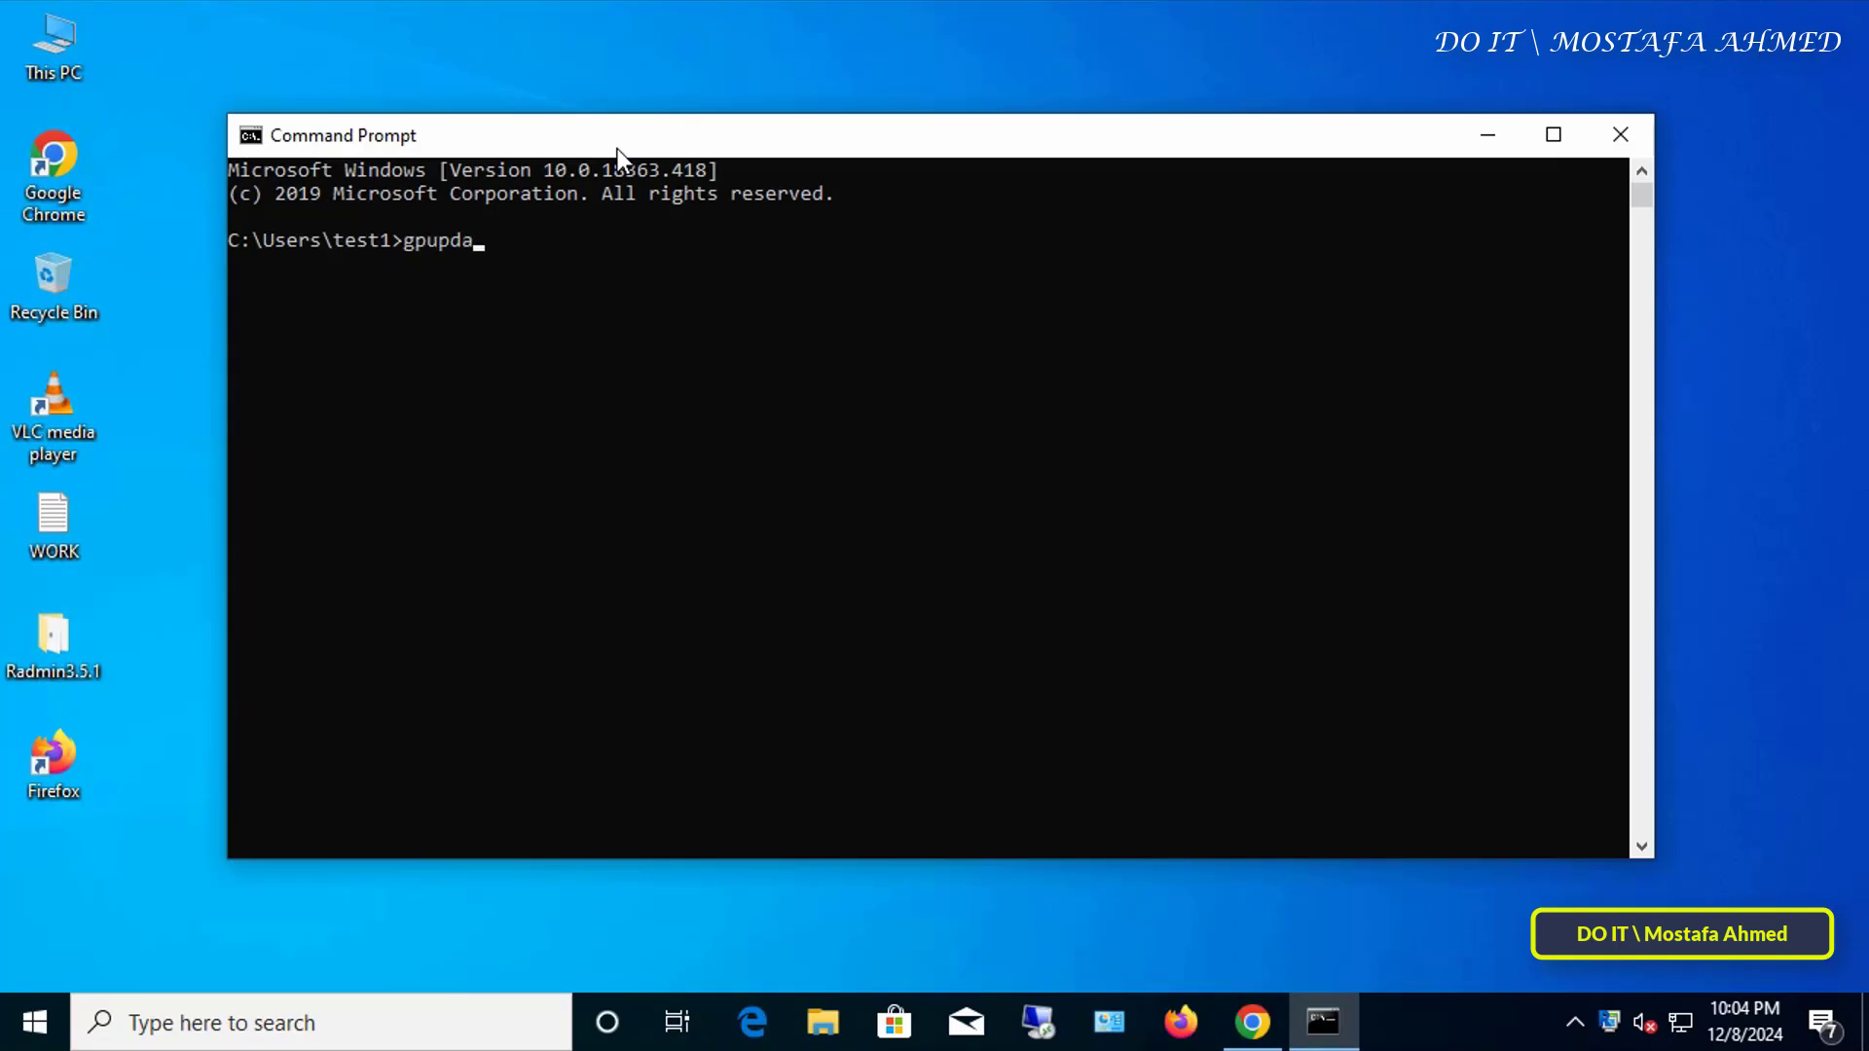
{"action": "type", "text": "te"}
{"action": "type", "text": "/force"}
{"action": "key", "text": "Return"}
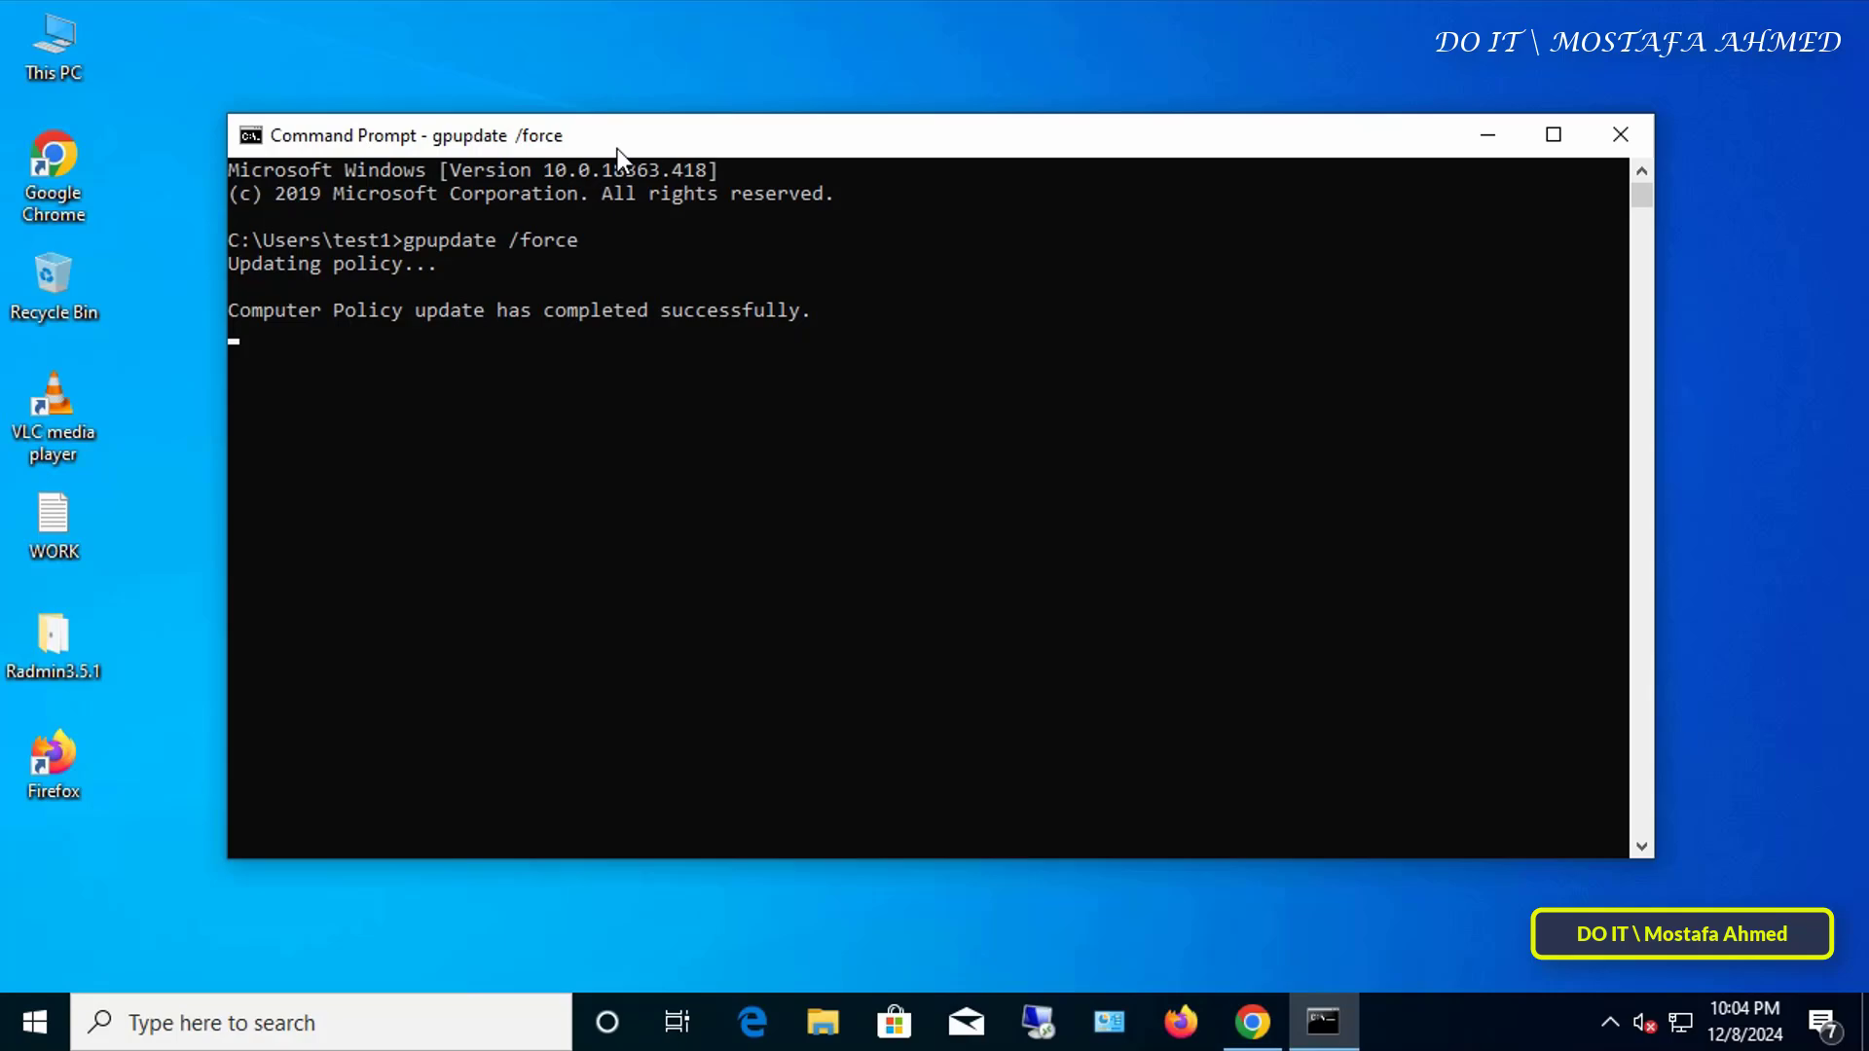
- Close Command Prompt, check Chrome's History page lists today's five sites, then exit Chrome
{"action": "left_click", "coordinate": [1622, 136]}
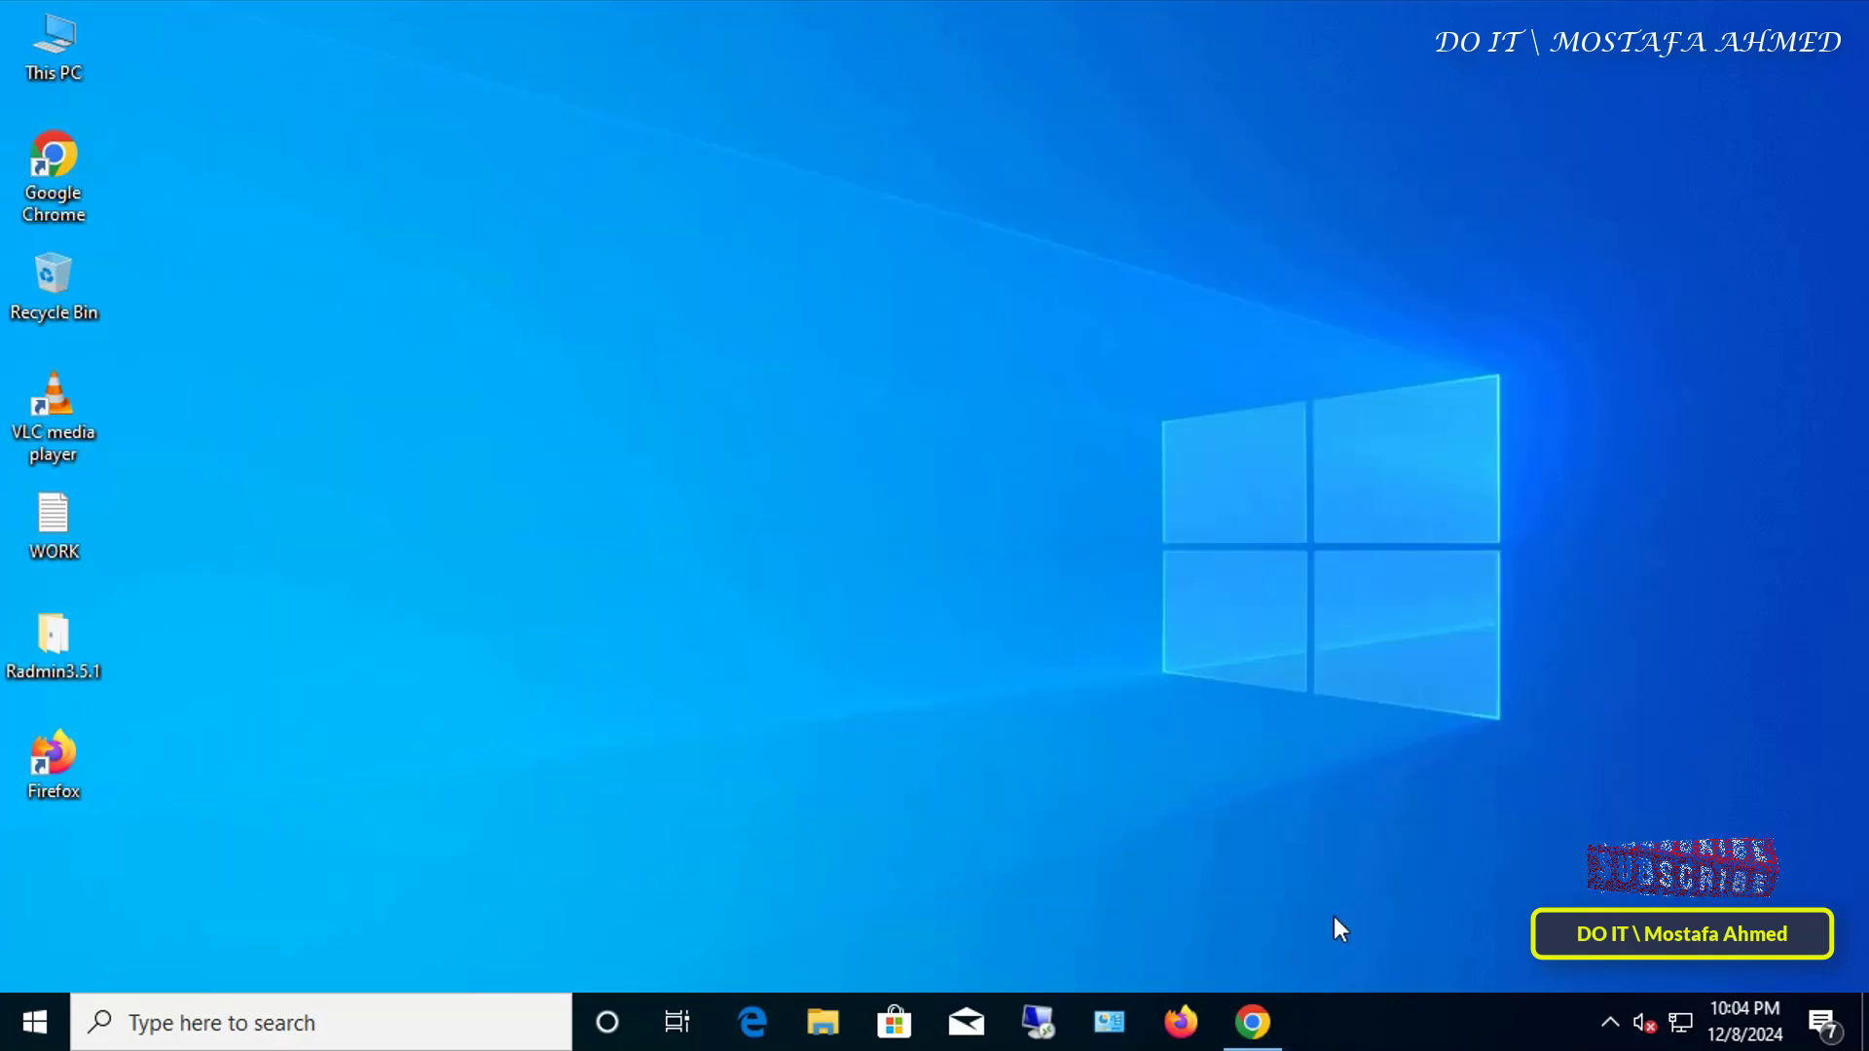
{"action": "left_click", "coordinate": [1252, 1017]}
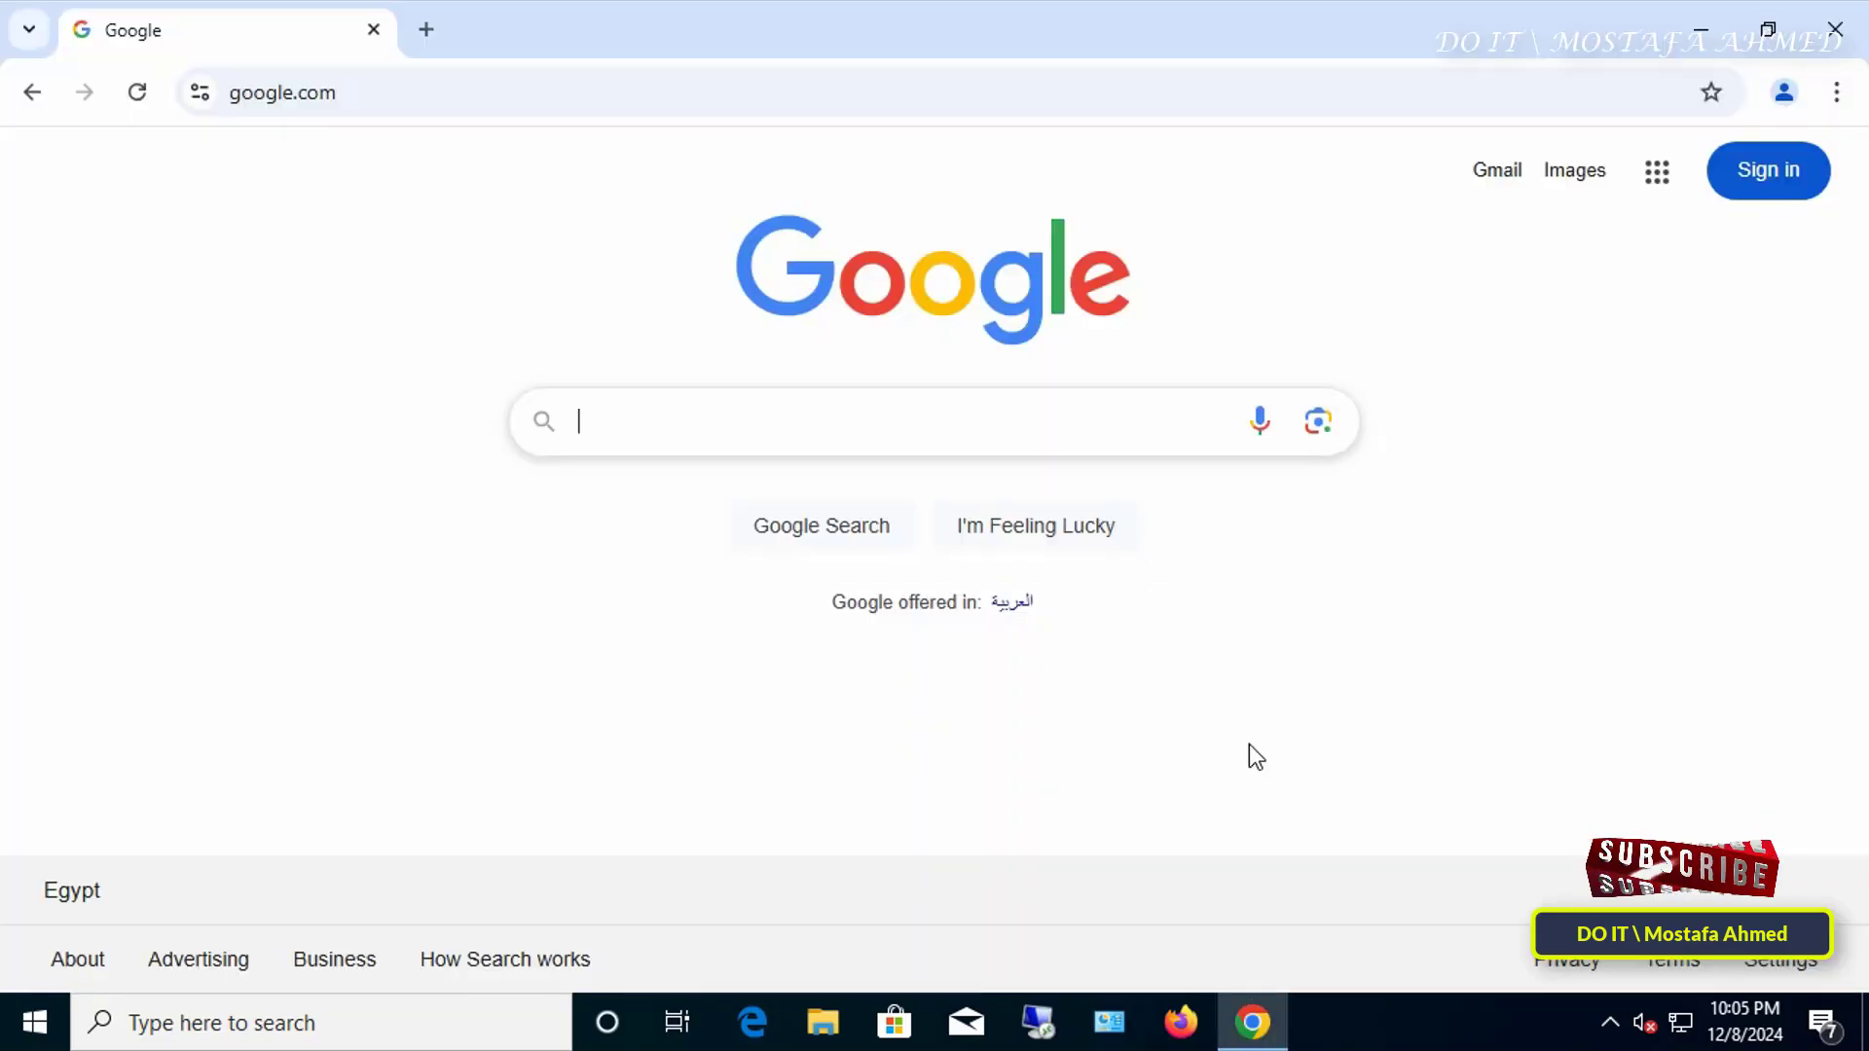
{"action": "left_click", "coordinate": [1836, 92]}
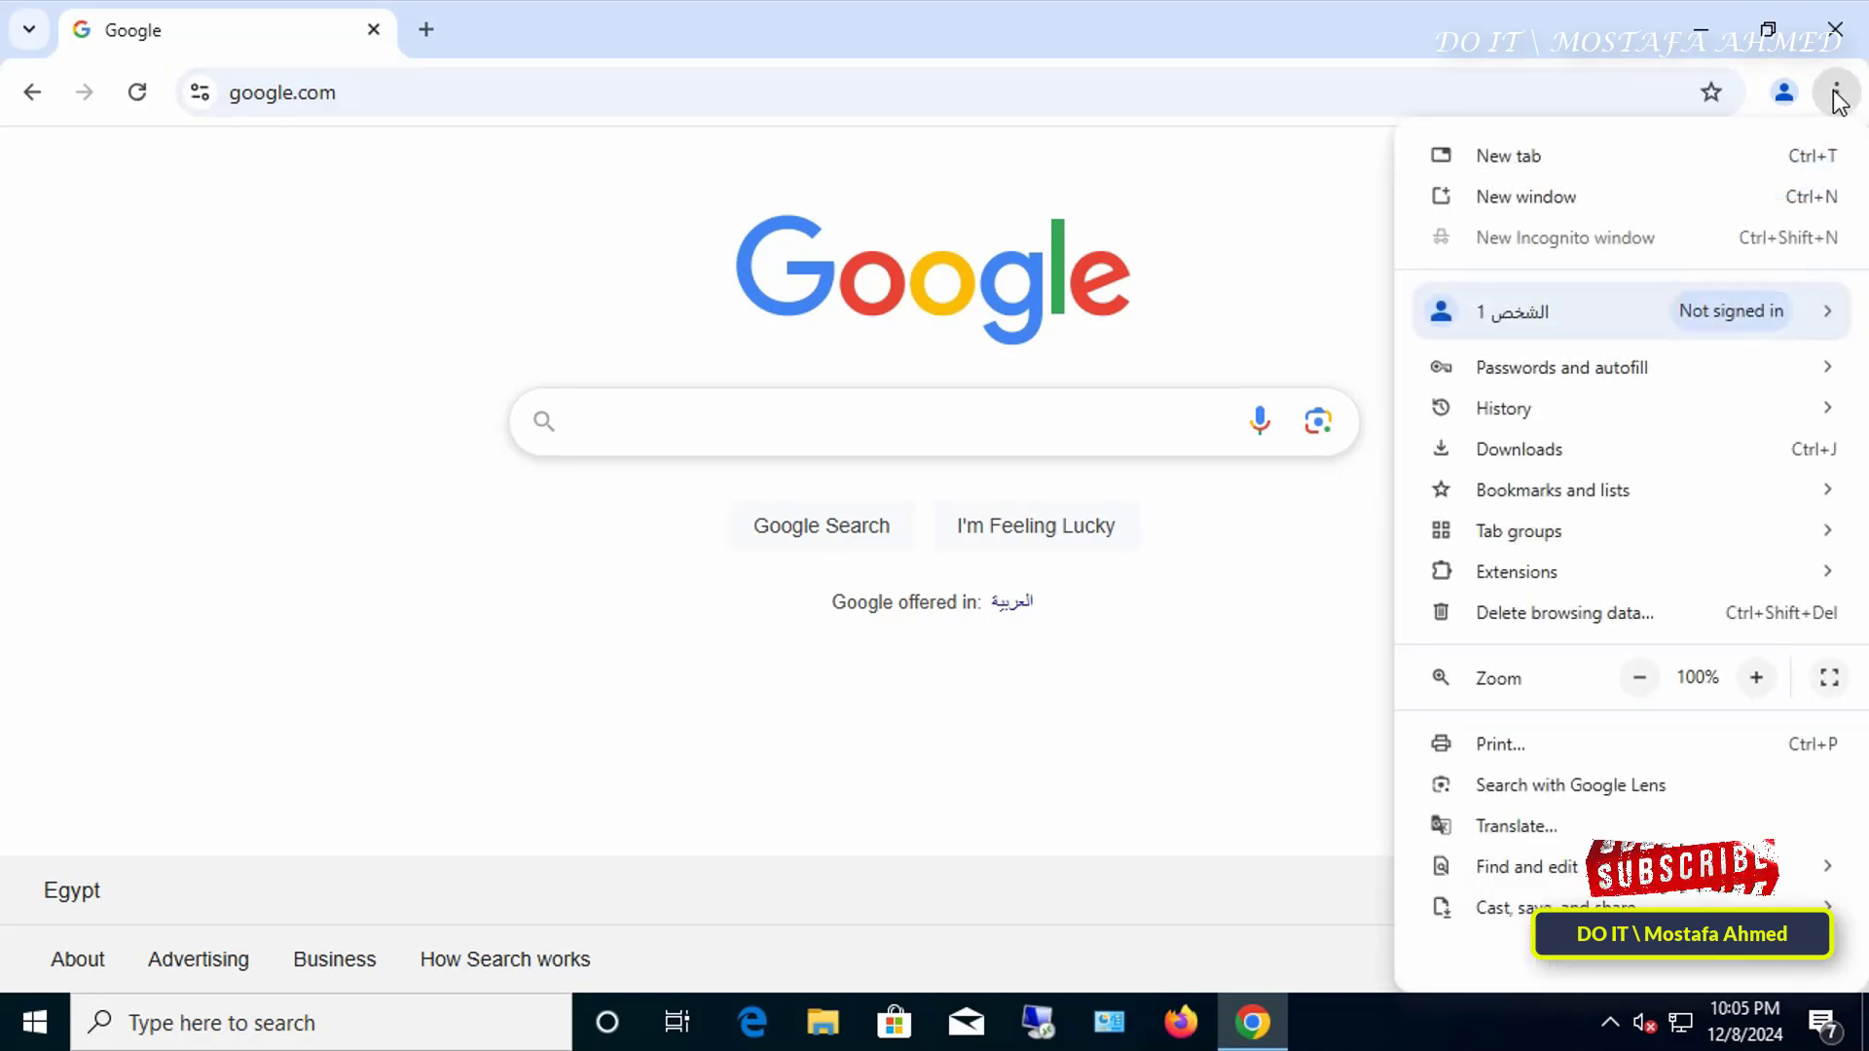
{"action": "mouse_move", "coordinate": [1510, 409]}
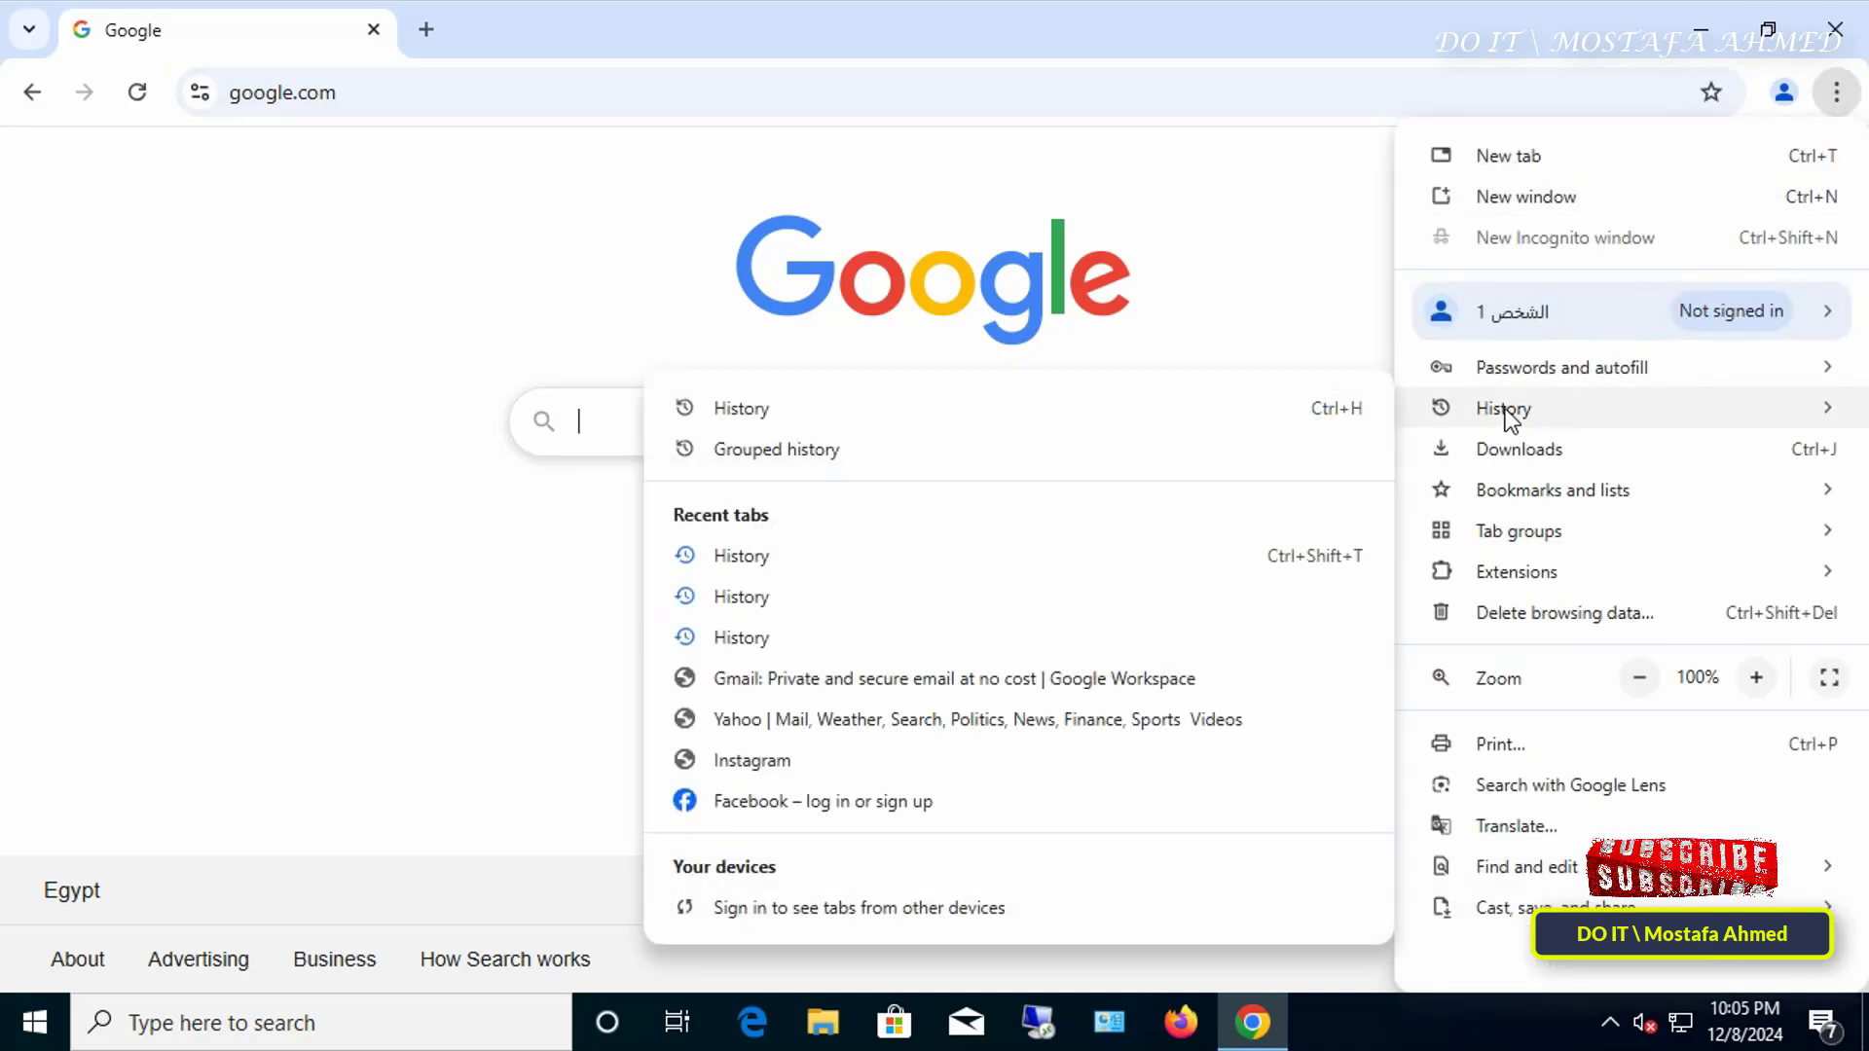
{"action": "left_click", "coordinate": [783, 407]}
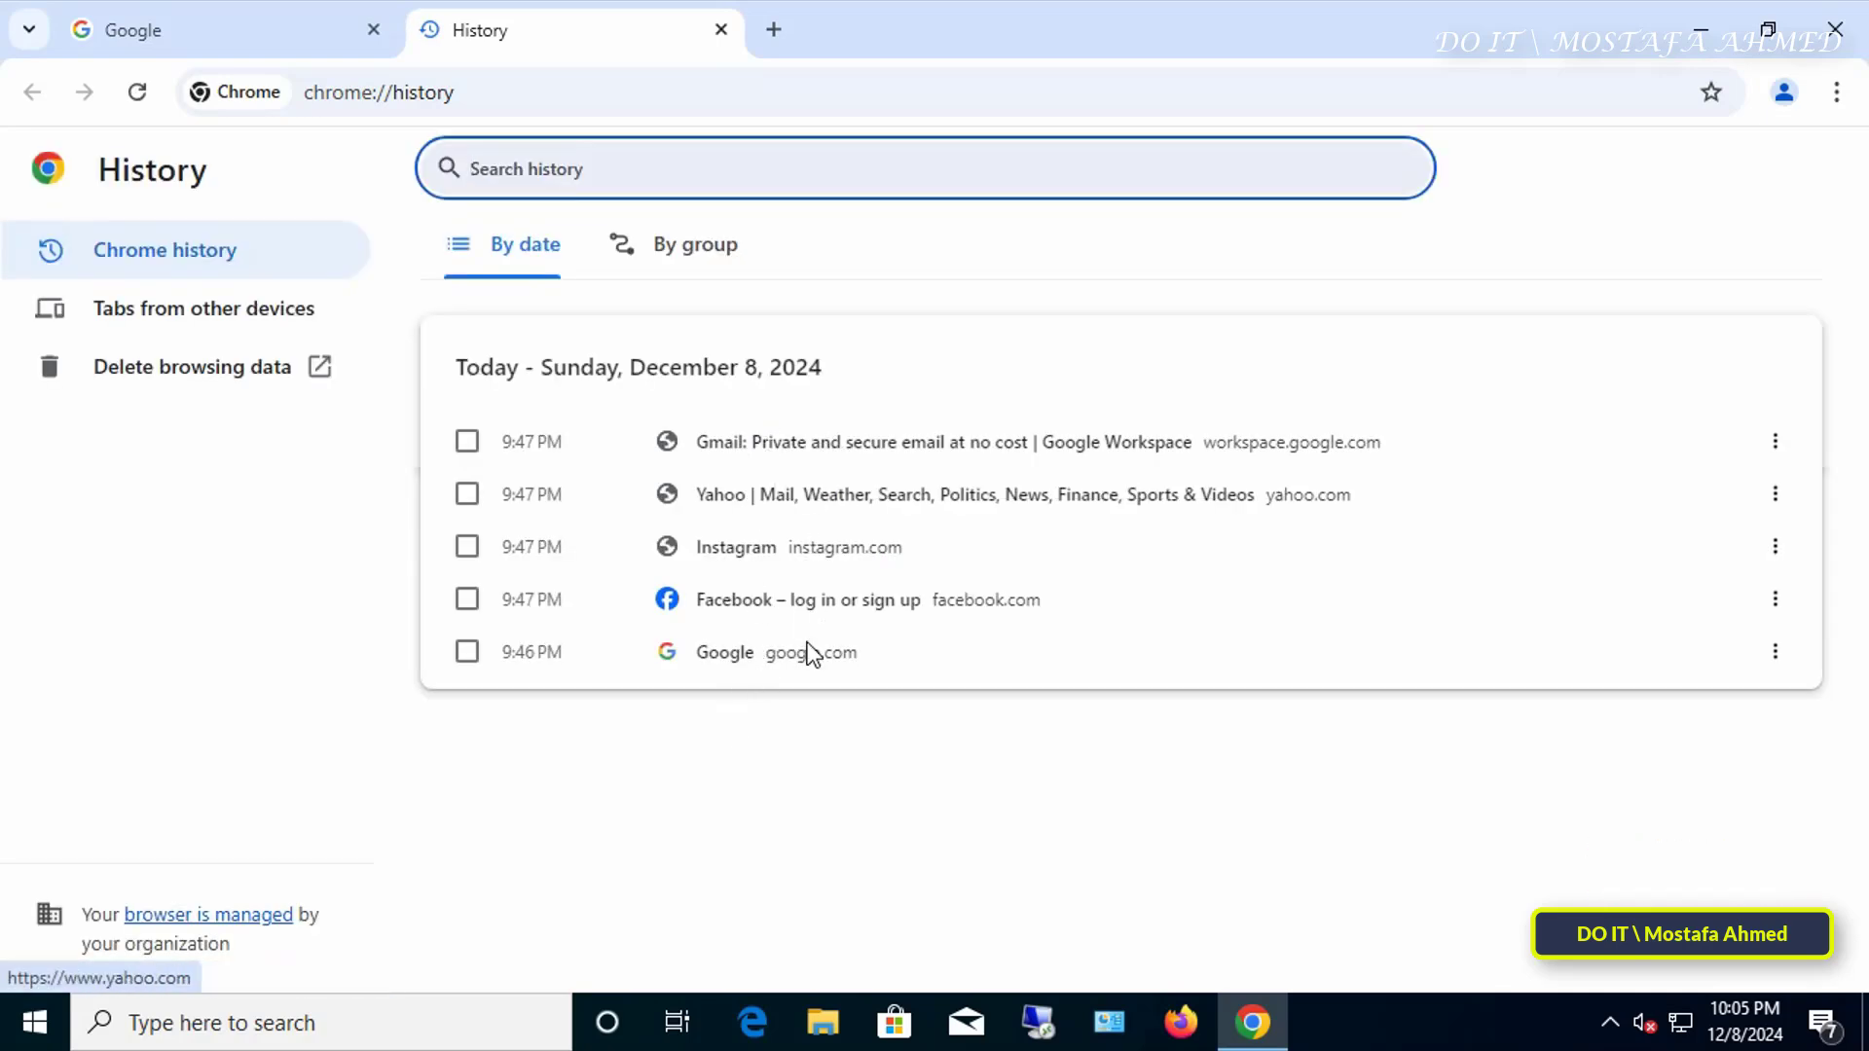
{"action": "left_click", "coordinate": [1835, 29]}
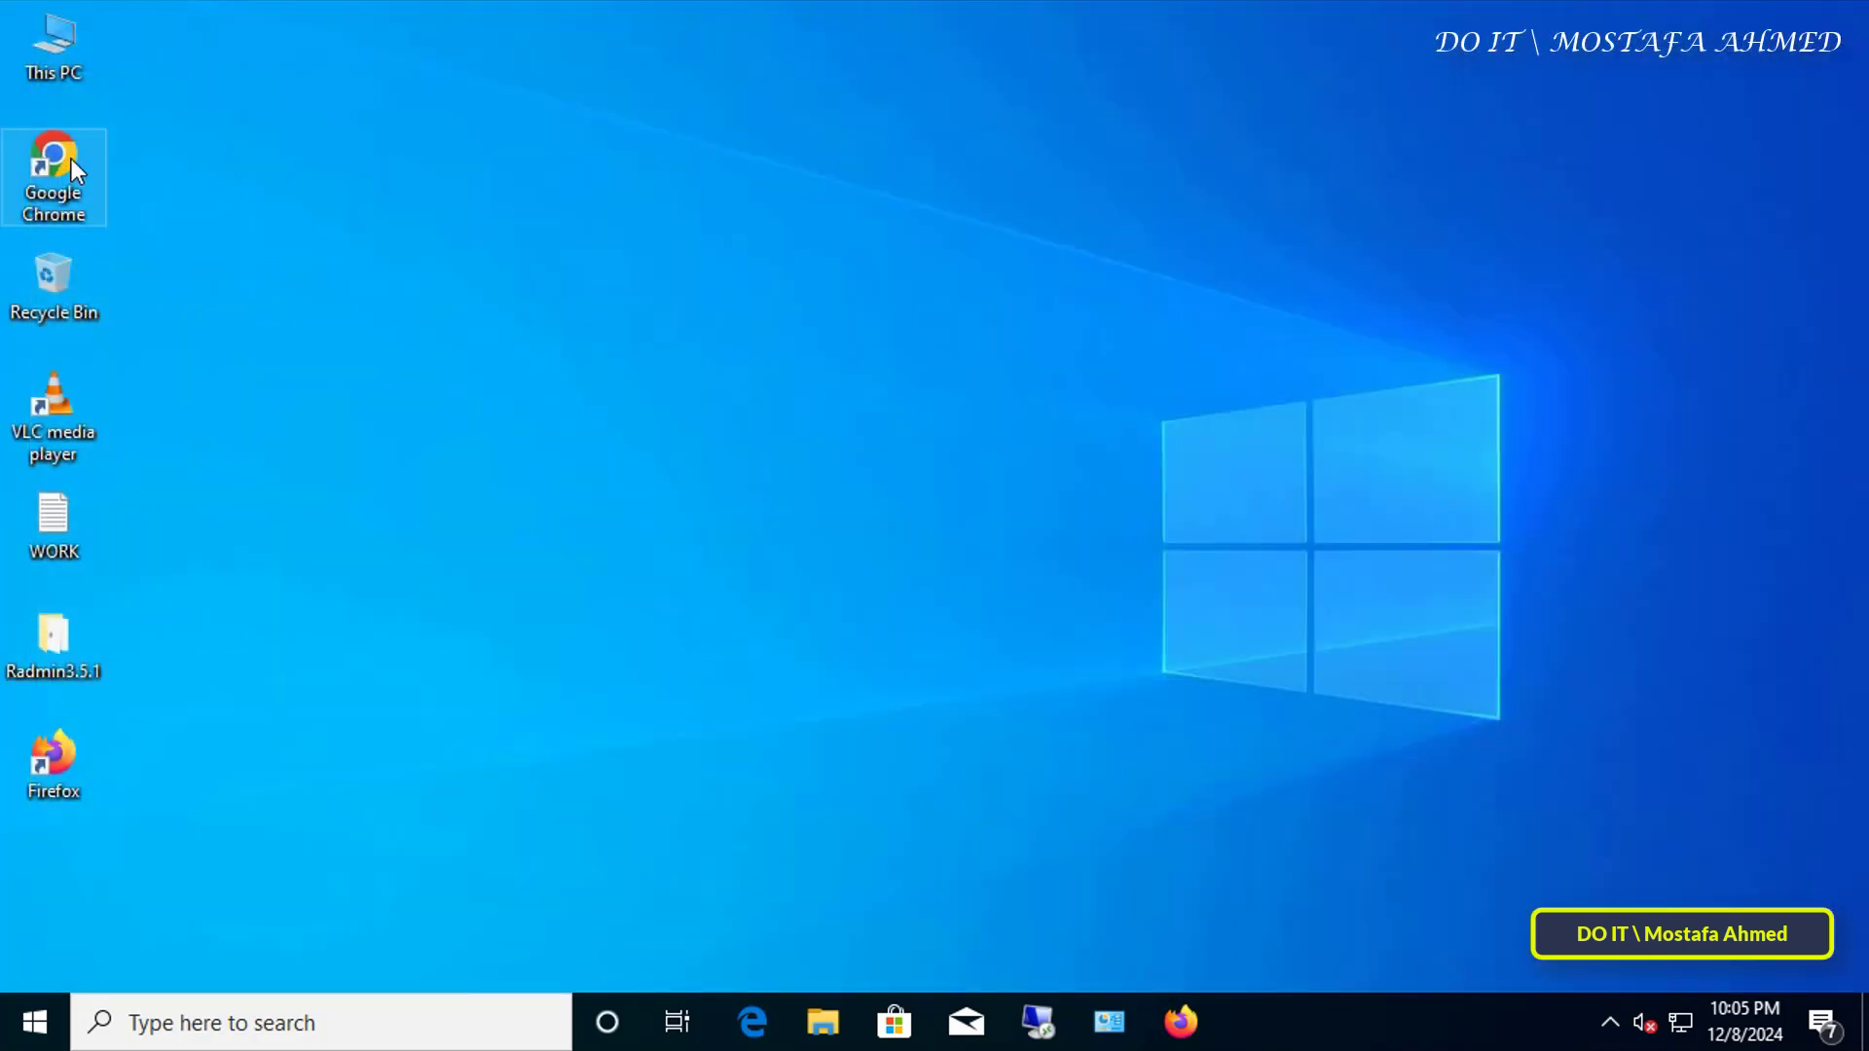
- Relaunch Chrome from the desktop and load chrome://history to check the browsing history after exit
{"action": "double_click", "coordinate": [72, 159]}
{"action": "left_click", "coordinate": [1834, 93]}
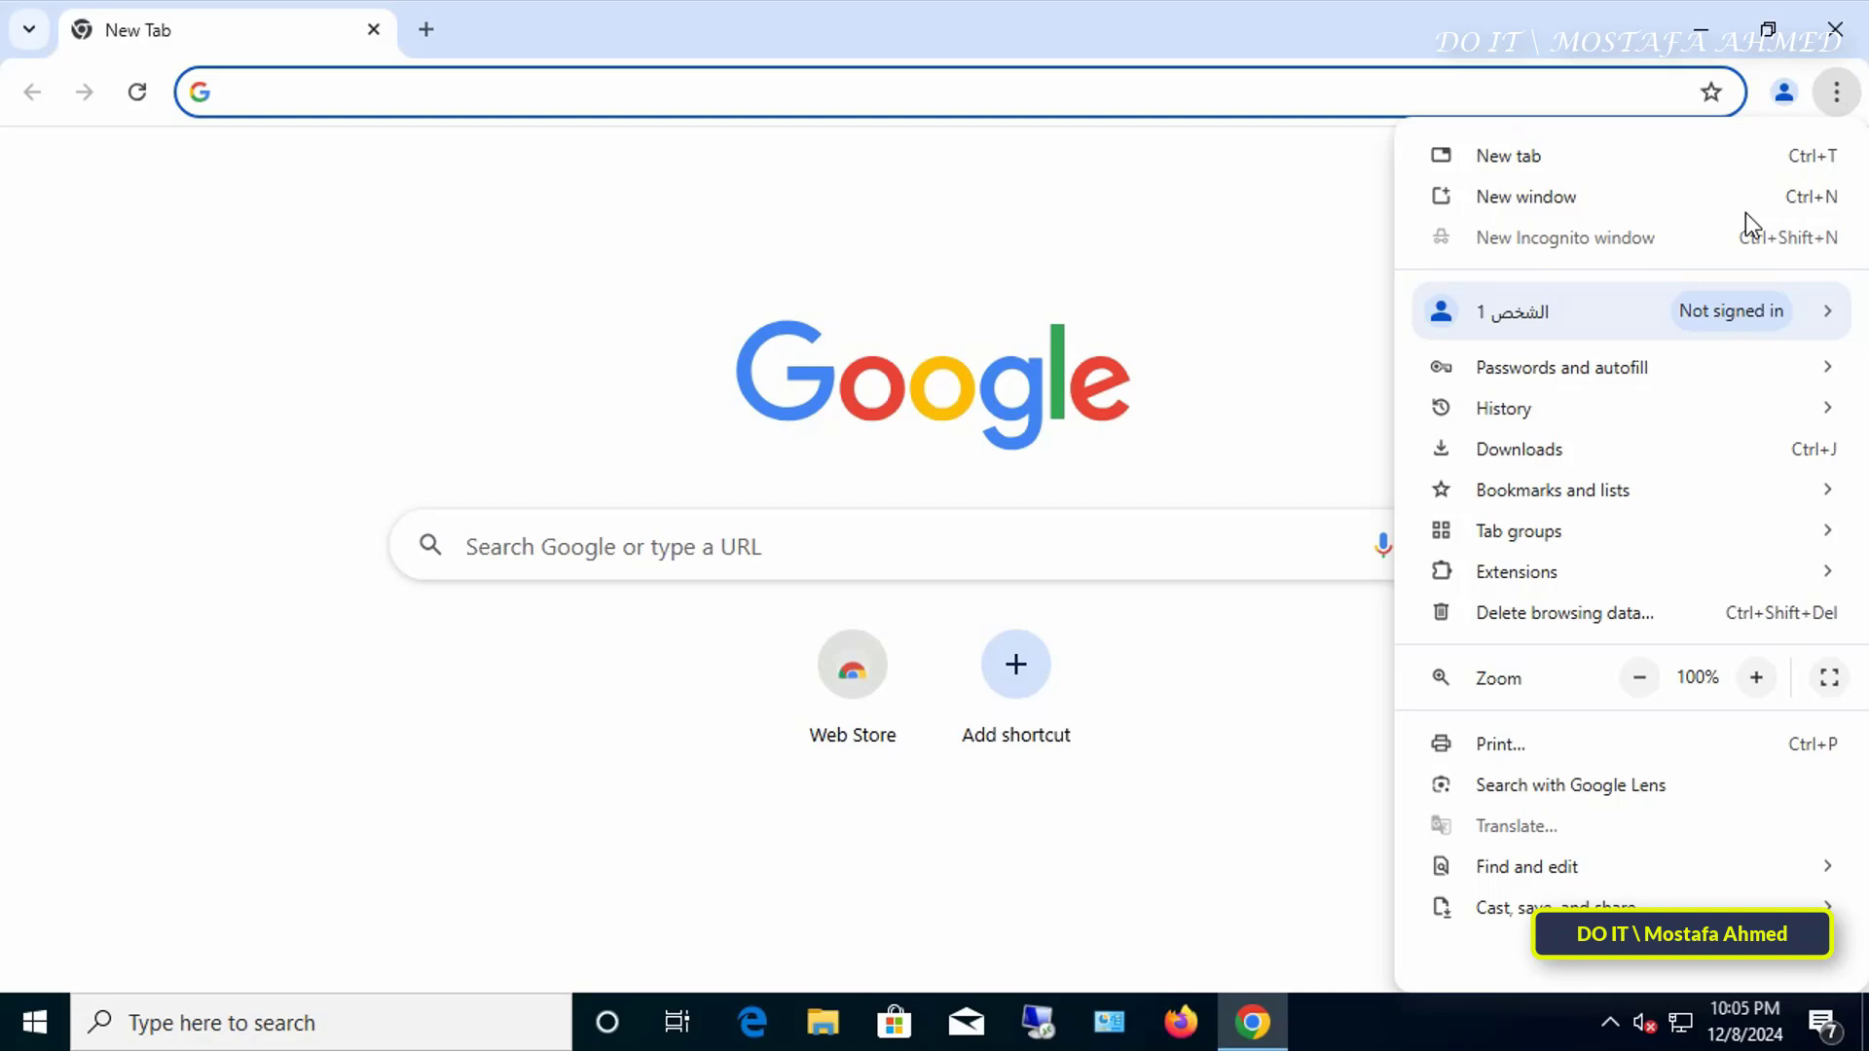
{"action": "mouse_move", "coordinate": [1511, 407]}
{"action": "left_click", "coordinate": [1207, 408]}
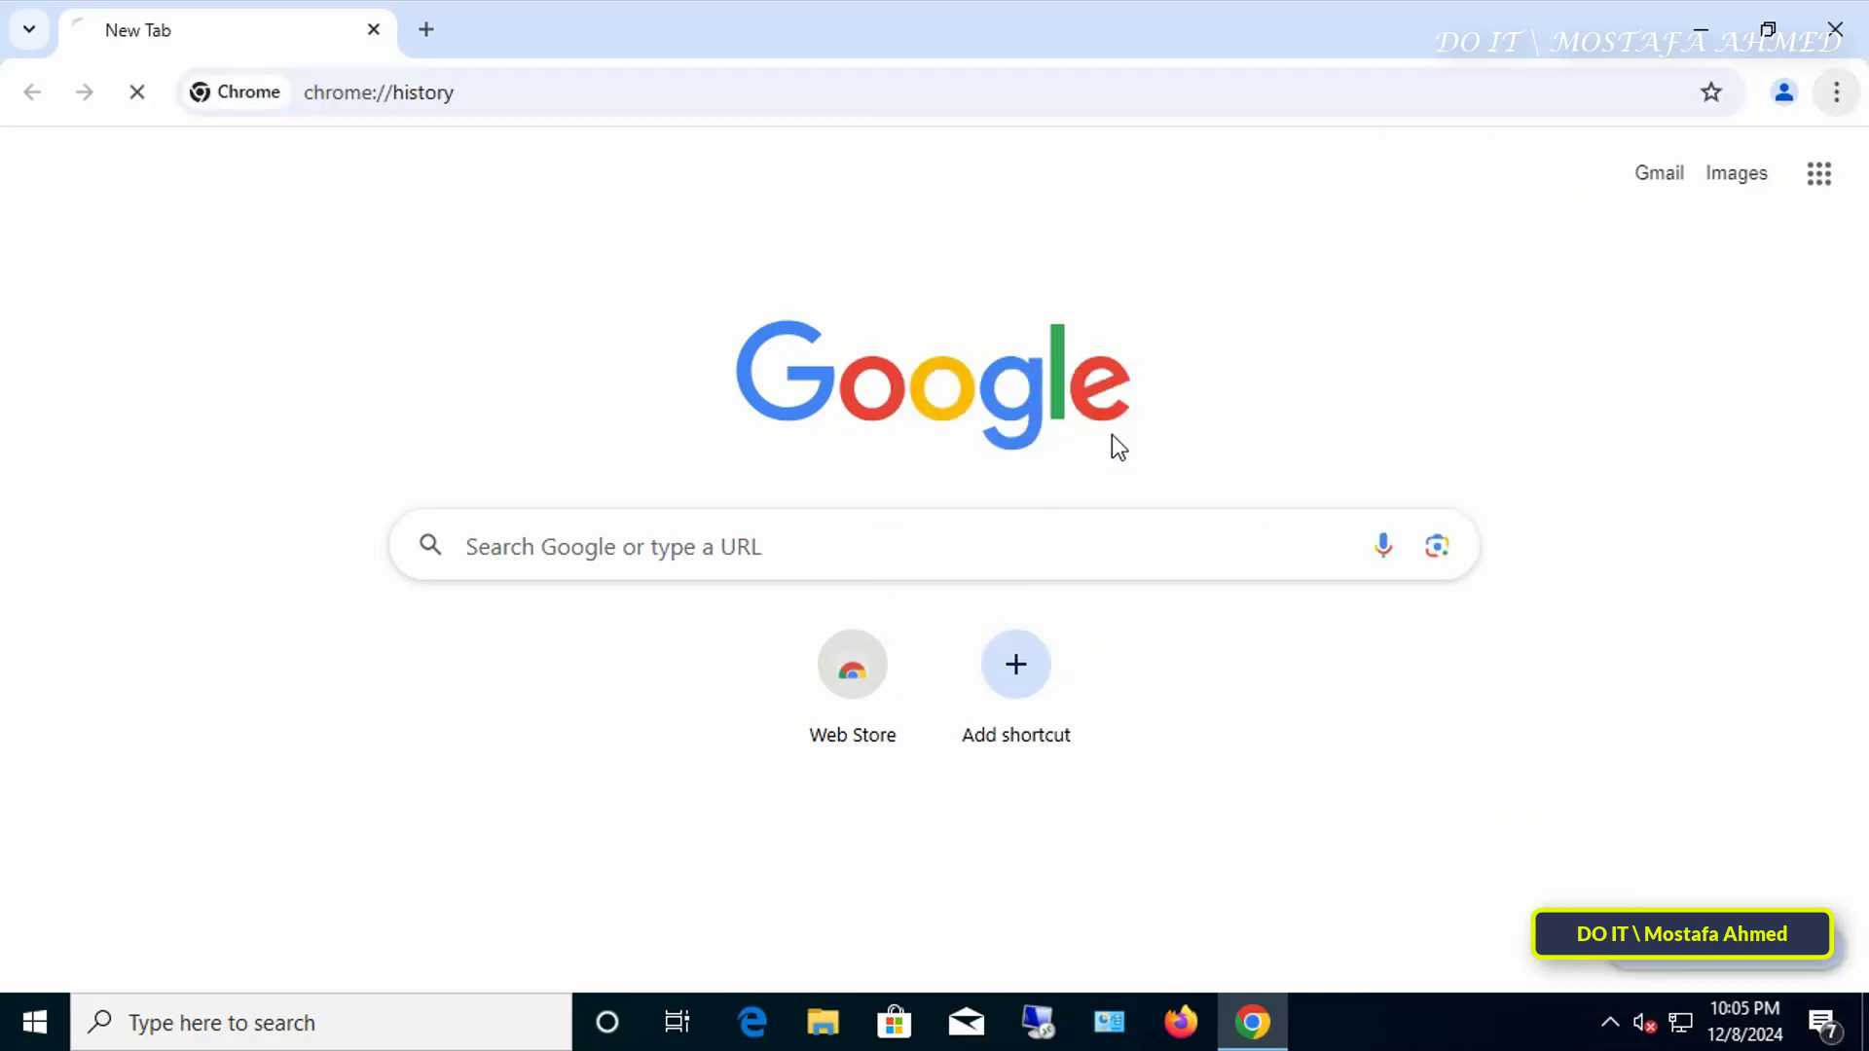